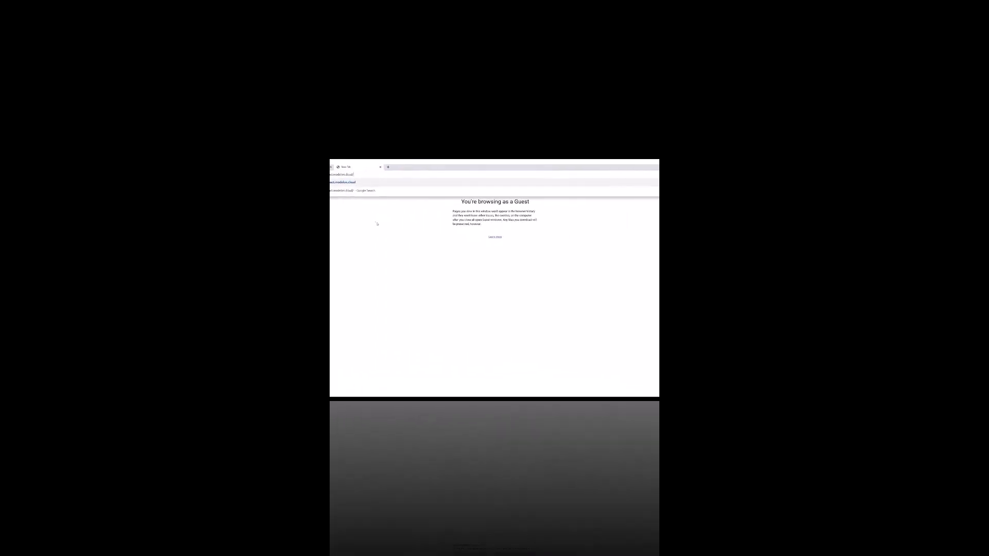
# Sign in to Modelon Impact with the account e-mail and password
pyautogui.press('Return')
pyautogui.write('ad')
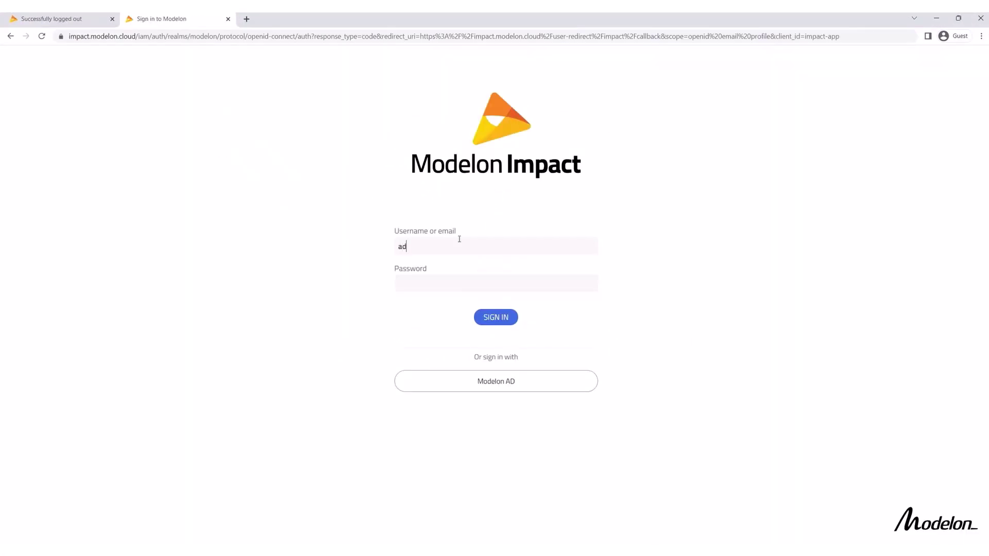
pyautogui.press('Tab')
pyautogui.write('••••••••••')
pyautogui.press('Return')
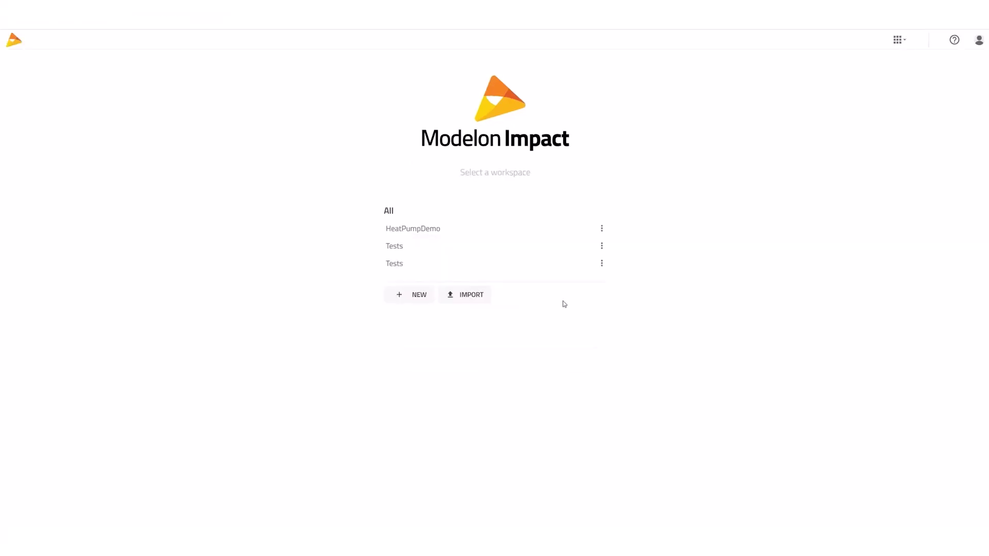
# Create a new workspace named HeatPumpDemo
pyautogui.click(463, 308)
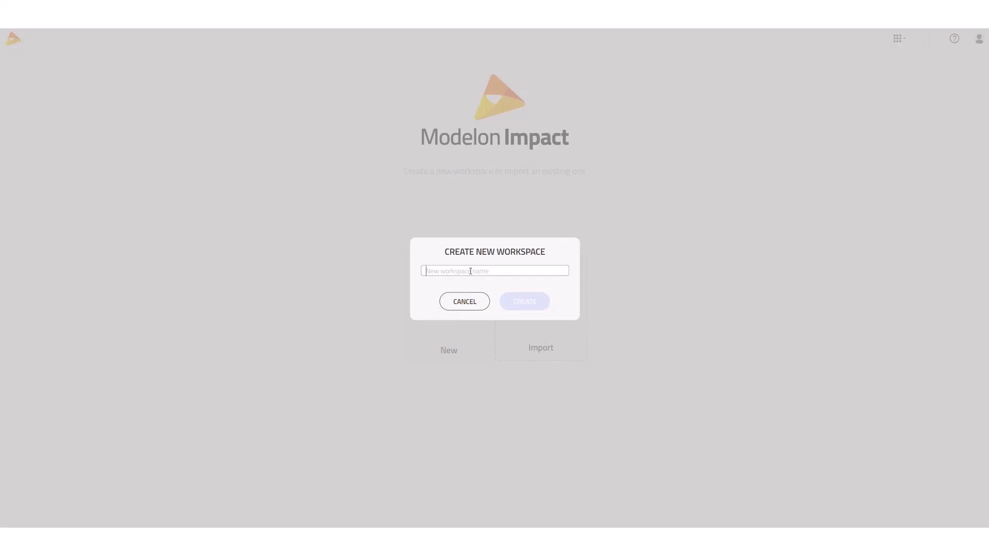
pyautogui.write('HeatPumpDemo')
pyautogui.press('Return')
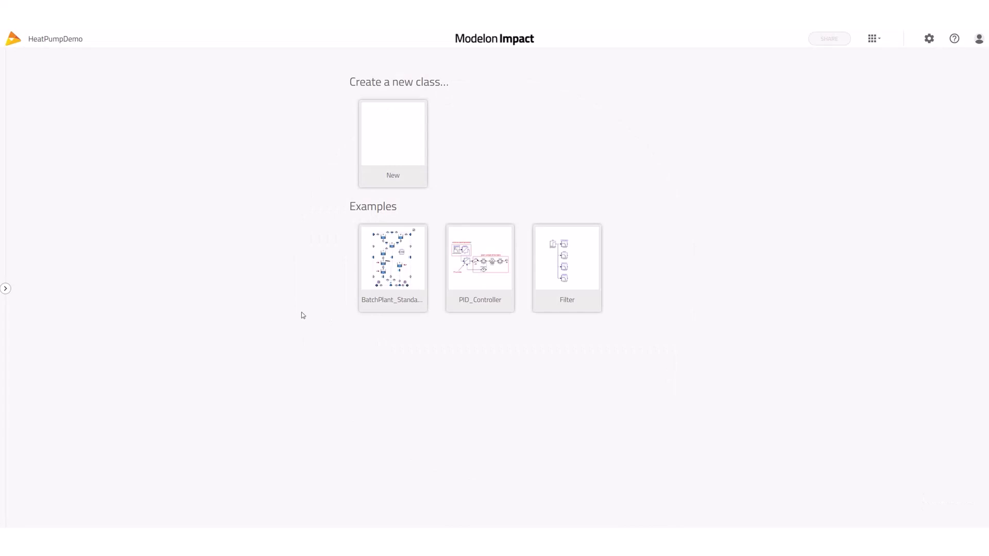
# Open the workspace configuration in edit mode
pyautogui.click(7, 290)
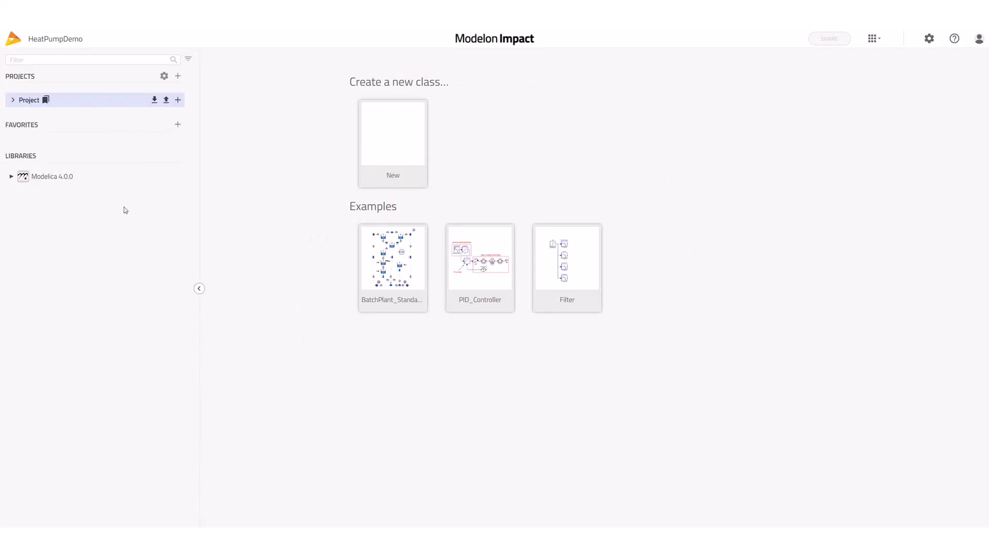
pyautogui.click(197, 289)
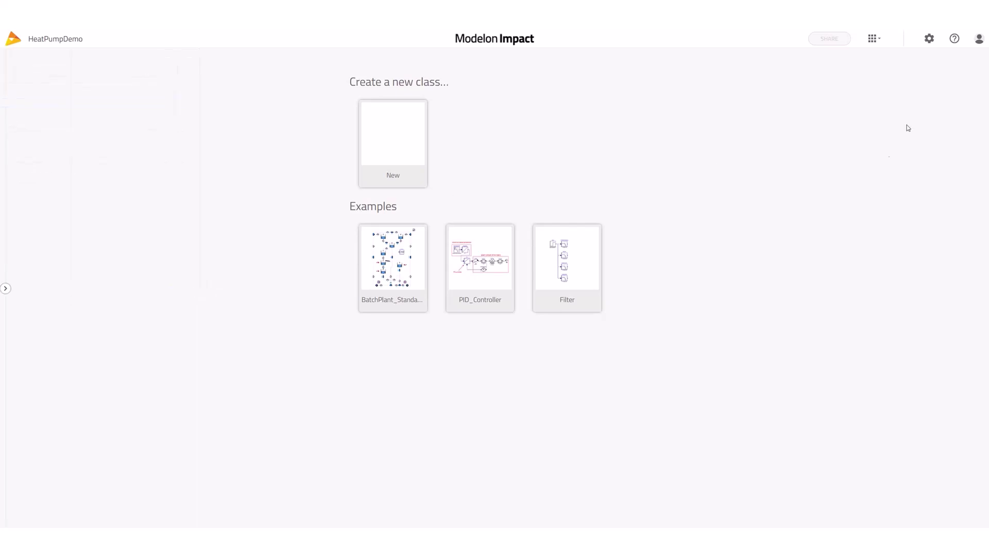
pyautogui.click(878, 42)
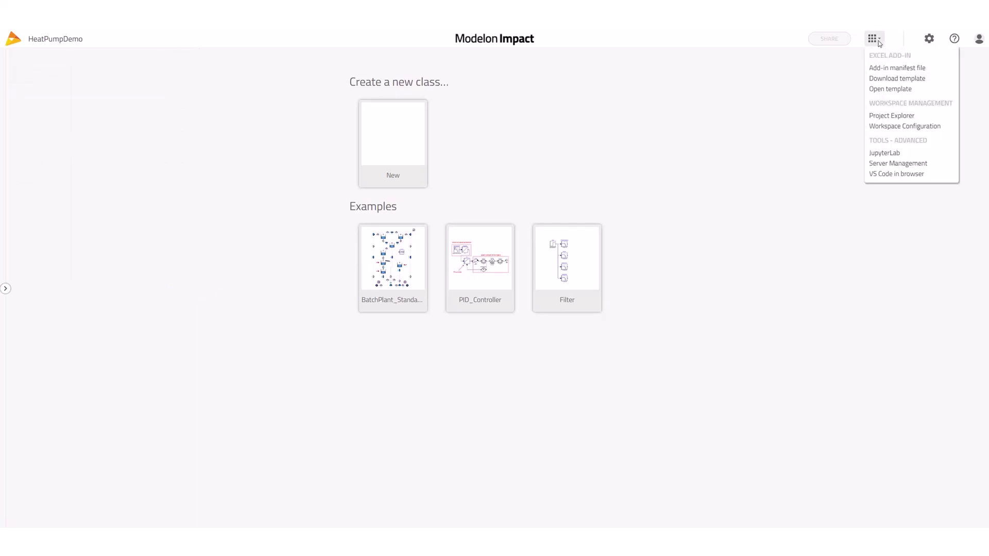
pyautogui.click(884, 126)
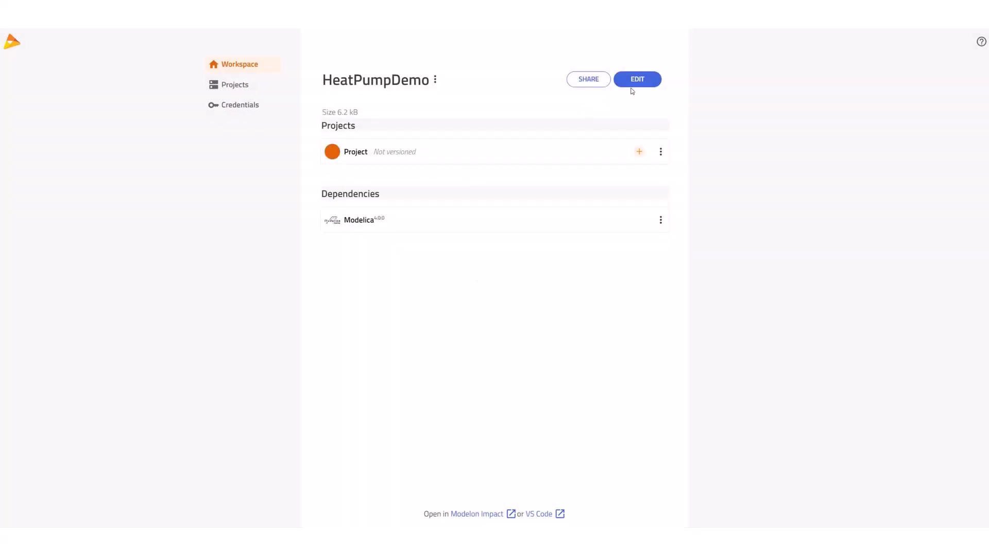
pyautogui.click(637, 86)
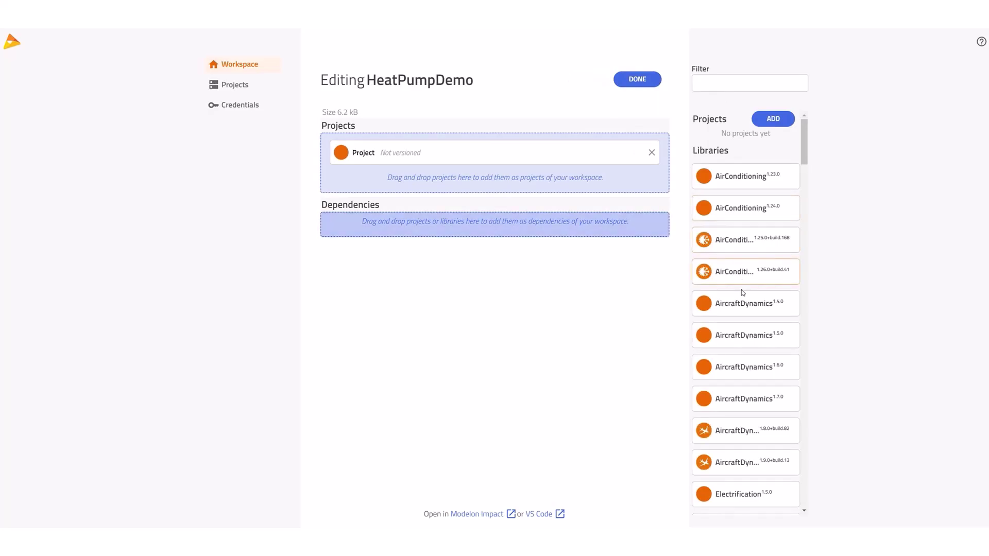
# Add VaporCycle 2.11 to the workspace dependencies and return to the workspace
pyautogui.scroll(-6, 742, 294)
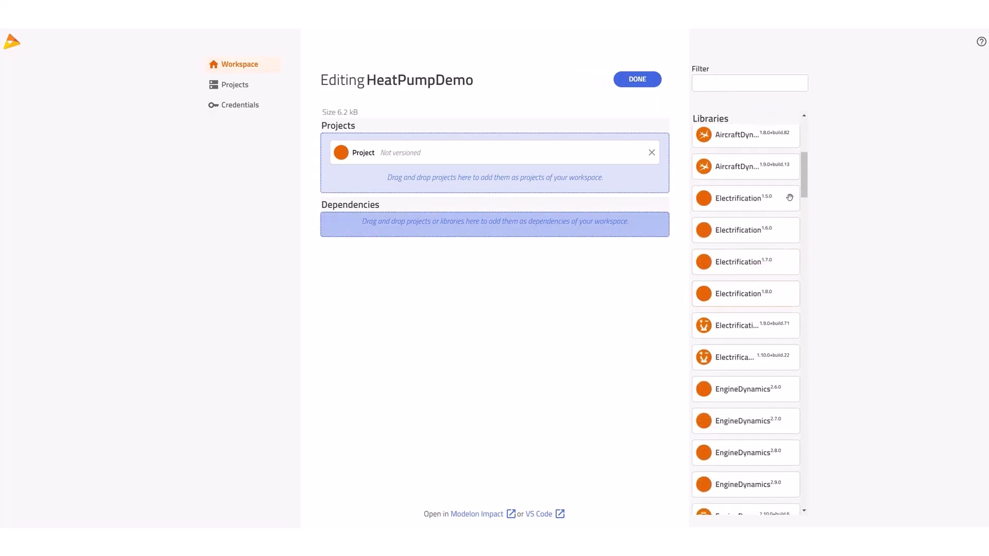
pyautogui.scroll(-6, 769, 254)
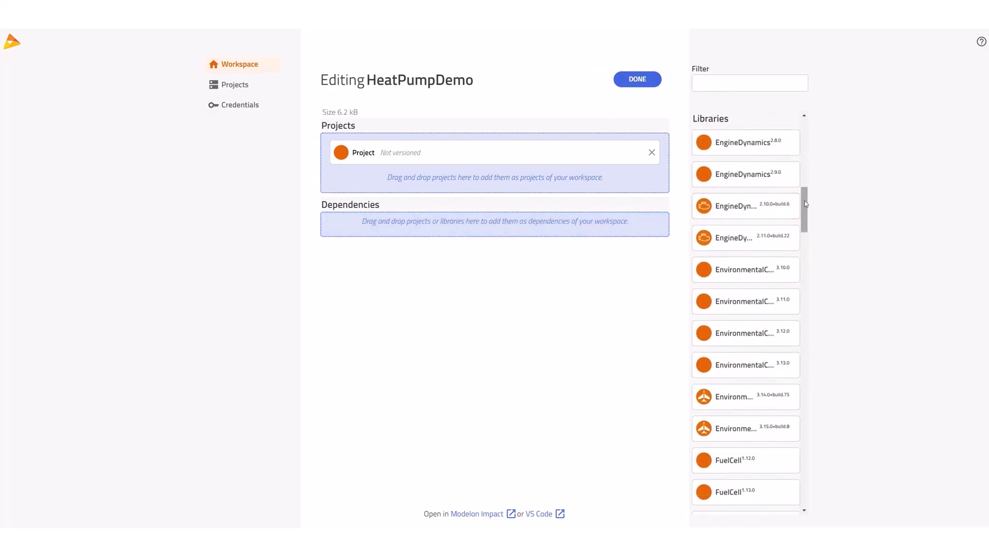
pyautogui.moveTo(801, 227); pyautogui.dragTo(794, 429)
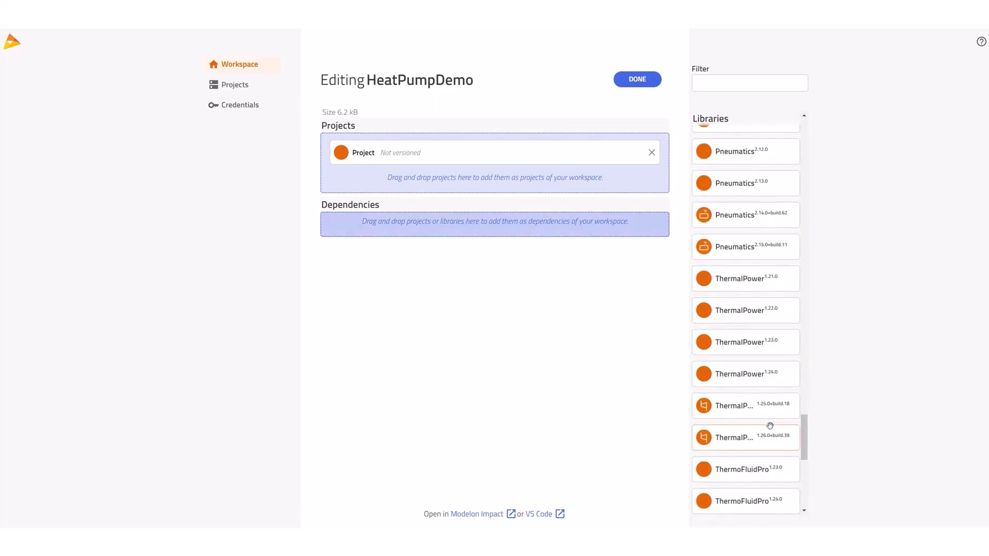
pyautogui.scroll(-5, 770, 438)
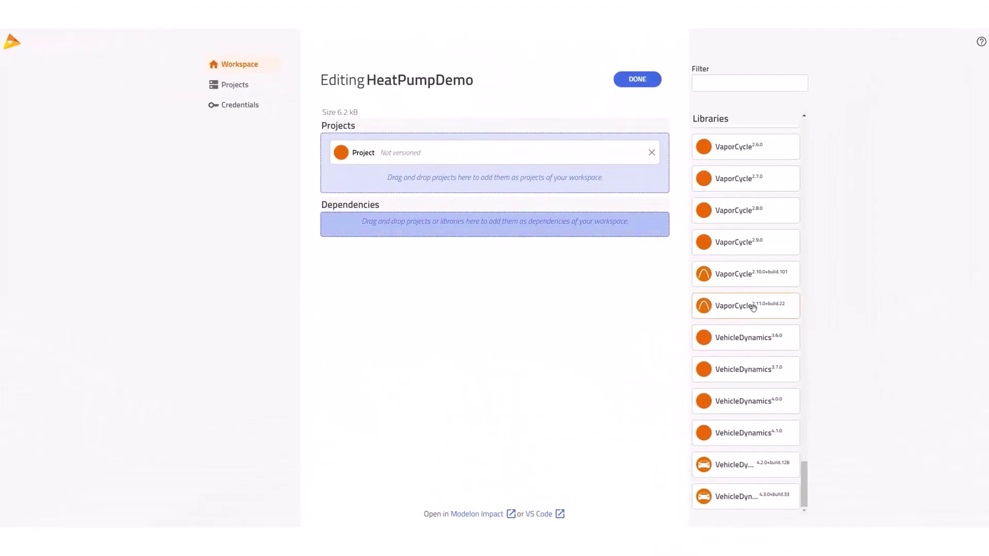
pyautogui.moveTo(753, 307); pyautogui.dragTo(434, 228)
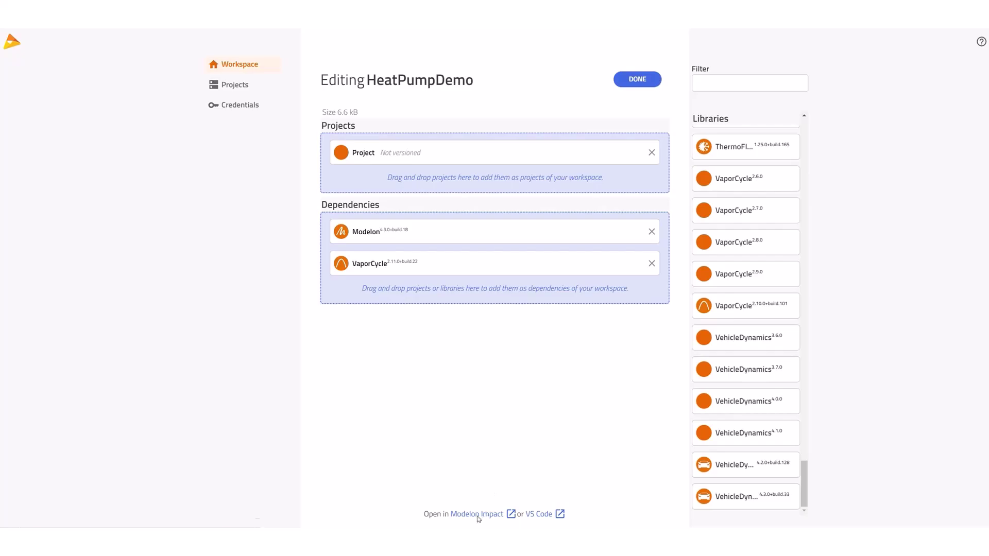
pyautogui.click(478, 514)
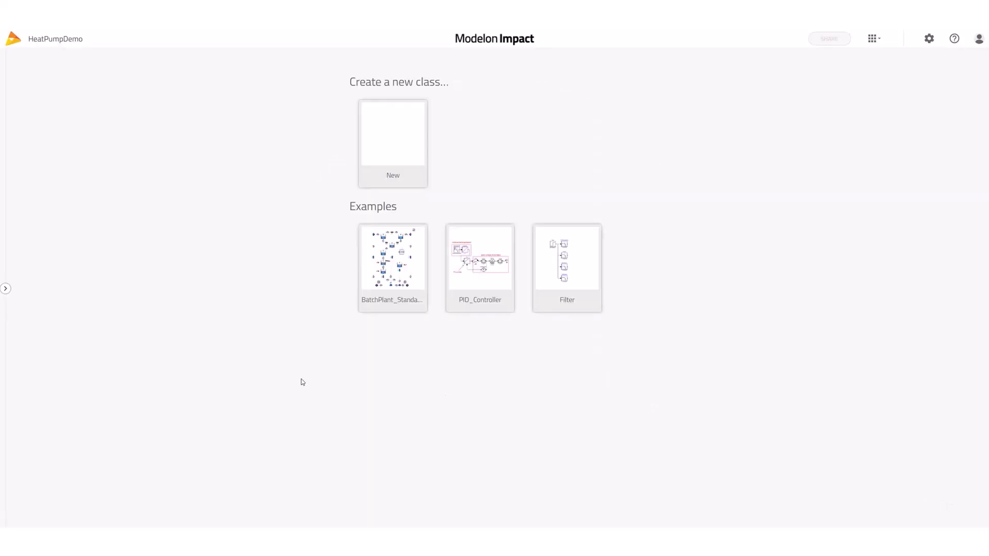
# Browse VaporCycle 2.11 > Experiments > HeatPump and open the Air_to_Air_HeatPump diagram
pyautogui.click(5, 289)
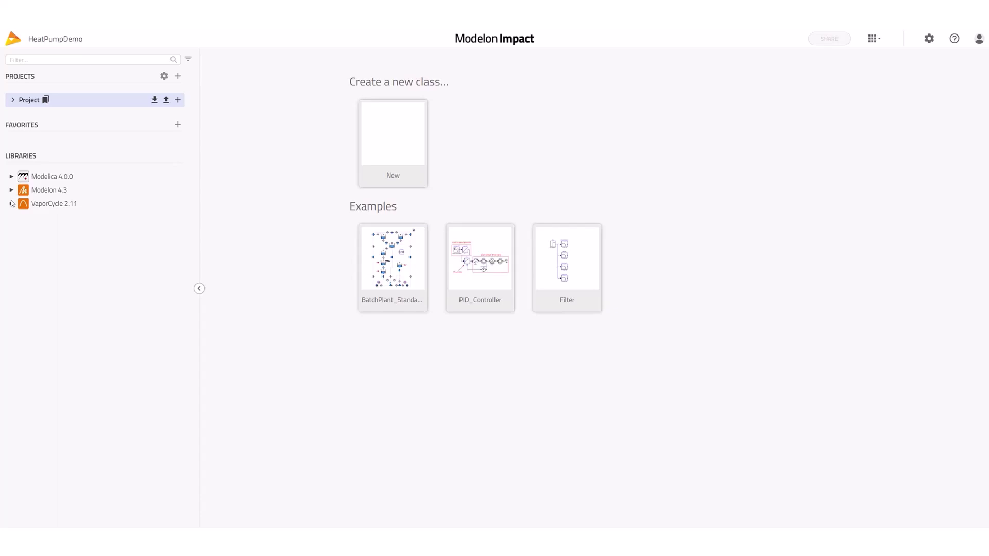
pyautogui.click(11, 204)
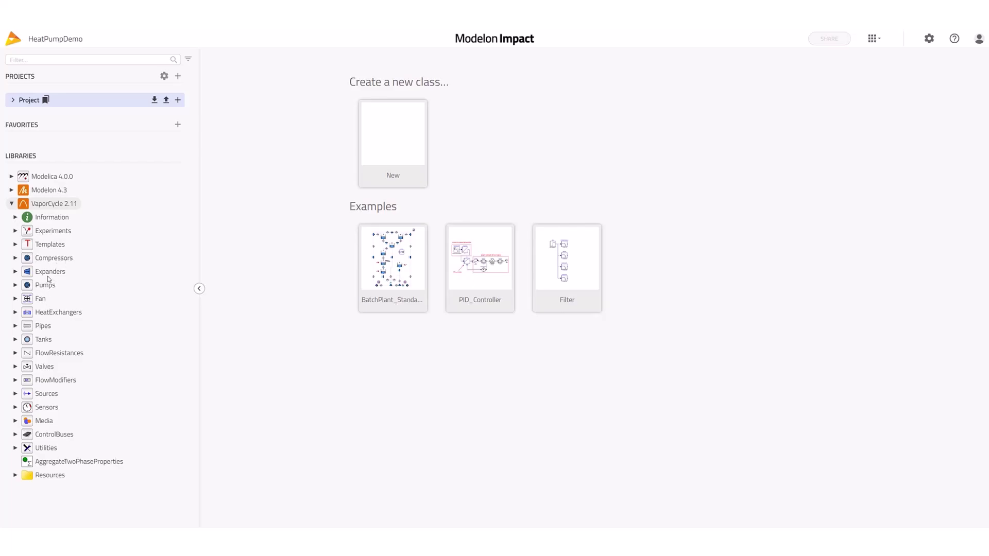
pyautogui.click(16, 231)
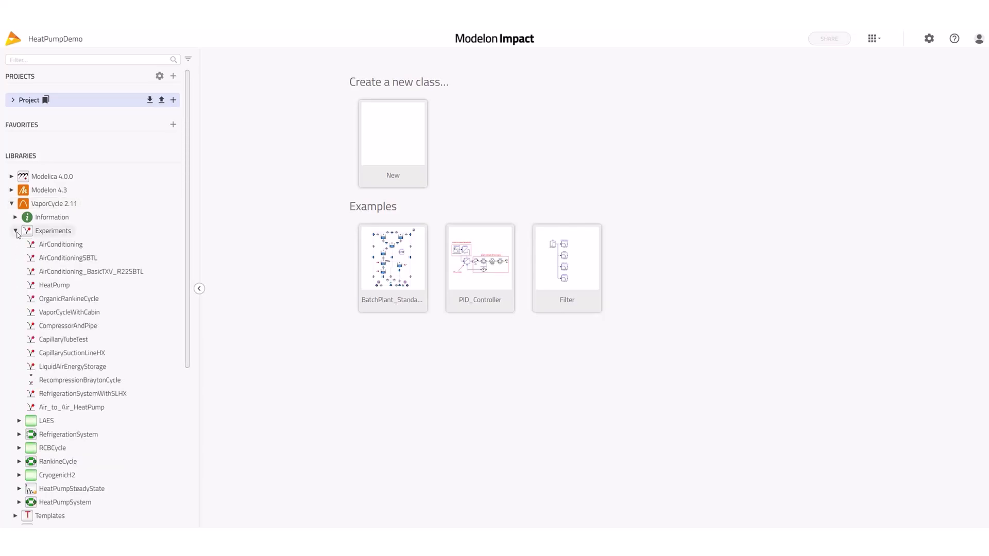
pyautogui.click(55, 286)
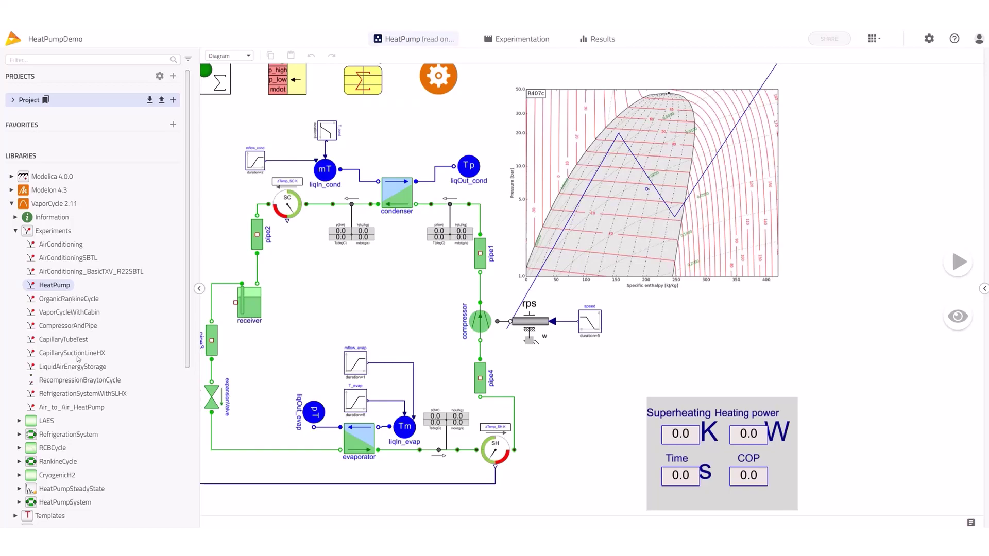
pyautogui.click(94, 411)
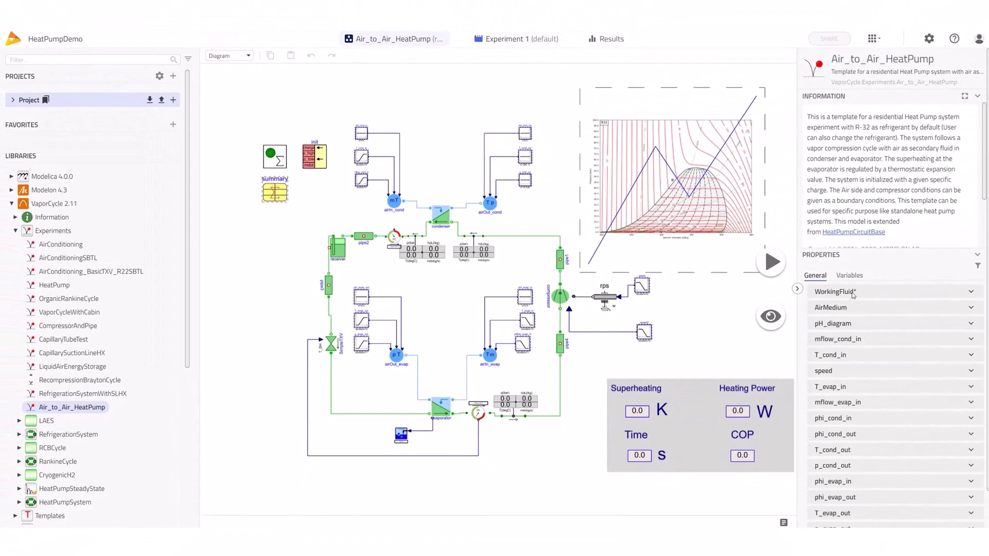
pyautogui.click(852, 293)
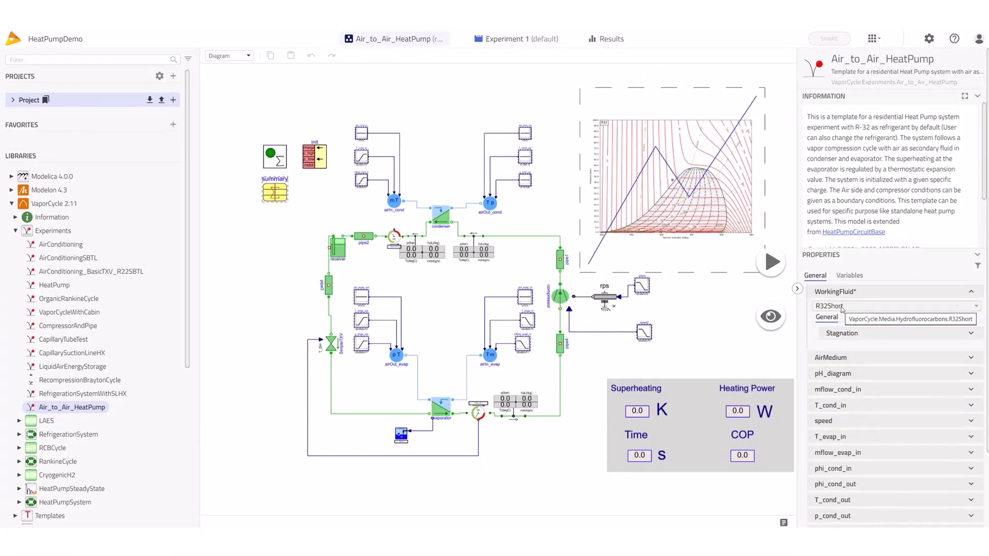
pyautogui.click(797, 288)
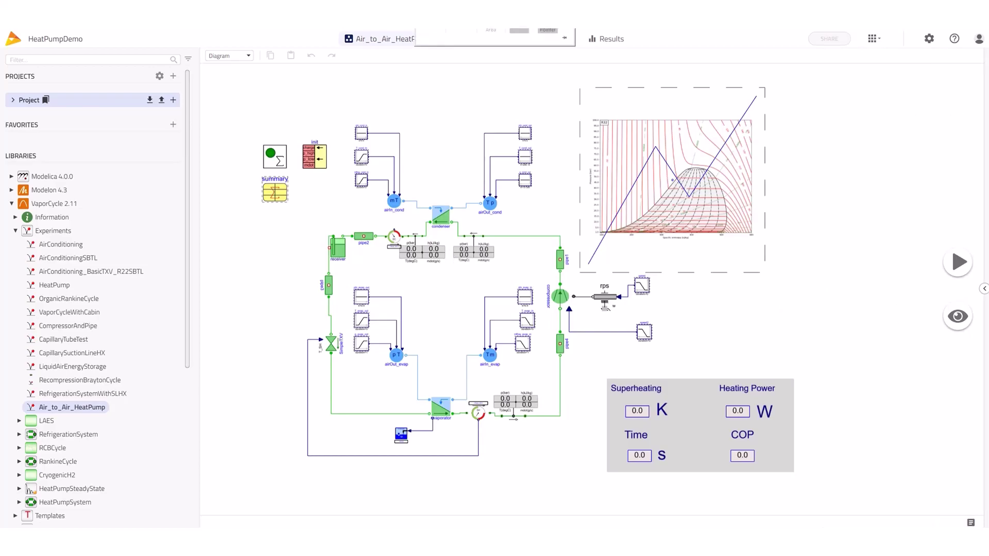
pyautogui.hotkey('ctrl', '+')
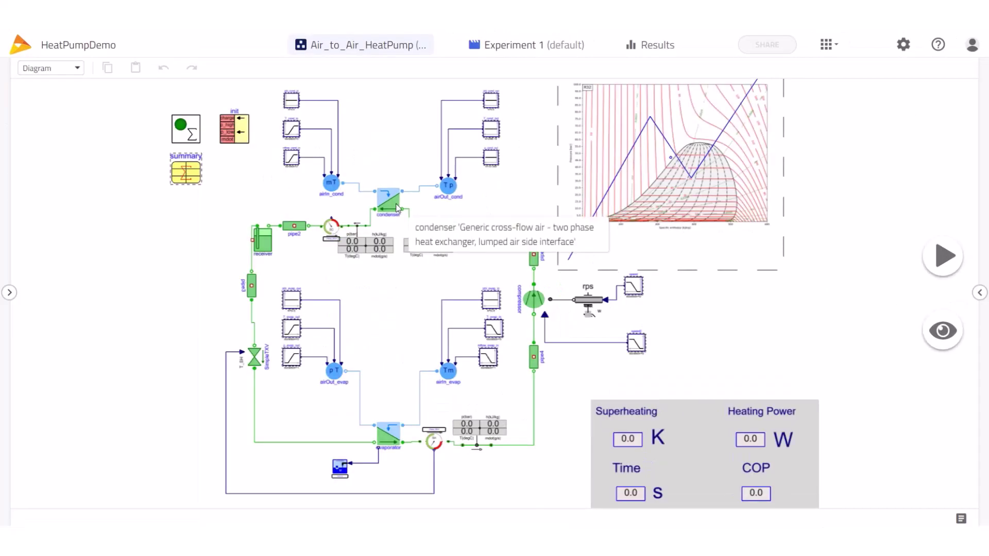
pyautogui.click(397, 208)
pyautogui.scroll(-3, 780, 450)
pyautogui.scroll(-1, 780, 450)
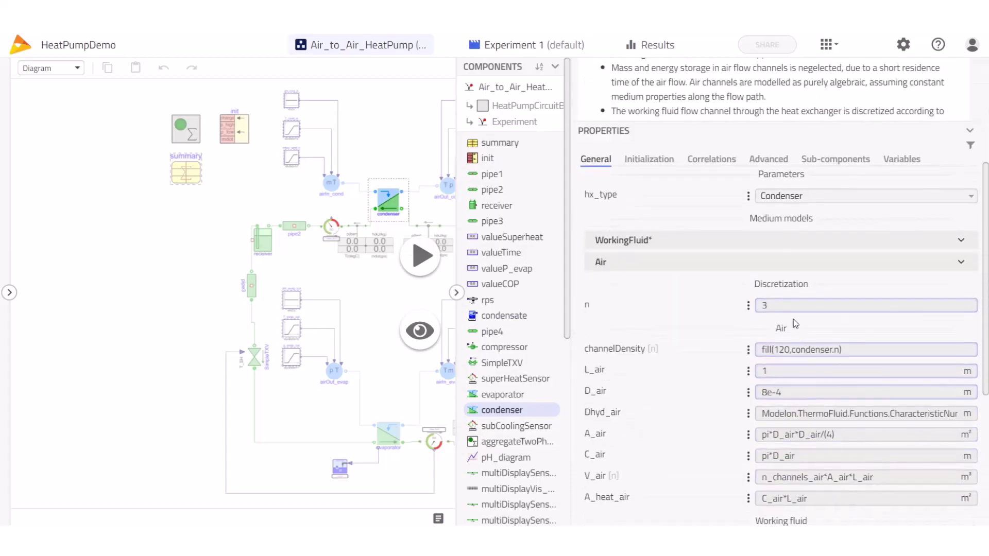
pyautogui.doubleClick(755, 306)
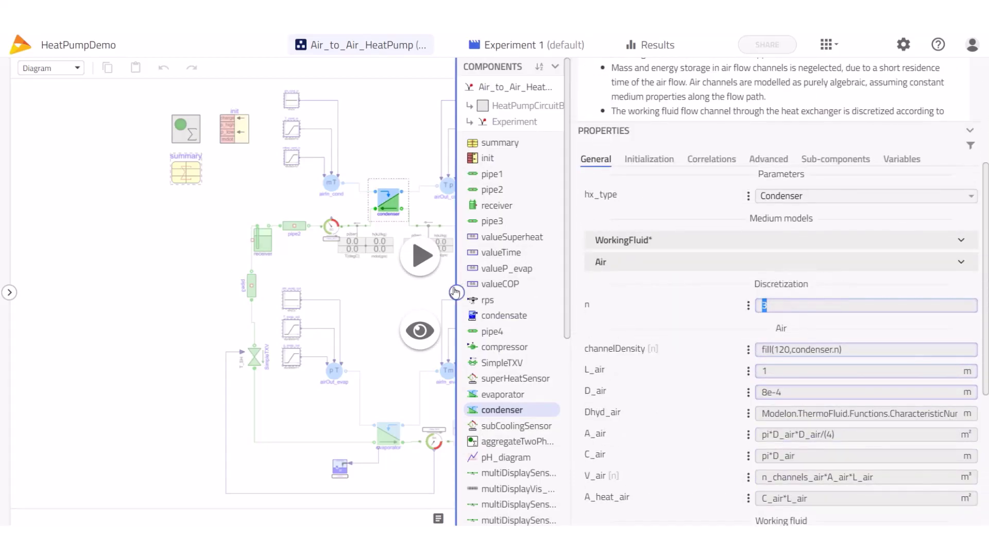
pyautogui.click(456, 292)
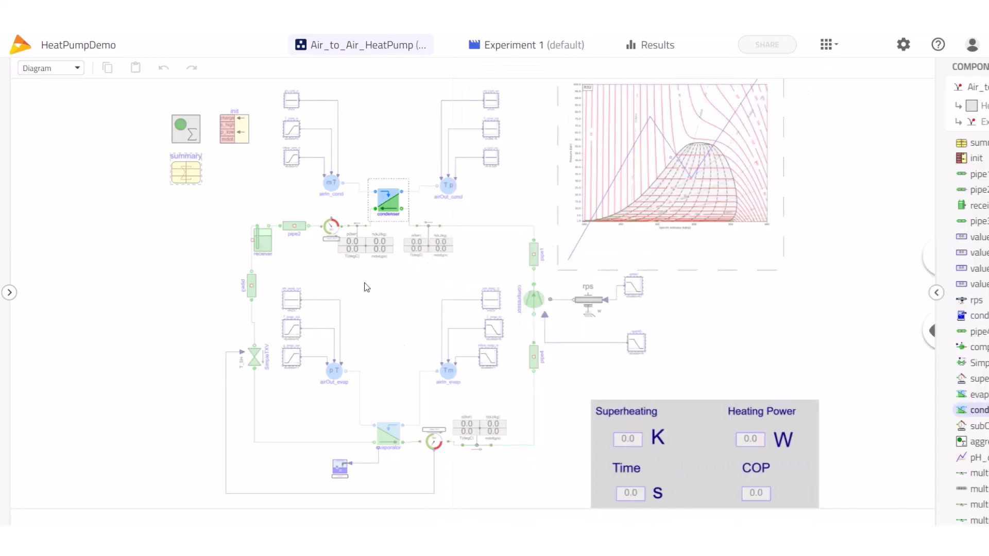
pyautogui.click(9, 292)
pyautogui.scroll(5, 122, 372)
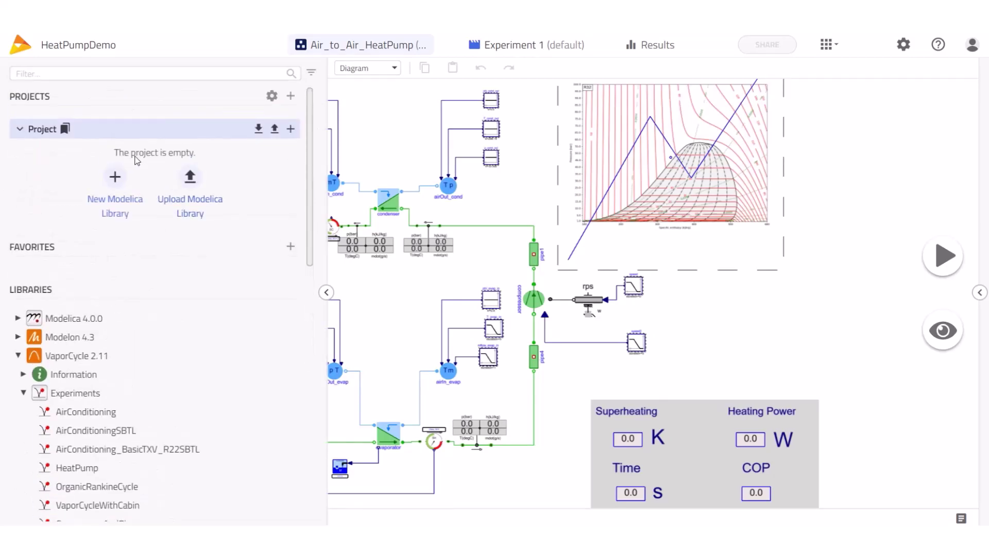
# Create a new project package named HeatPumpSystem
pyautogui.click(291, 129)
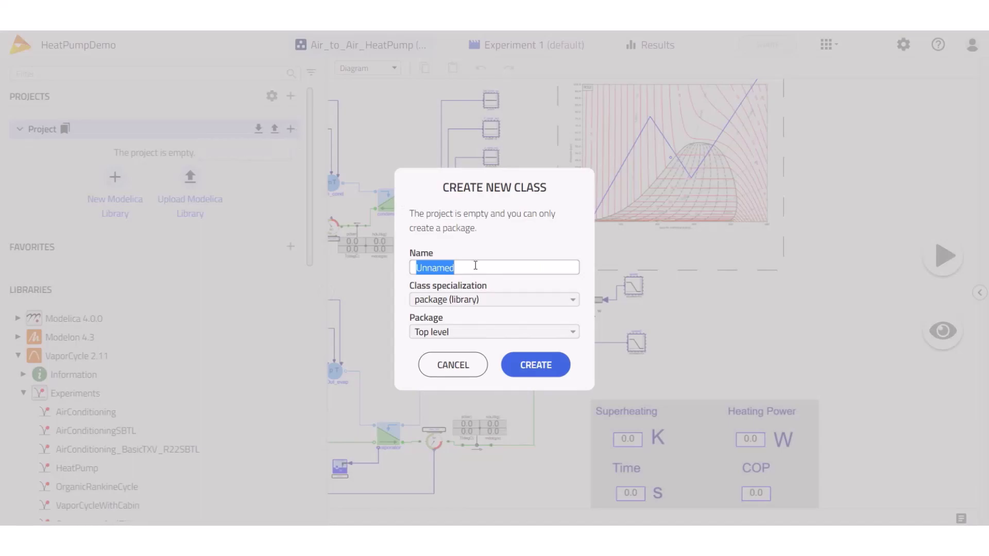
pyautogui.write('HeatPu')
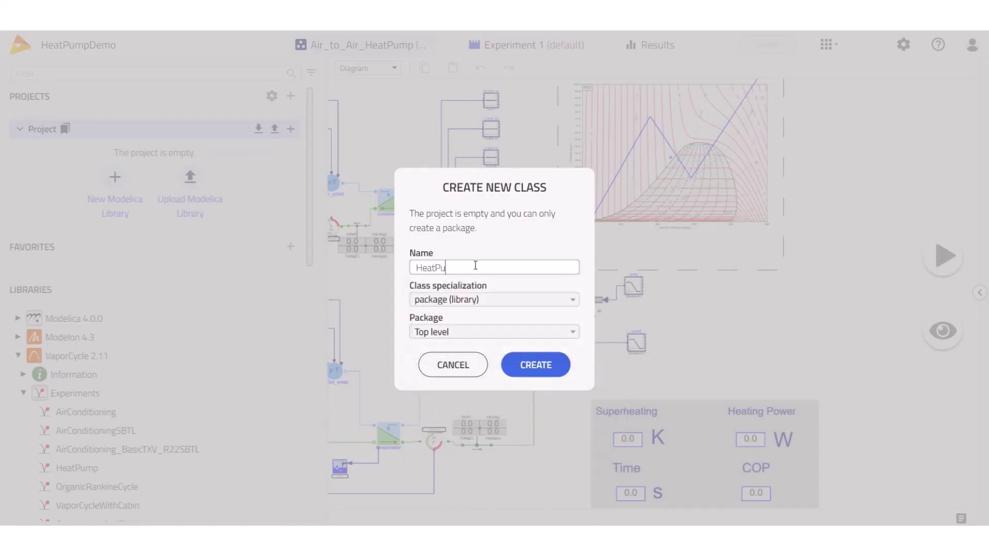
pyautogui.write('mpSystem')
pyautogui.click(533, 364)
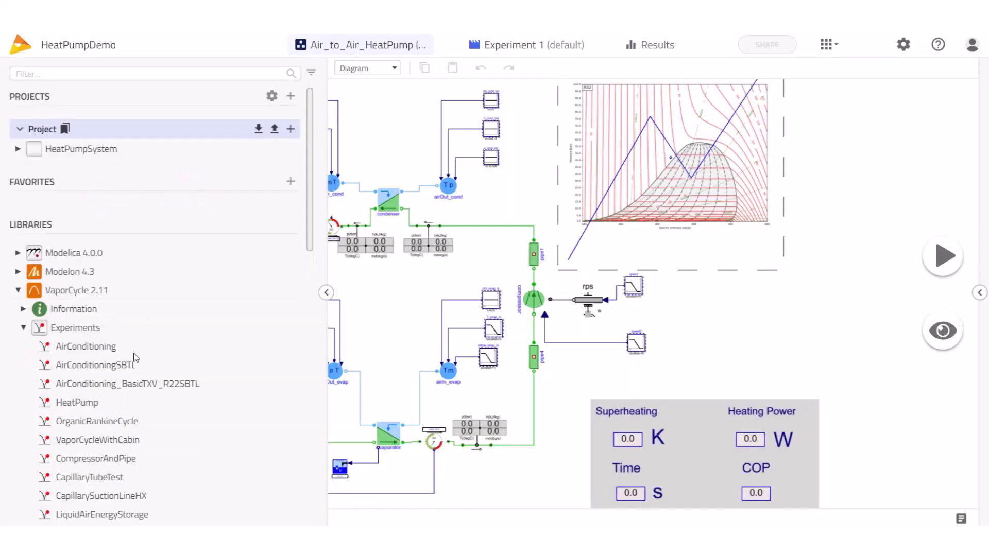
# Duplicate Air_to_Air_HeatPump into HeatPumpSystem as Air_to_Air_HeatPump_1
pyautogui.scroll(-5, 133, 356)
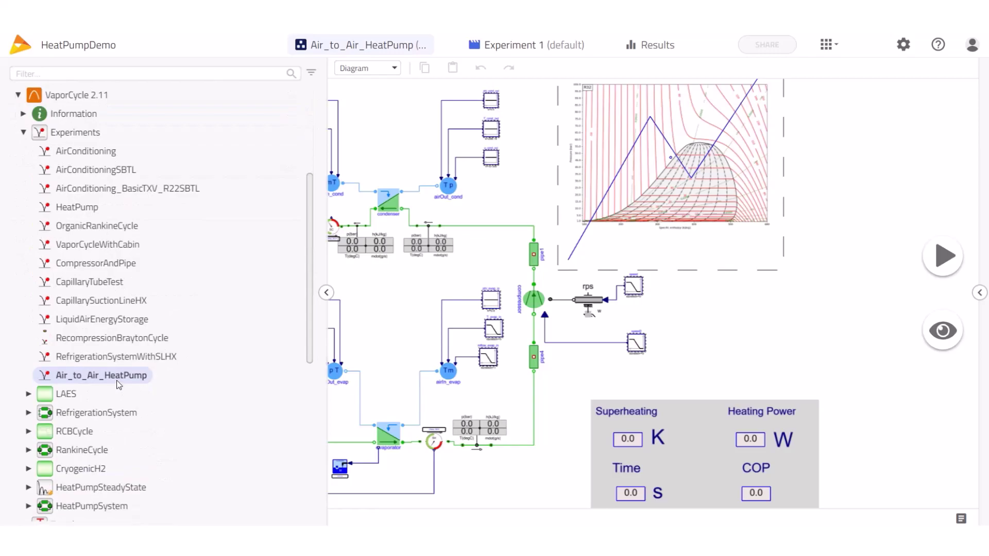
pyautogui.rightClick(116, 380)
pyautogui.click(158, 379)
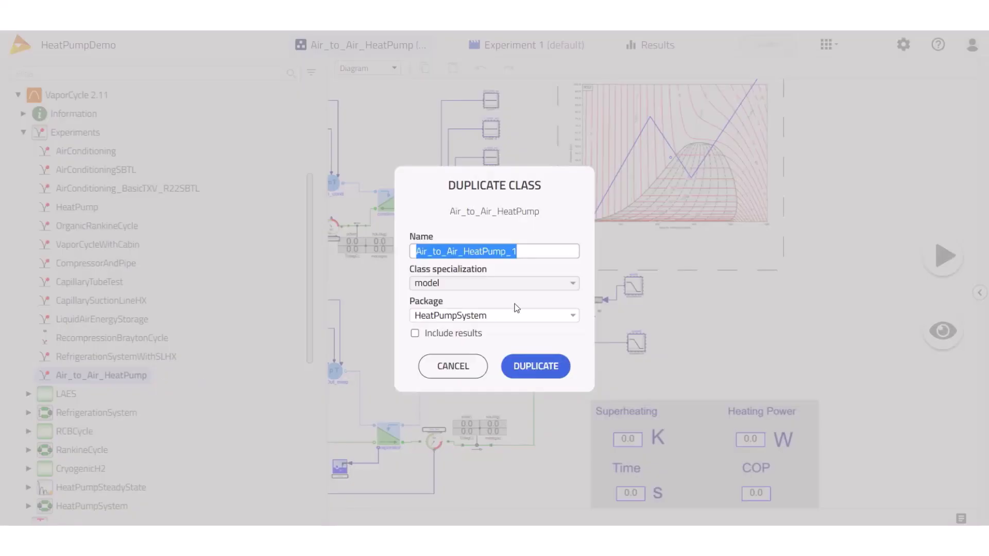
pyautogui.click(535, 366)
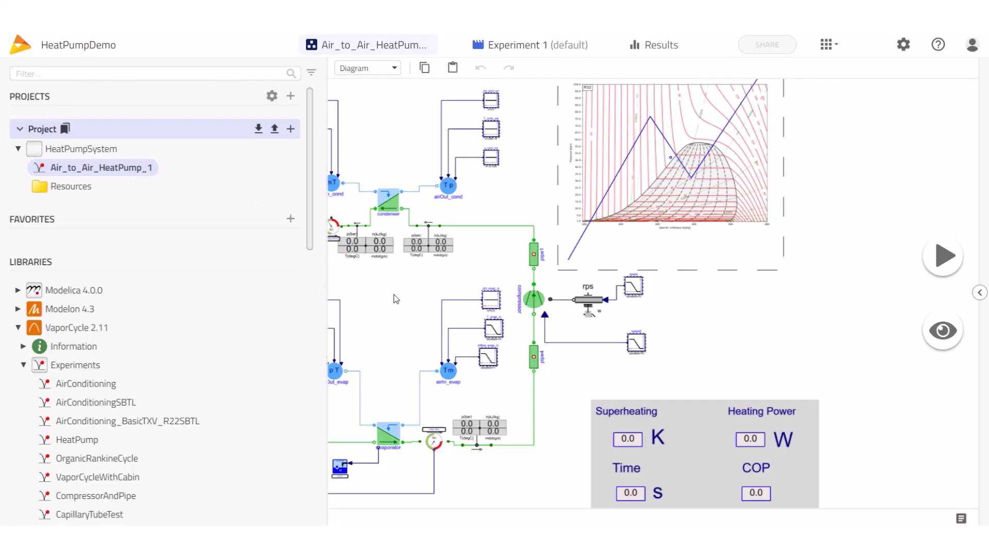
# Hide the library panel, read the Modelica code extending HeatPumpCircuitBase, then return to the diagram
pyautogui.click(326, 292)
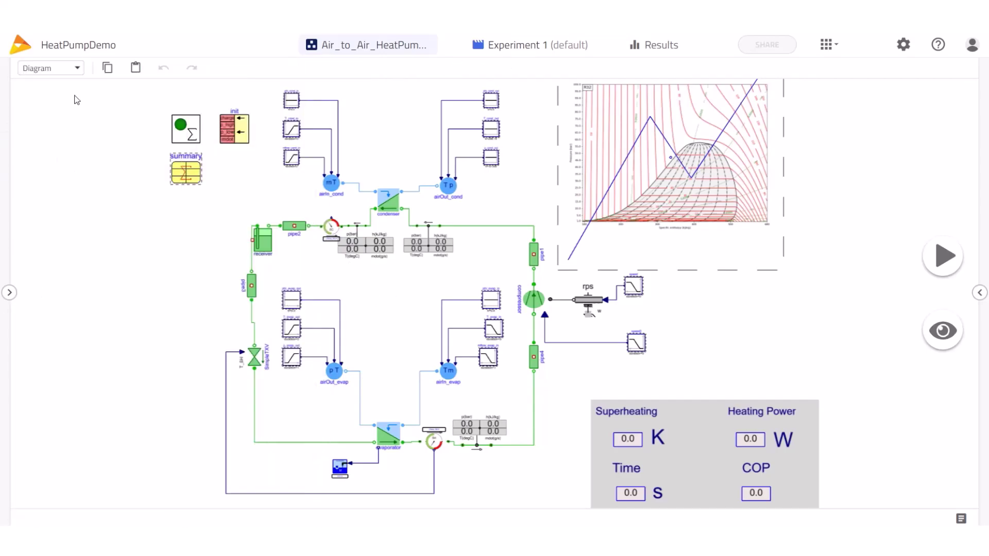
pyautogui.click(71, 71)
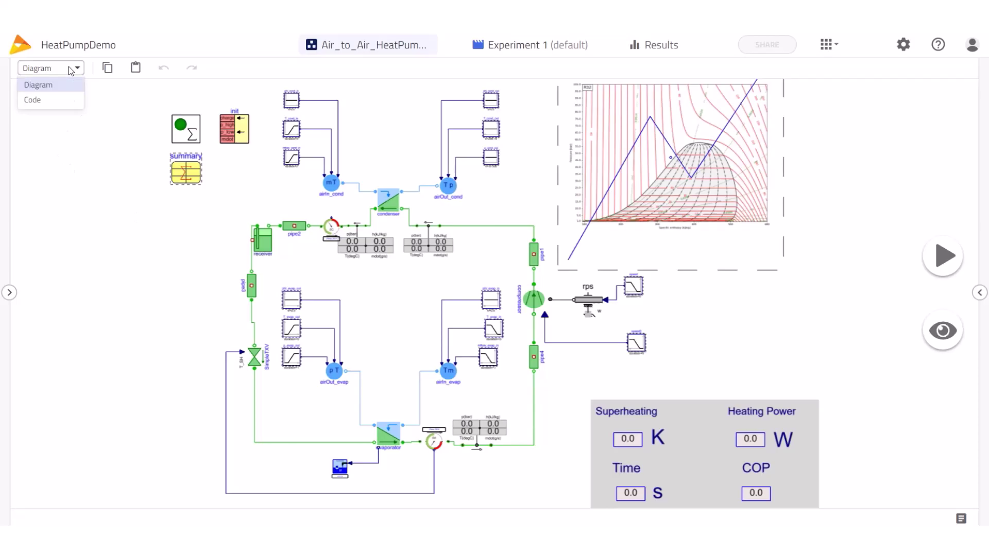
pyautogui.click(49, 101)
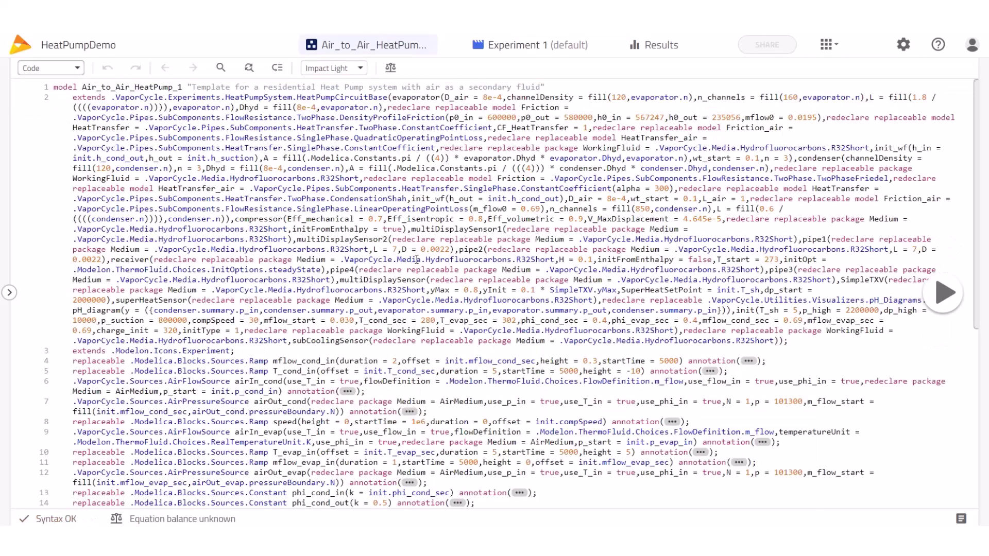
pyautogui.scroll(-5, 437, 342)
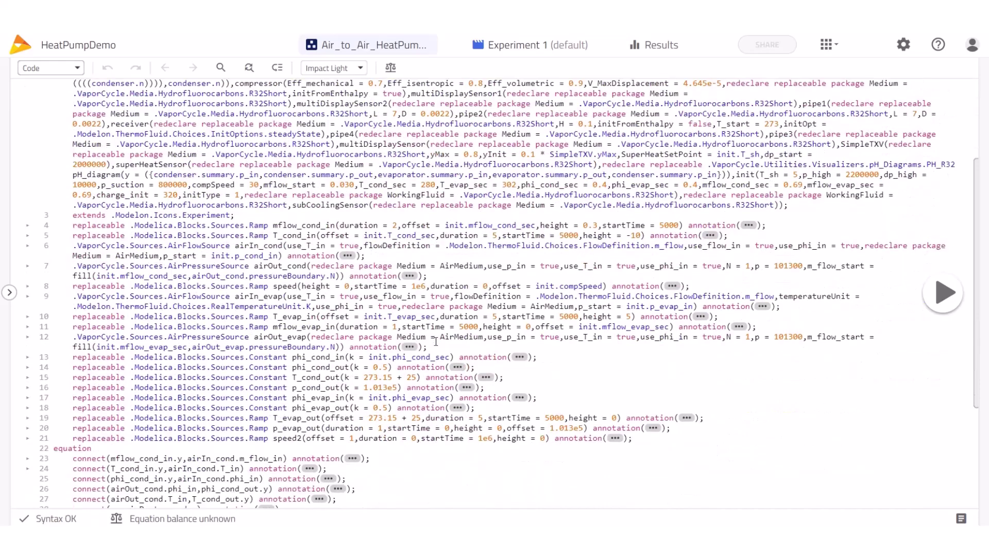
pyautogui.scroll(-3, 436, 342)
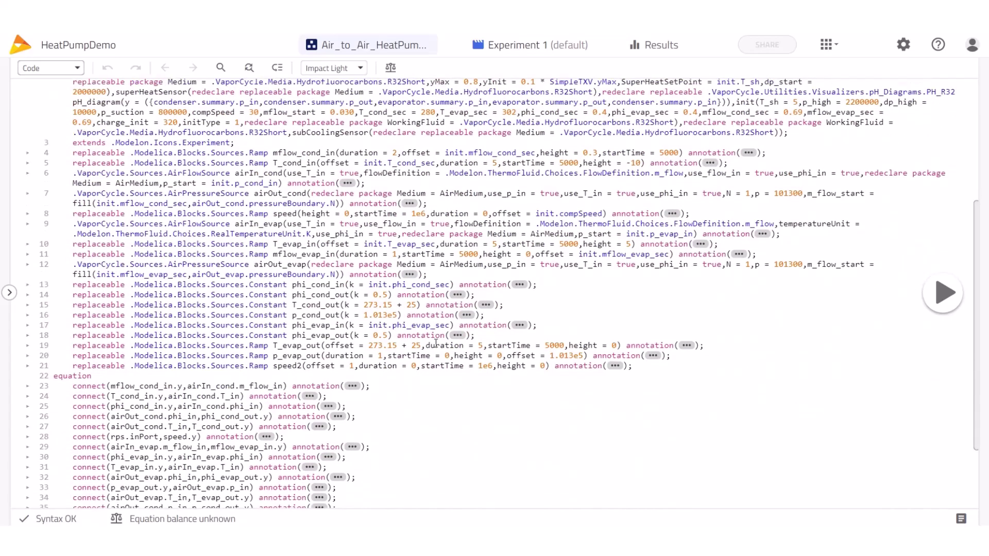
pyautogui.scroll(8, 435, 344)
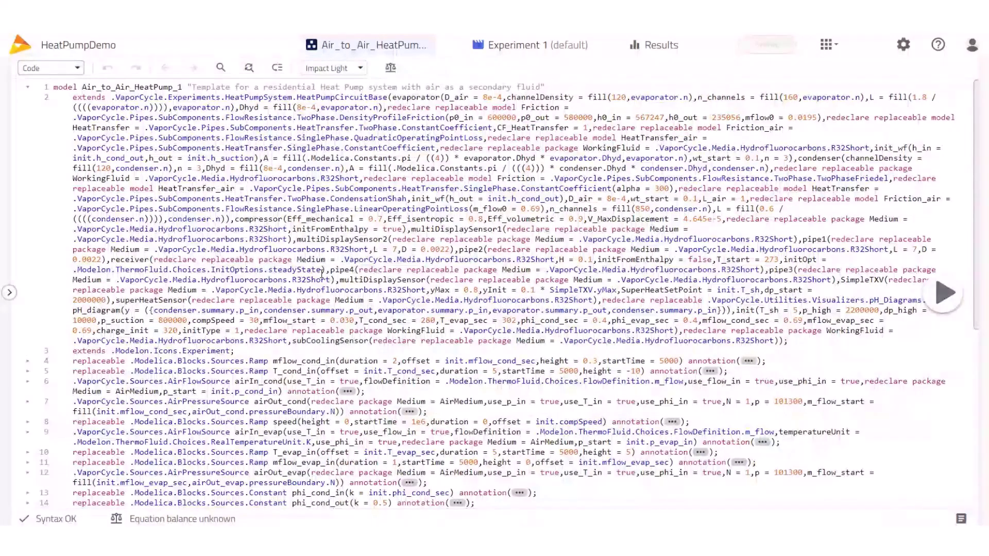
pyautogui.click(76, 68)
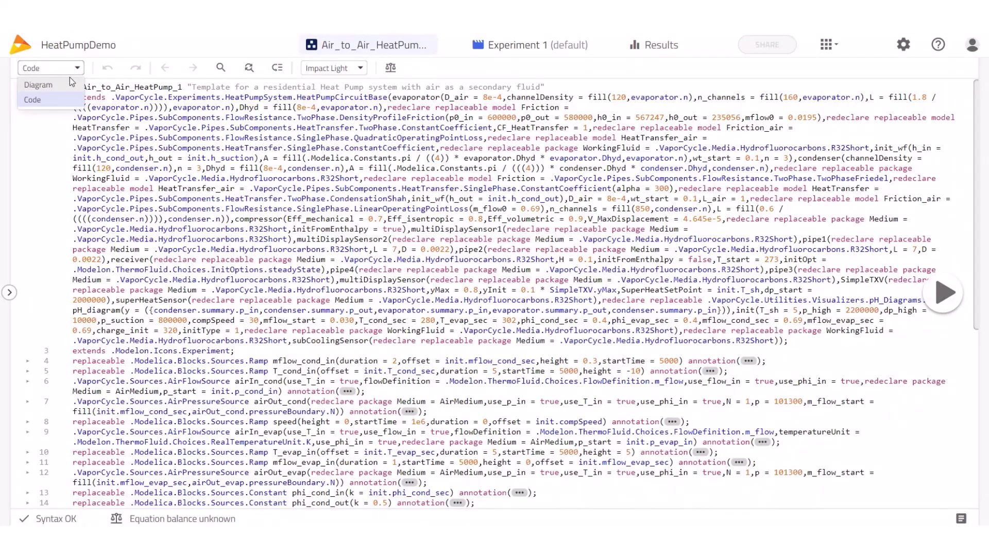
pyautogui.click(41, 85)
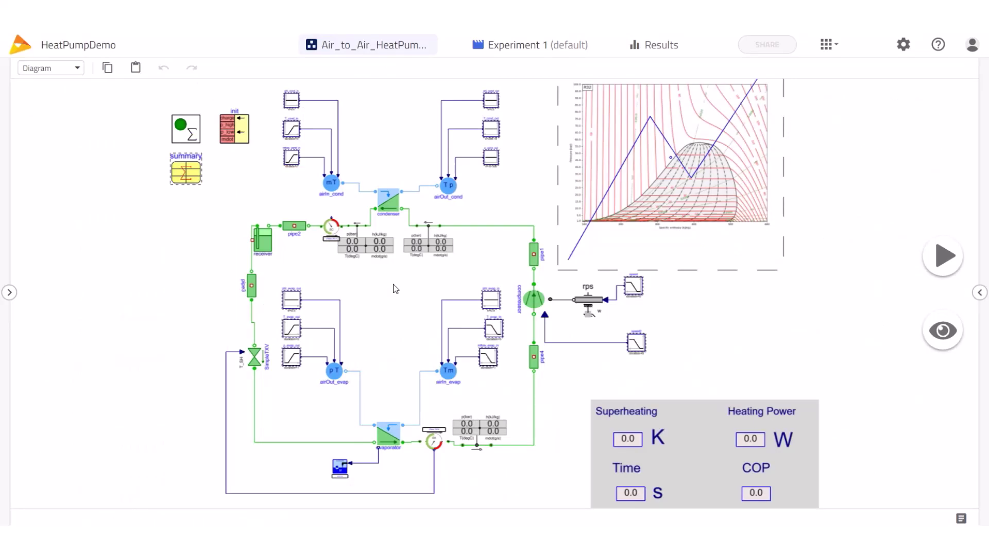
# Inspect the init block's initialization and boundary parameters, then switch to Experiment 1
pyautogui.click(239, 138)
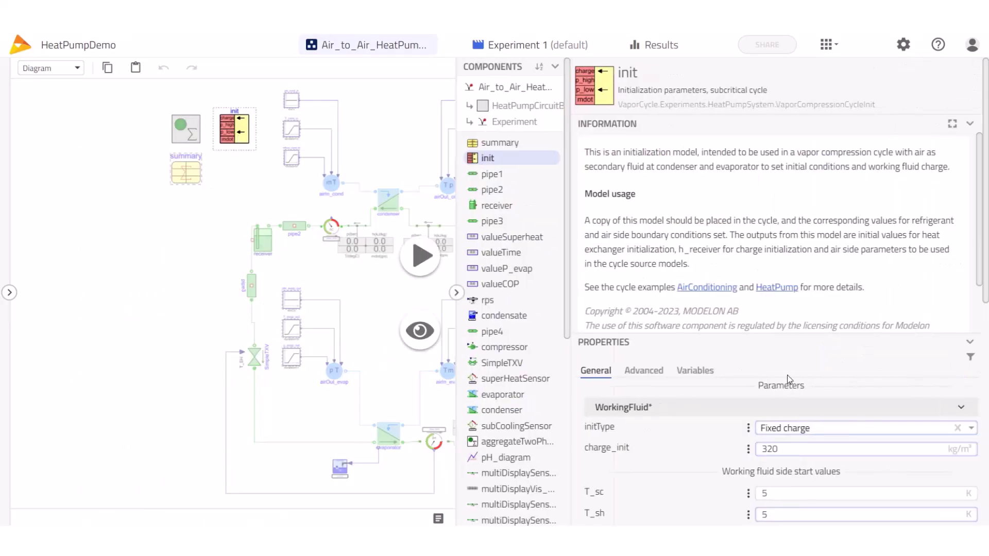
pyautogui.scroll(-5, 788, 379)
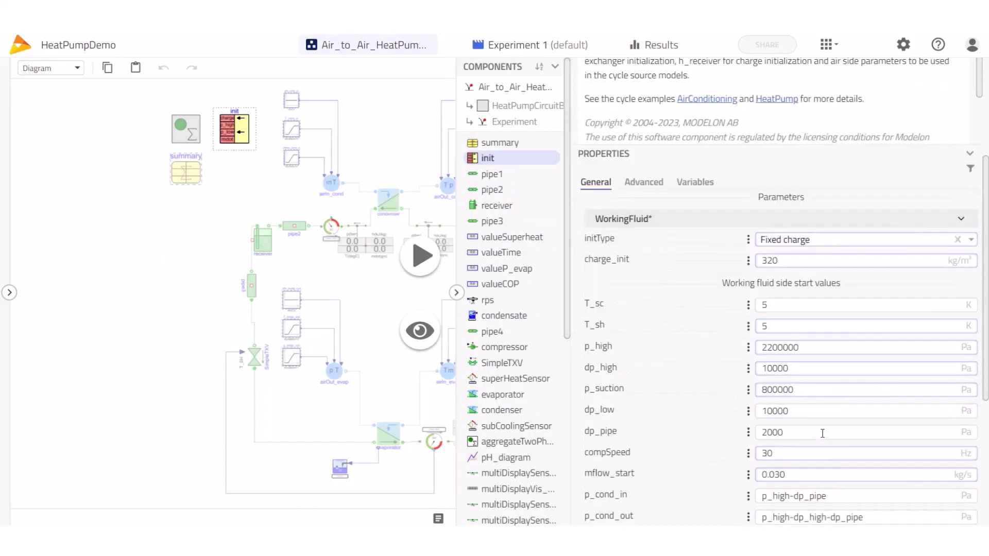
pyautogui.scroll(-5, 822, 433)
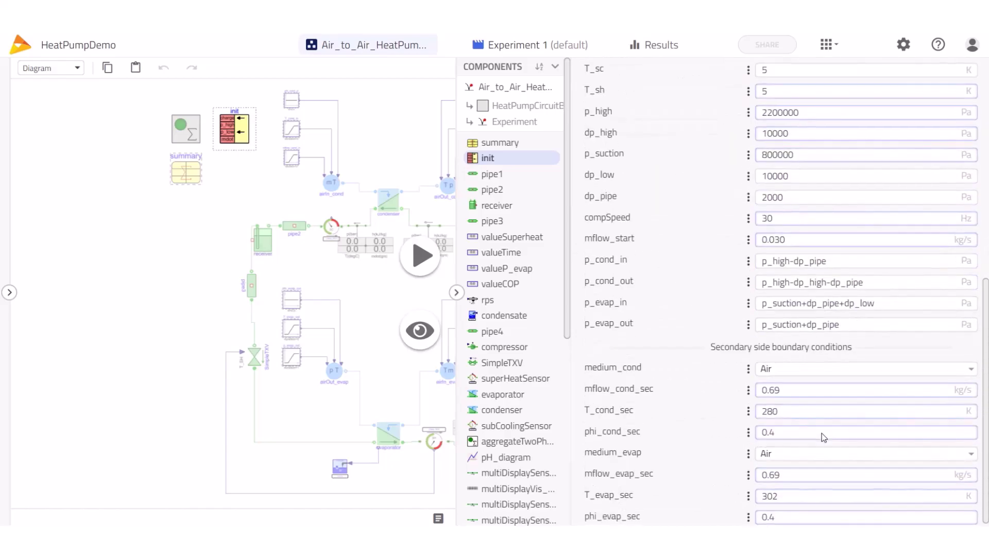
pyautogui.scroll(-1, 823, 436)
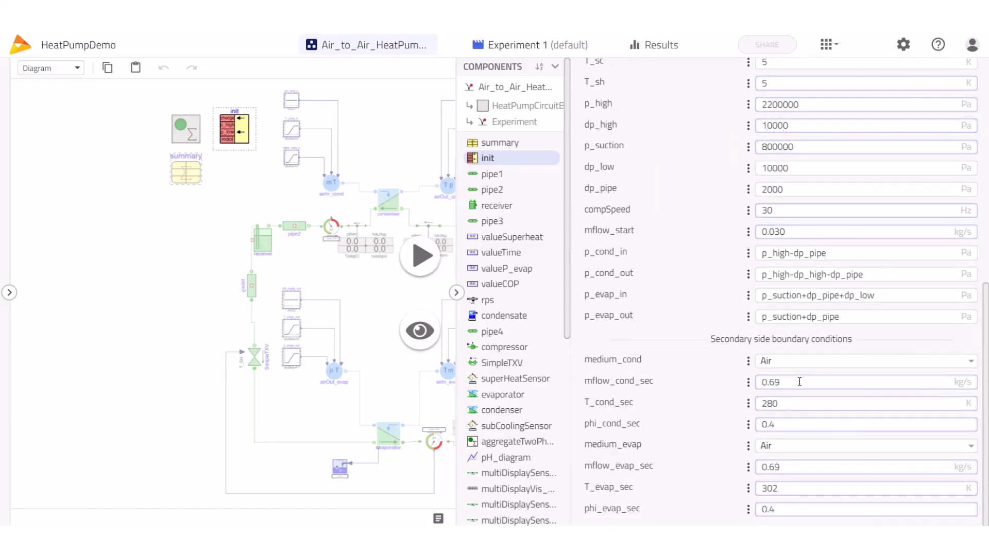
pyautogui.scroll(5, 800, 381)
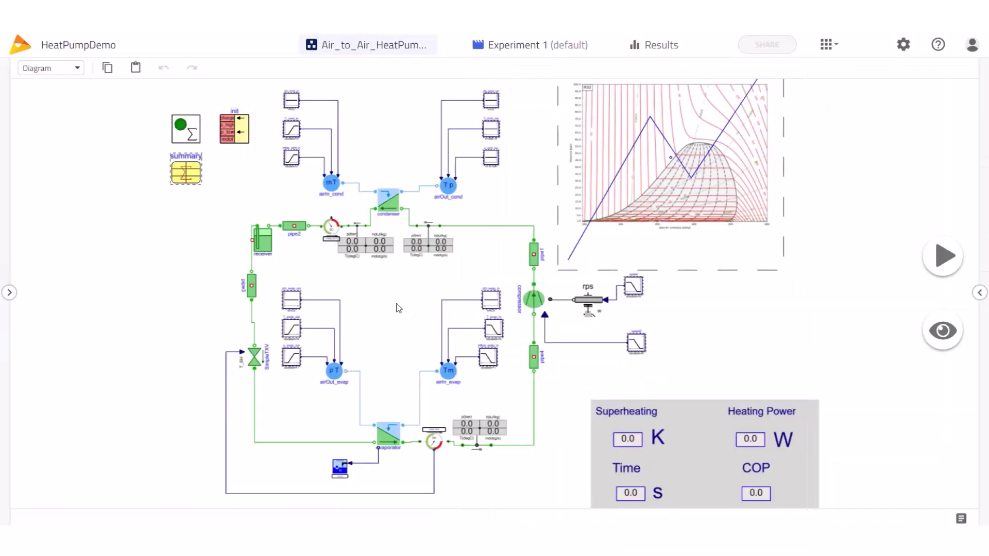
pyautogui.click(530, 47)
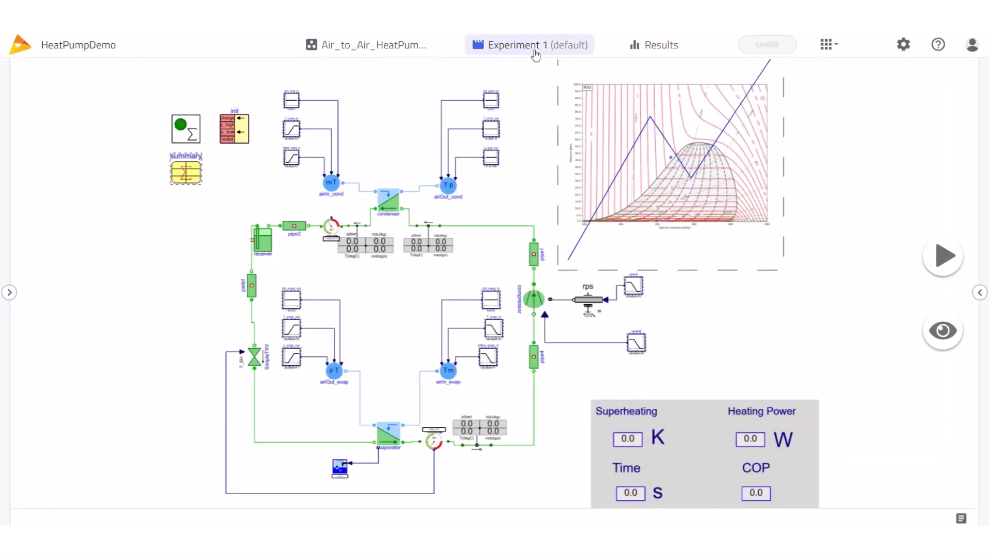
# Set Experiment 1's stop time to 300 s, keeping solver CVode with tolerance 0.000001
pyautogui.click(980, 293)
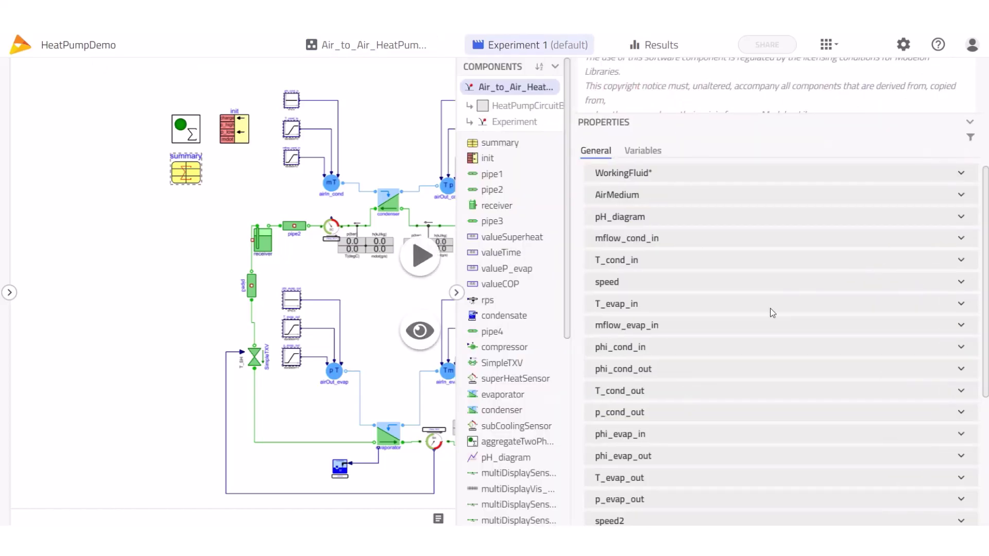
pyautogui.scroll(-5, 755, 326)
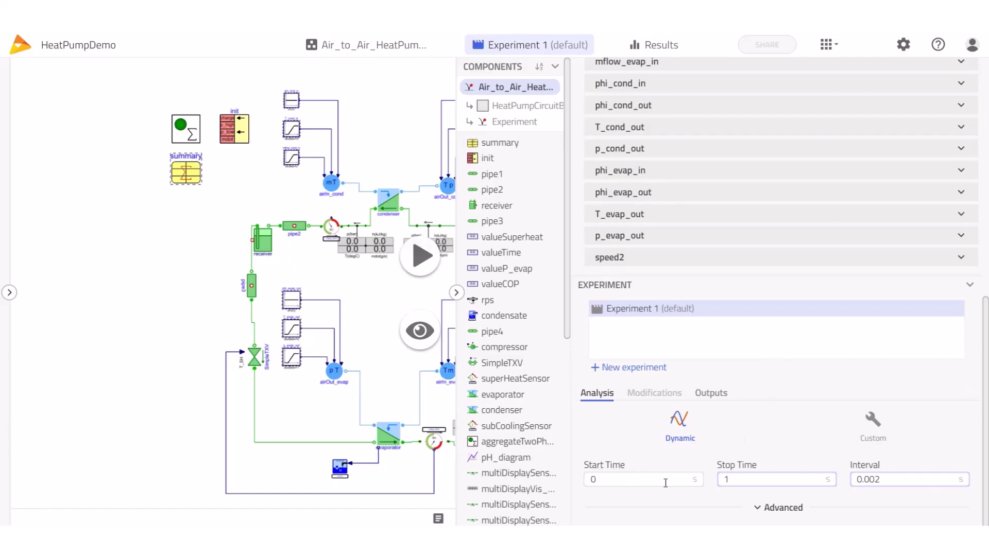
pyautogui.doubleClick(725, 480)
pyautogui.write('300')
pyautogui.click(776, 509)
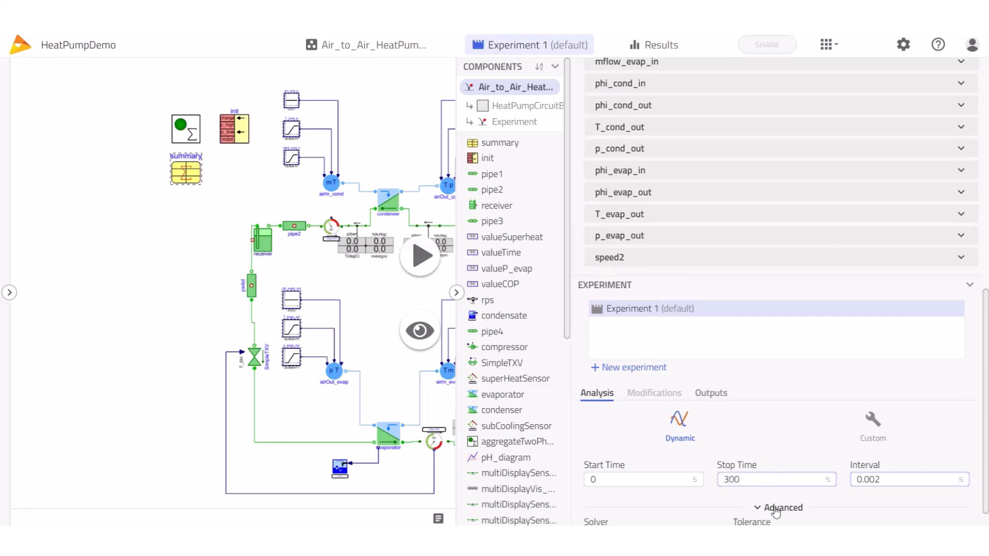
pyautogui.click(634, 509)
pyautogui.click(624, 514)
pyautogui.click(793, 506)
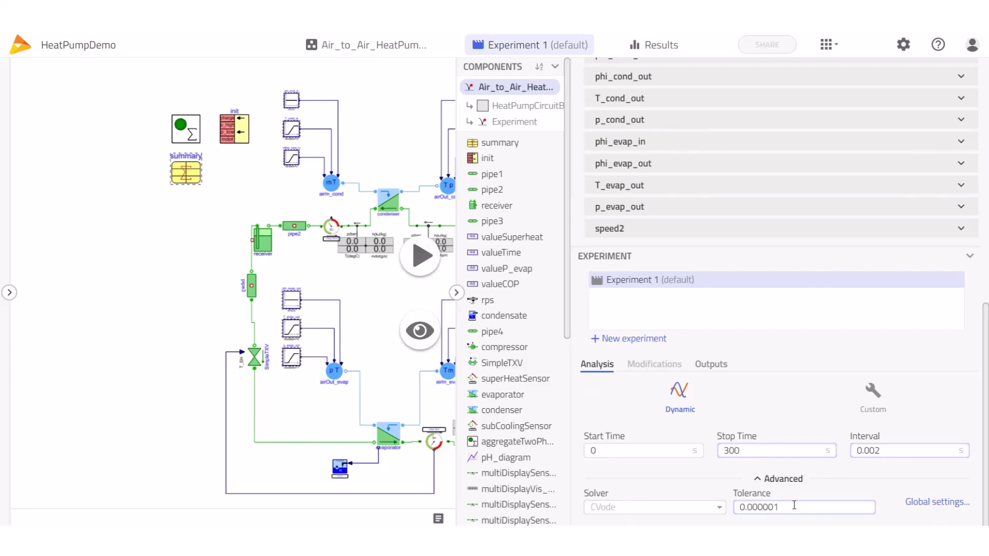
pyautogui.click(458, 294)
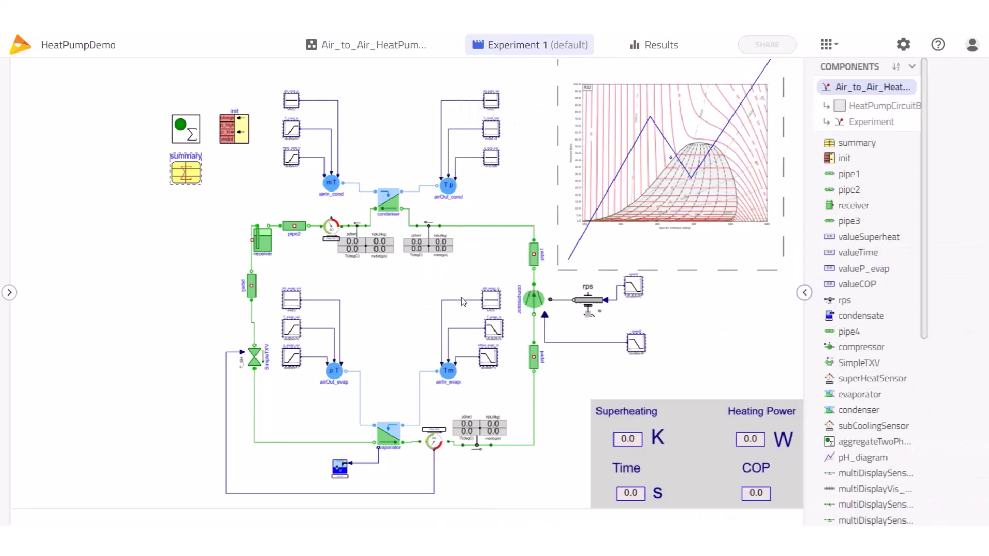
# Simulate the model to get Result 1: 9008 W heating power, COP 3.10, 5.0 K superheat
pyautogui.click(945, 257)
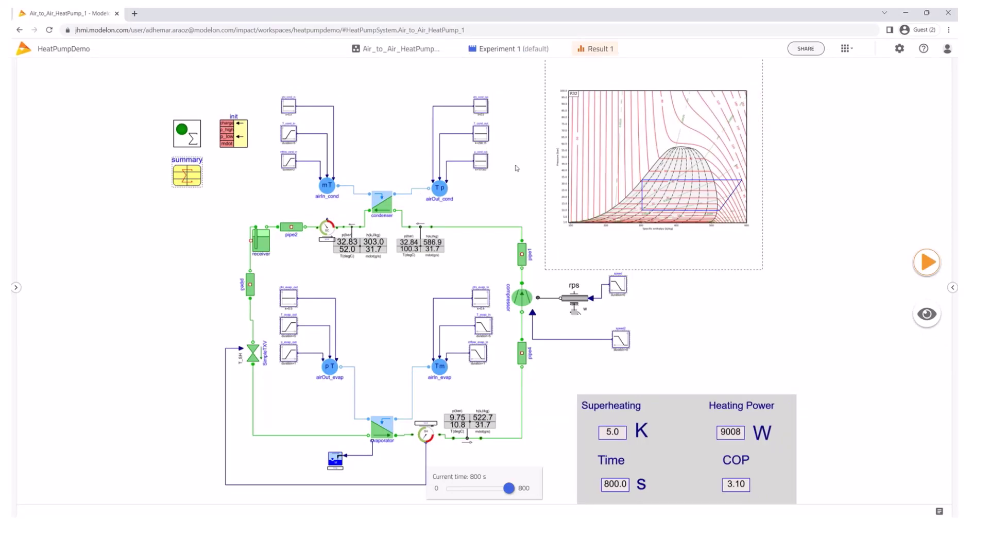
# Show the summary's COP, dp_cond, dp_evap, m_flow, P_compressor, P_condenser, P_evaporator, p_high, p_low and M on the diagram
pyautogui.click(196, 179)
pyautogui.click(679, 269)
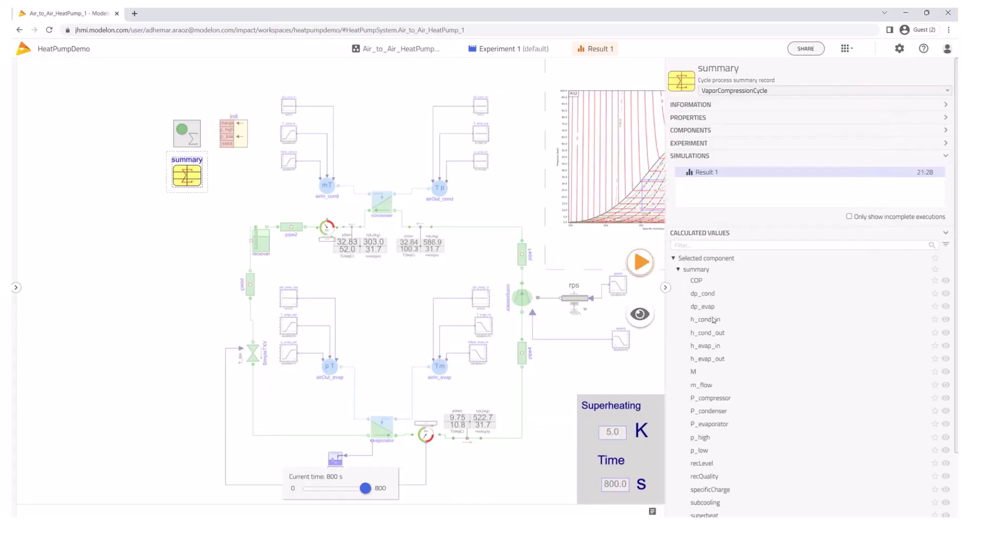
pyautogui.click(945, 281)
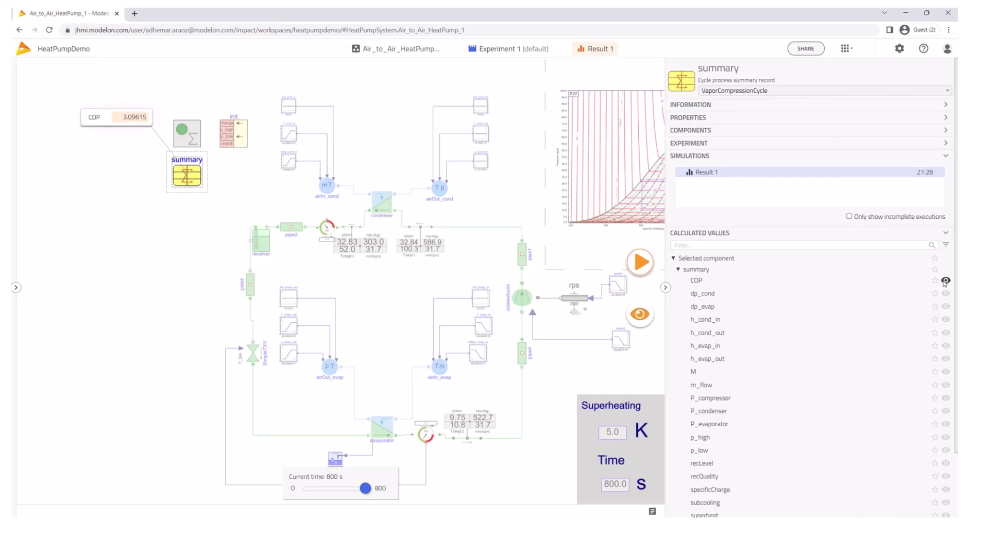
pyautogui.click(945, 294)
pyautogui.click(945, 306)
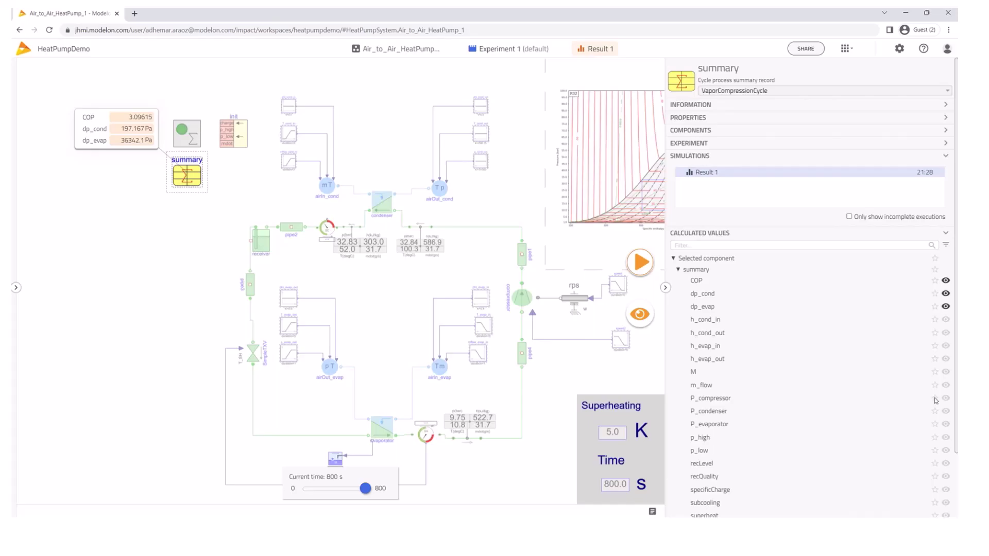
pyautogui.scroll(-1, 935, 399)
pyautogui.click(945, 338)
pyautogui.click(945, 351)
pyautogui.click(946, 364)
pyautogui.click(946, 378)
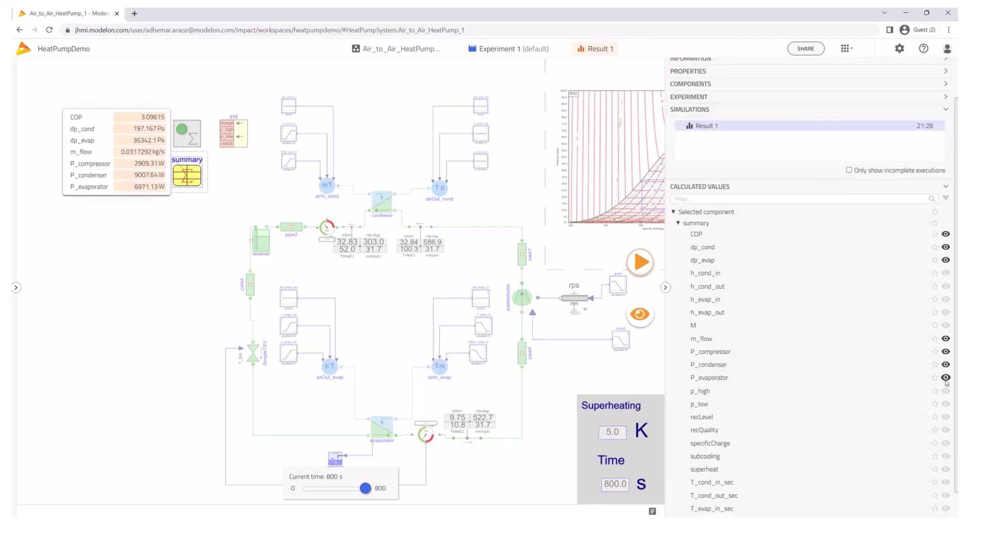
pyautogui.click(946, 391)
pyautogui.click(946, 404)
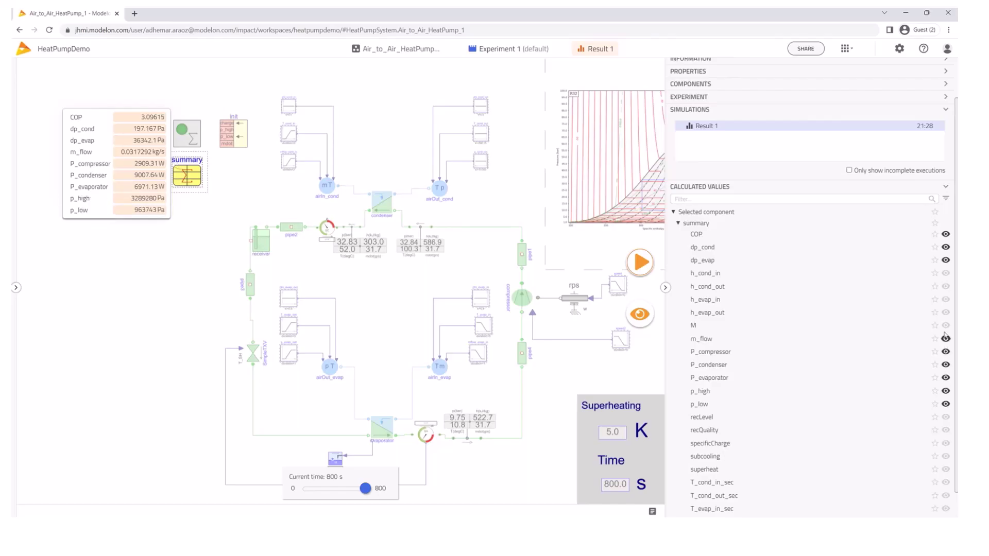
pyautogui.click(945, 325)
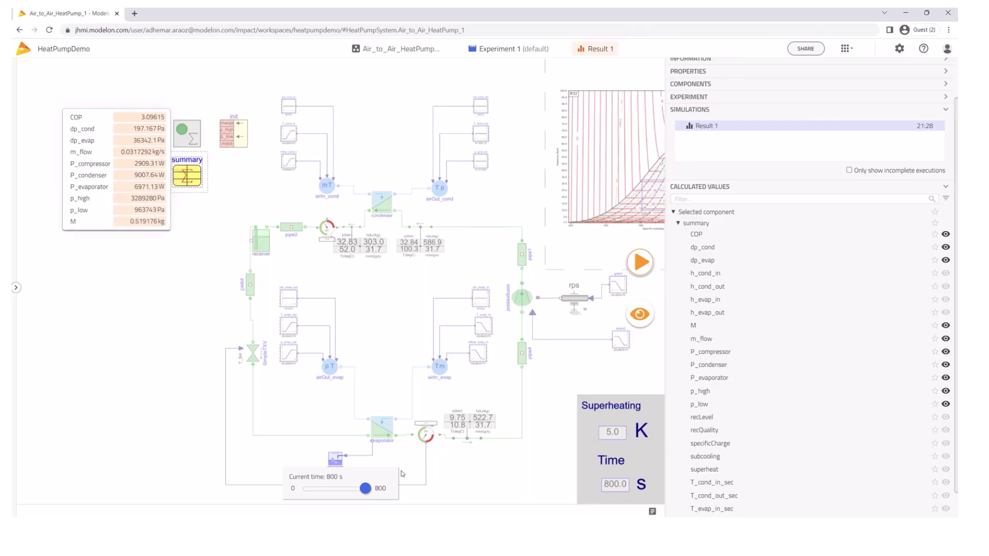
# Save the displayed values as a new view named Summary
pyautogui.click(639, 314)
pyautogui.click(587, 343)
pyautogui.write('Summary')
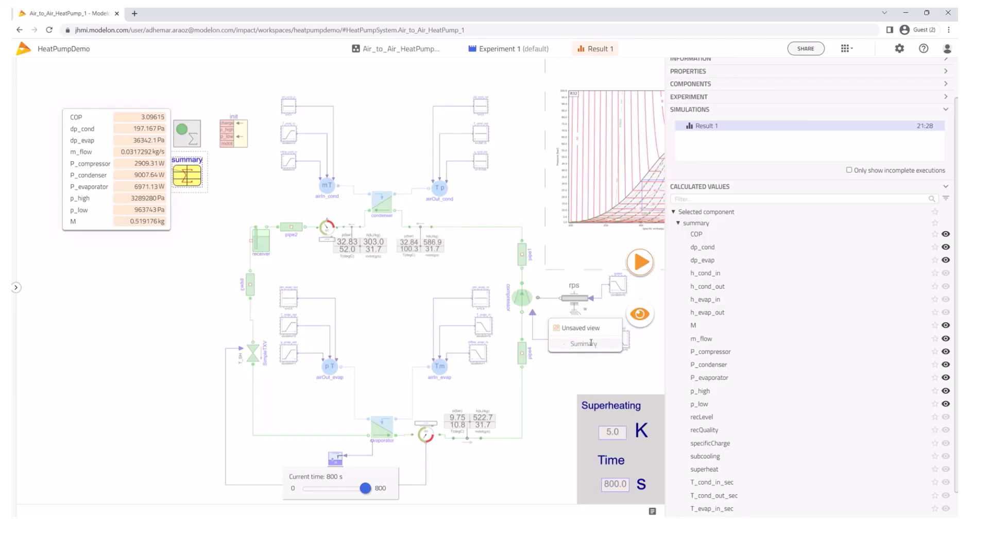
pyautogui.press('Return')
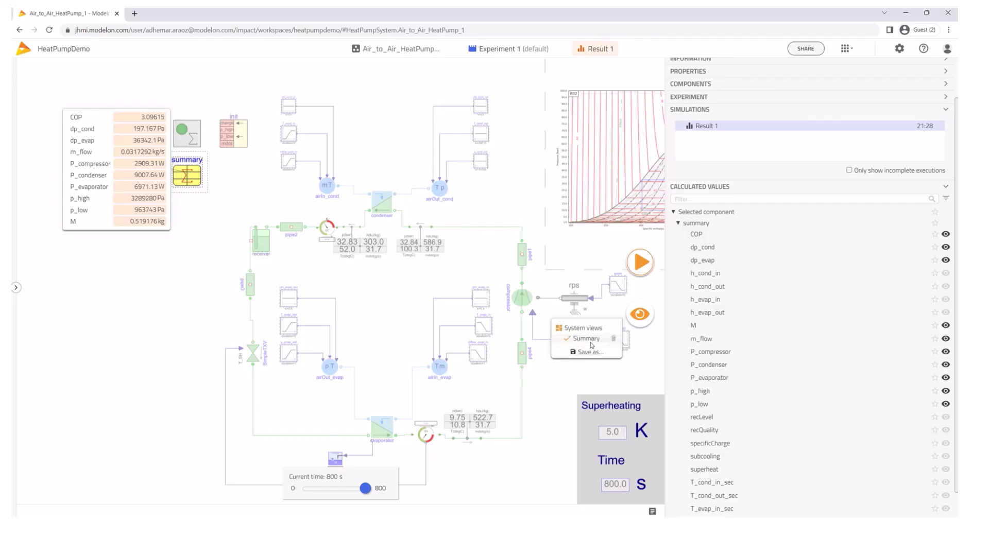
pyautogui.click(564, 380)
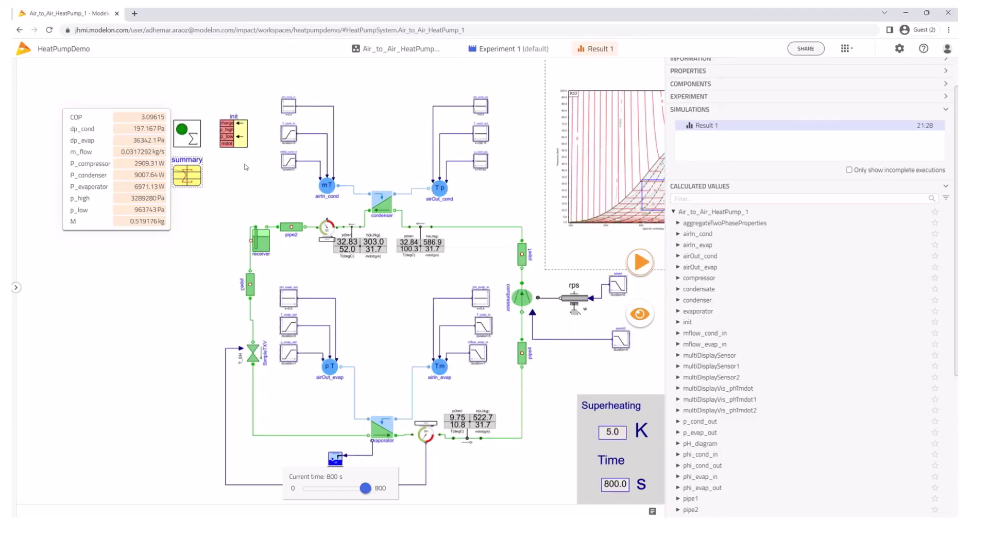
# Plot P_evaporator below Plot 1 and COP over time from the summary's calculated values
pyautogui.click(197, 180)
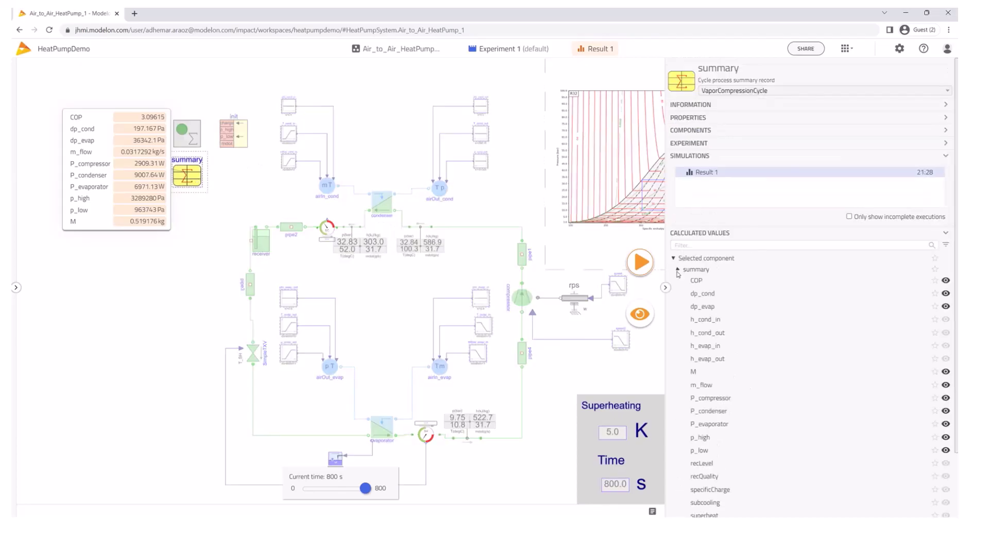
pyautogui.scroll(-2, 711, 373)
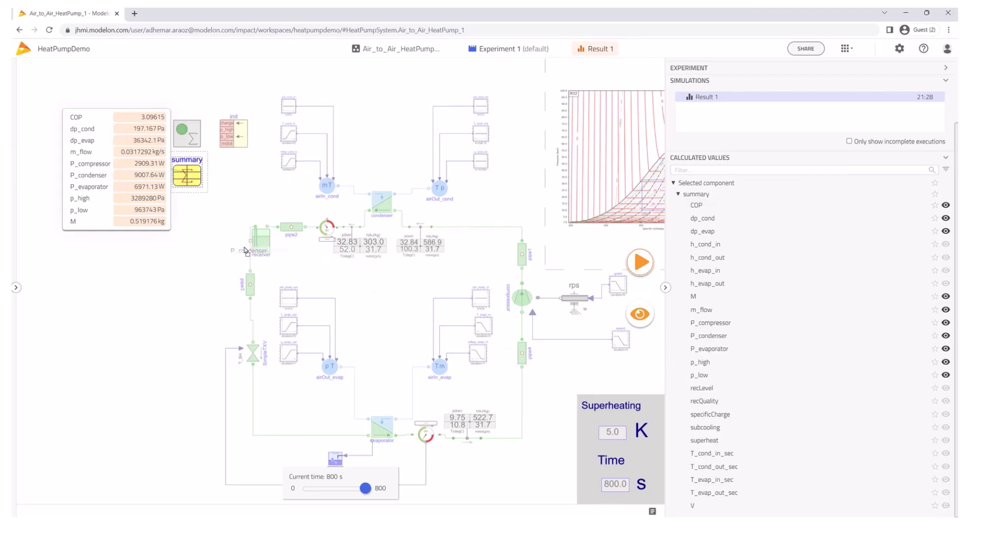
pyautogui.moveTo(714, 349); pyautogui.dragTo(208, 352)
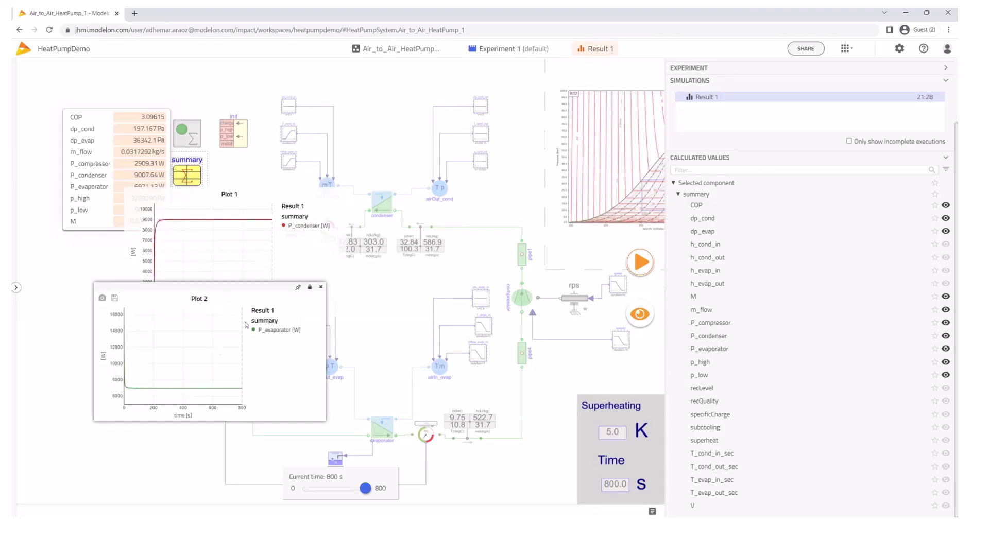
pyautogui.moveTo(241, 287); pyautogui.dragTo(276, 318)
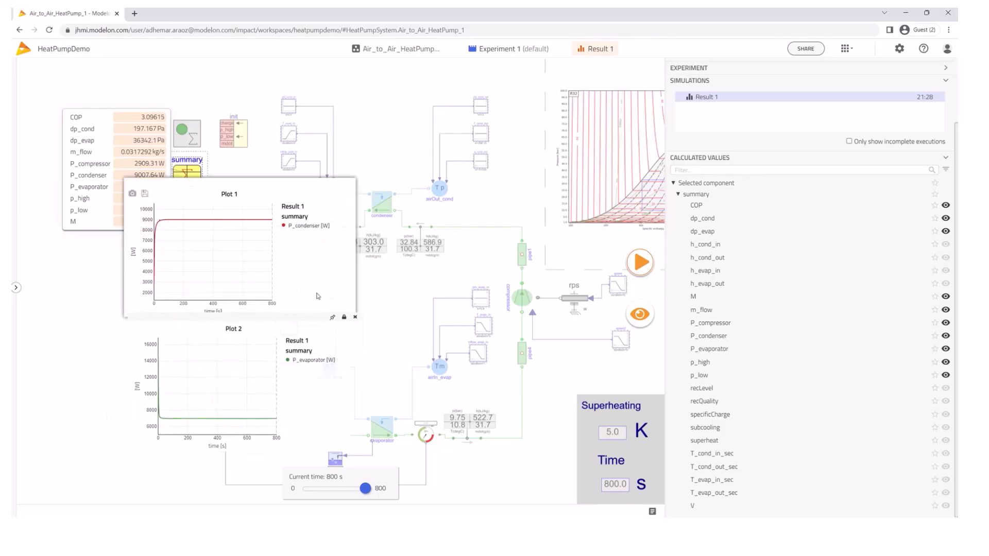
pyautogui.click(396, 313)
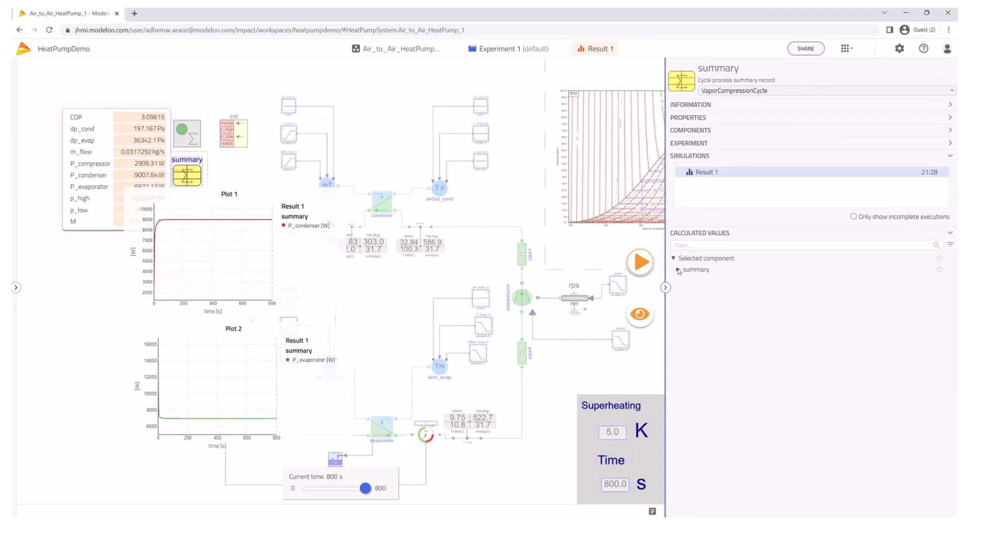
pyautogui.click(677, 270)
pyautogui.moveTo(702, 285); pyautogui.dragTo(394, 140)
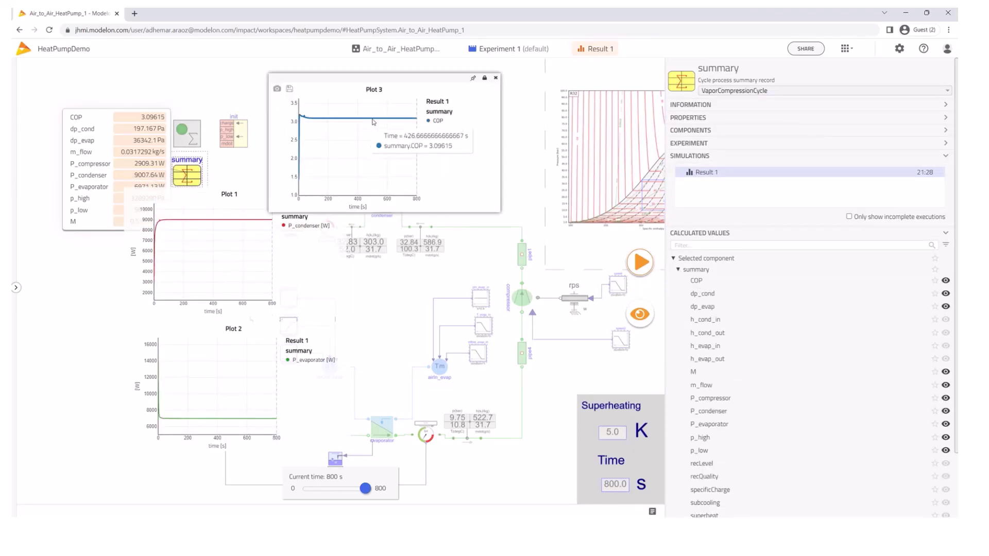
pyautogui.click(666, 287)
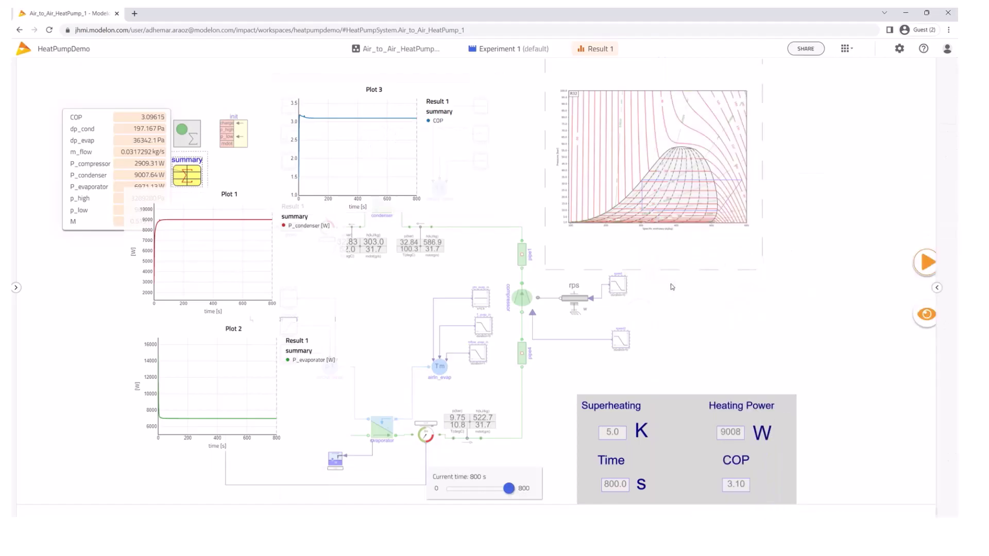
# Rewind the result to 0 s, scrub forward to about 376 s, then select the condenser
pyautogui.click(448, 490)
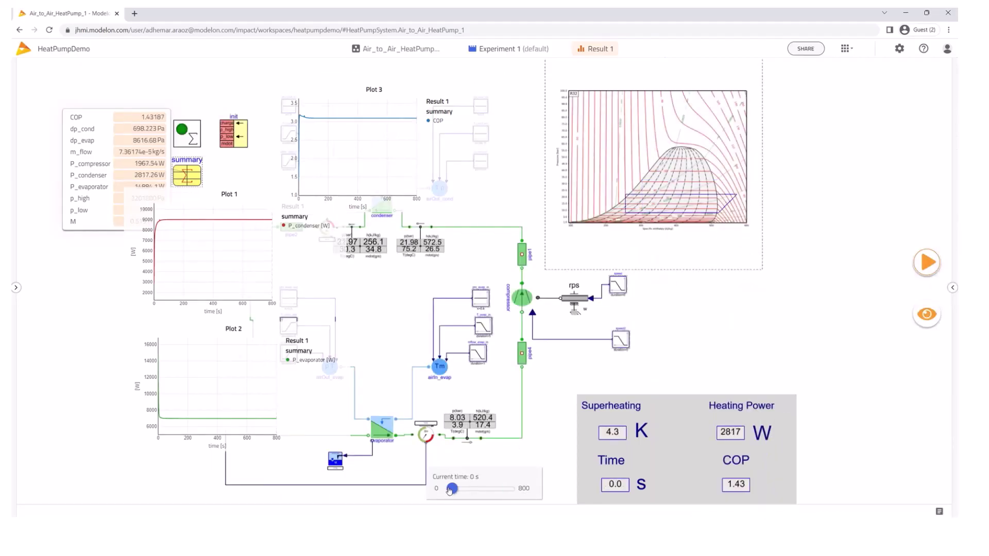
pyautogui.moveTo(451, 489); pyautogui.dragTo(508, 502)
pyautogui.moveTo(426, 155)
pyautogui.moveTo(406, 120)
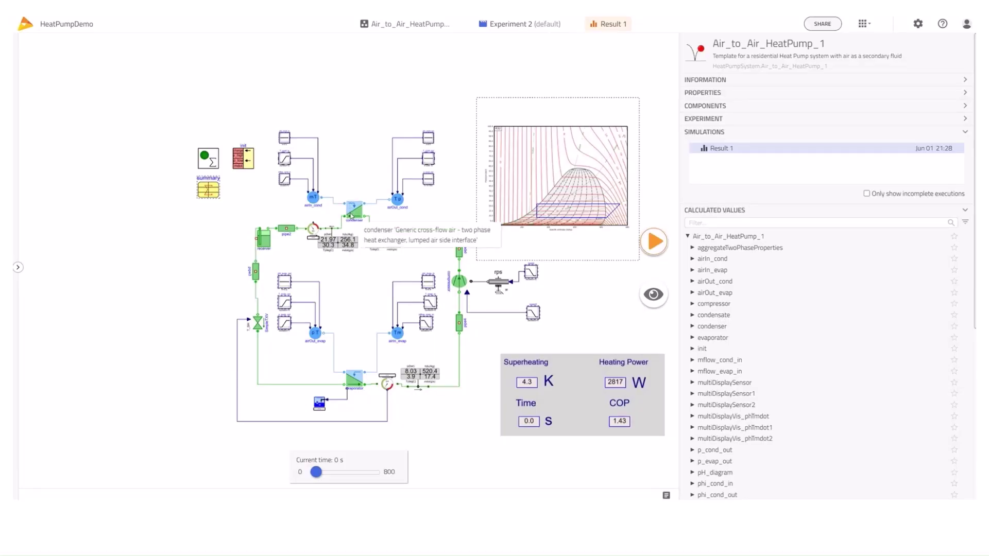
pyautogui.click(352, 214)
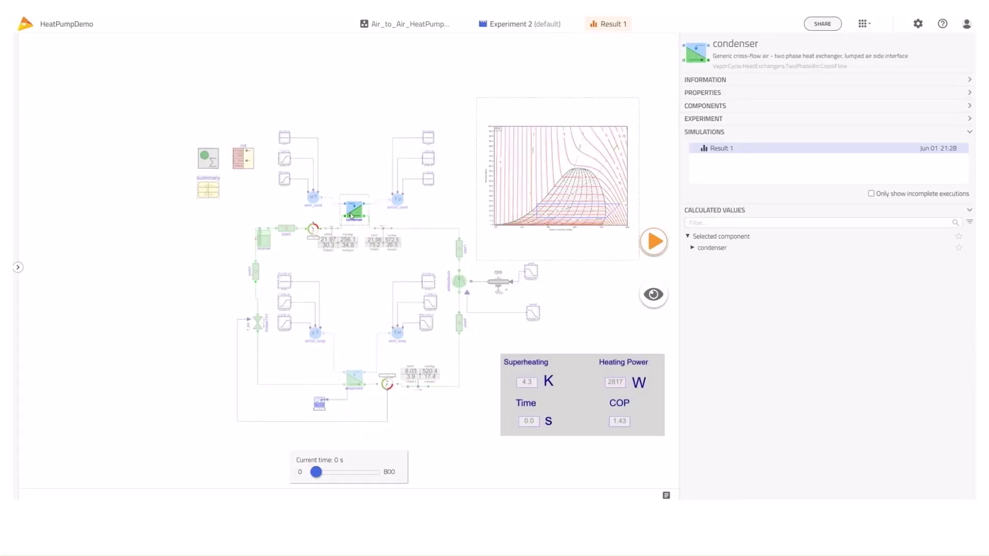
# Switch to Experiment 2 and inspect the condenser's WorkingFluid and Air medium settings
pyautogui.click(486, 22)
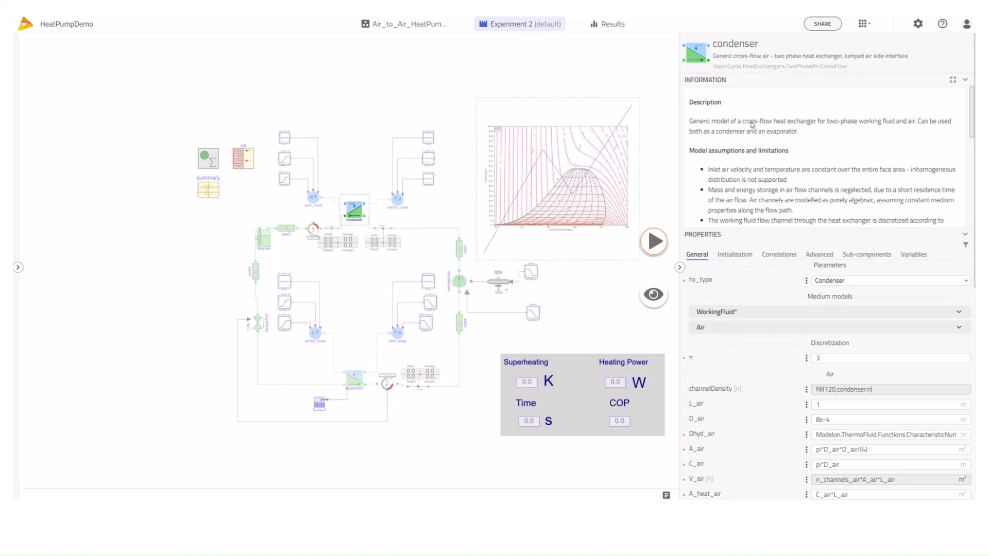
pyautogui.scroll(-1, 795, 161)
pyautogui.scroll(-5, 795, 161)
pyautogui.scroll(-4, 786, 163)
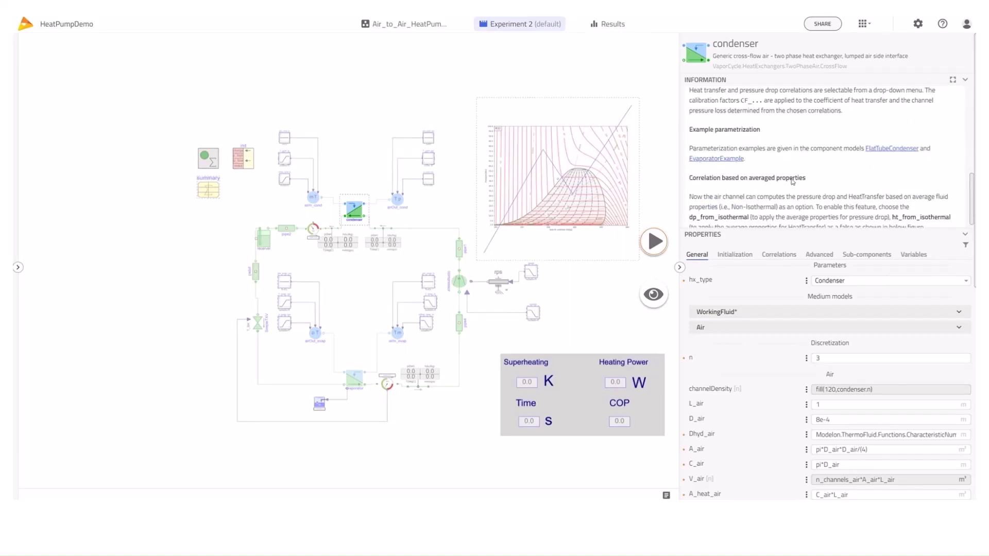
pyautogui.scroll(-3, 792, 182)
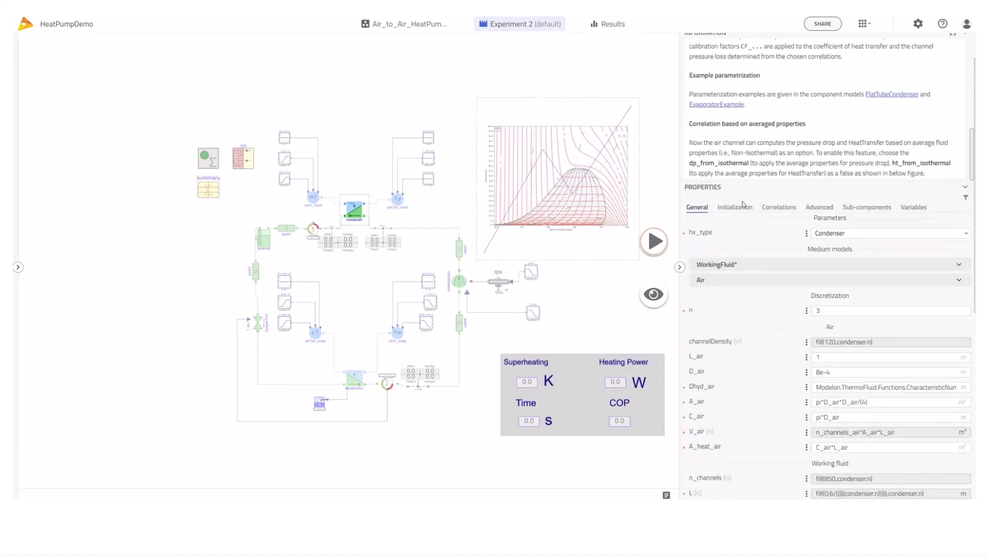
pyautogui.click(795, 266)
pyautogui.click(789, 268)
pyautogui.click(779, 281)
pyautogui.click(793, 282)
pyautogui.scroll(-5, 762, 257)
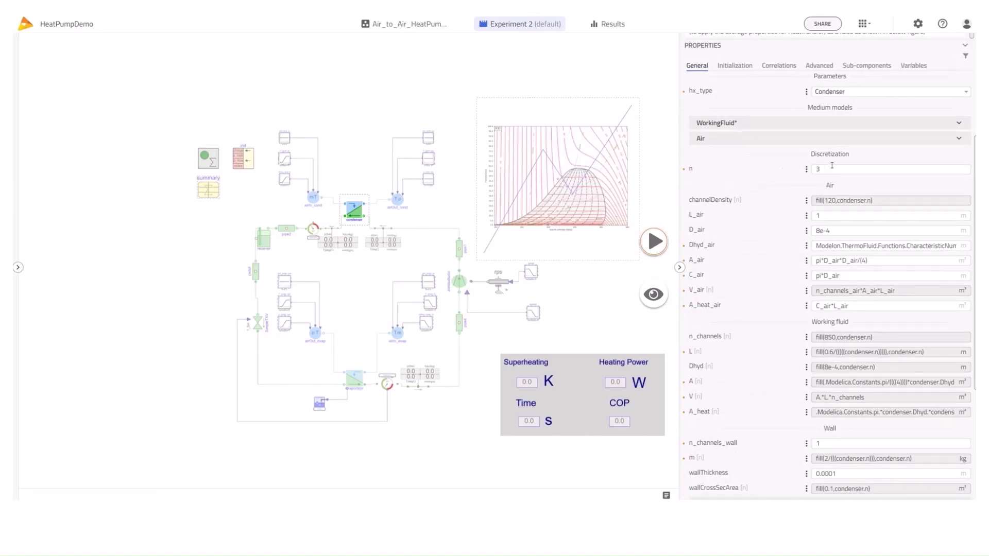
# Review the condenser's L_air field and its aluminum wall material properties
pyautogui.click(900, 216)
pyautogui.scroll(-3, 834, 327)
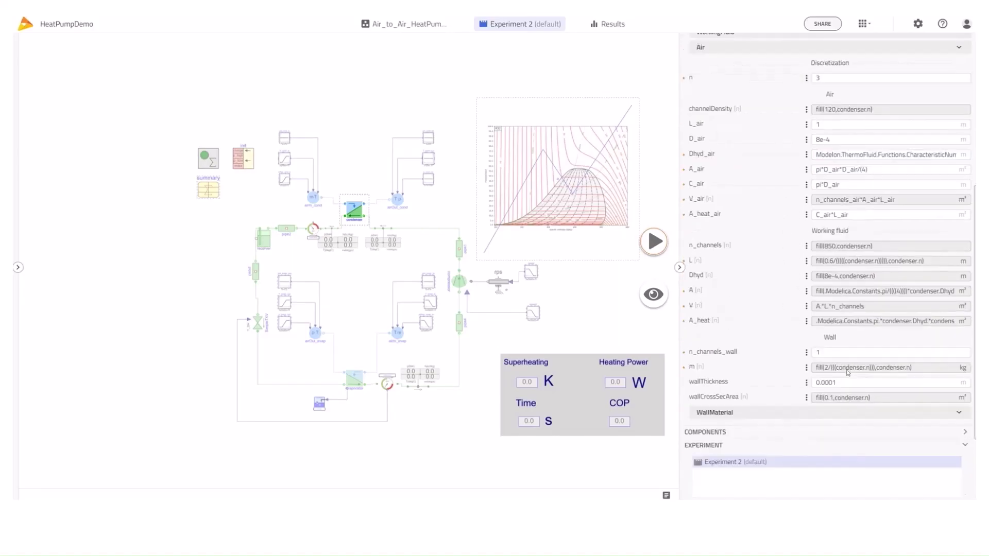
pyautogui.scroll(-2, 803, 350)
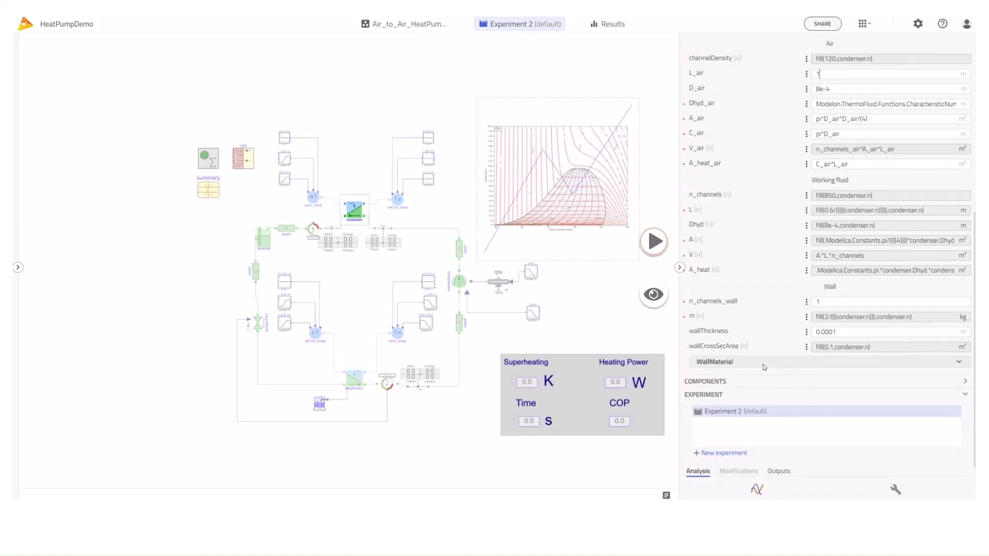
pyautogui.click(755, 362)
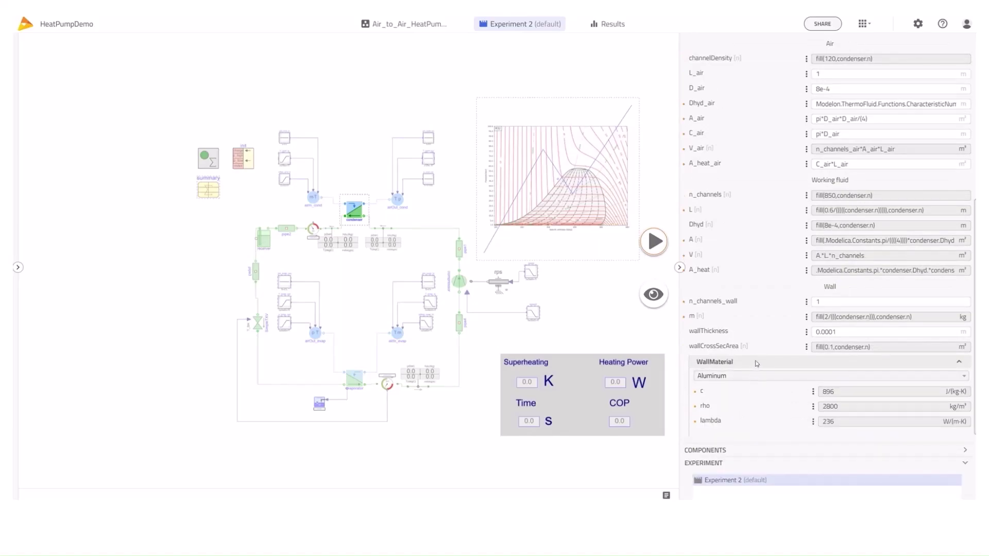
pyautogui.click(755, 362)
pyautogui.scroll(6, 792, 327)
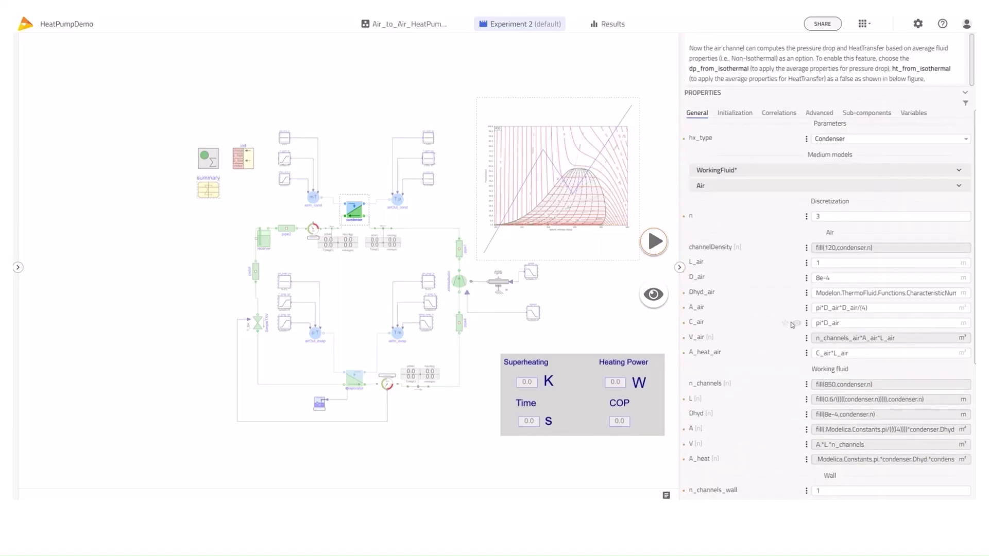
pyautogui.scroll(5, 792, 324)
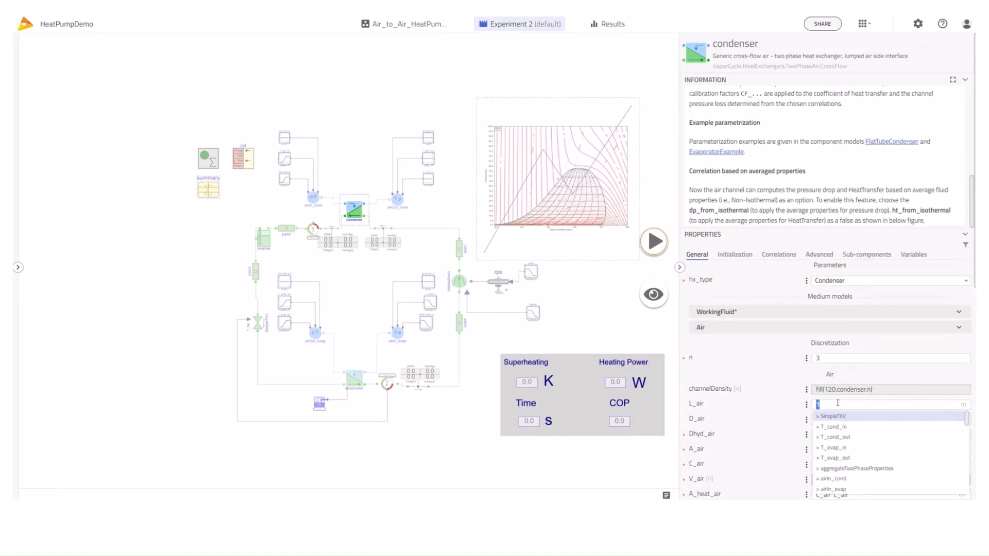
pyautogui.click(838, 402)
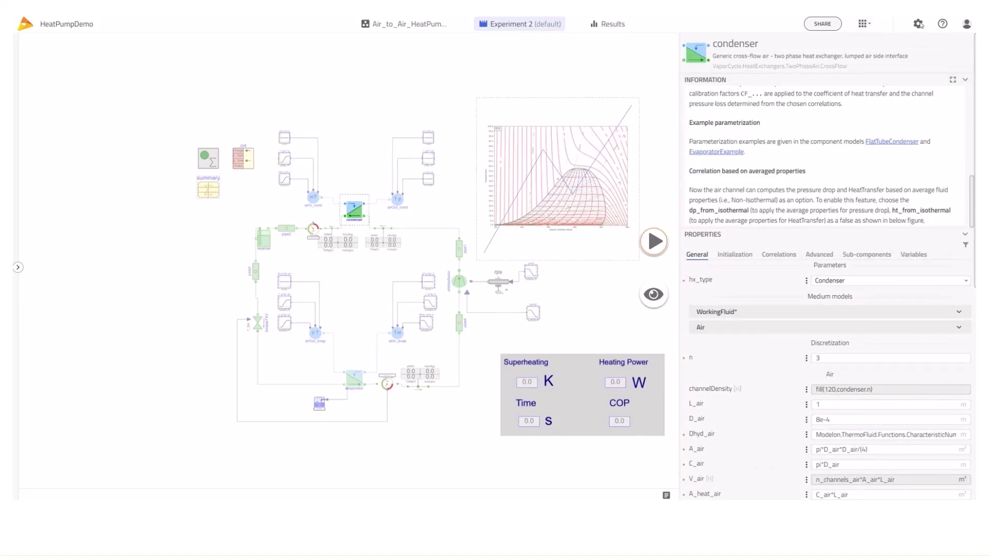
# Switch the application's display units to Imperial in Settings
pyautogui.click(918, 24)
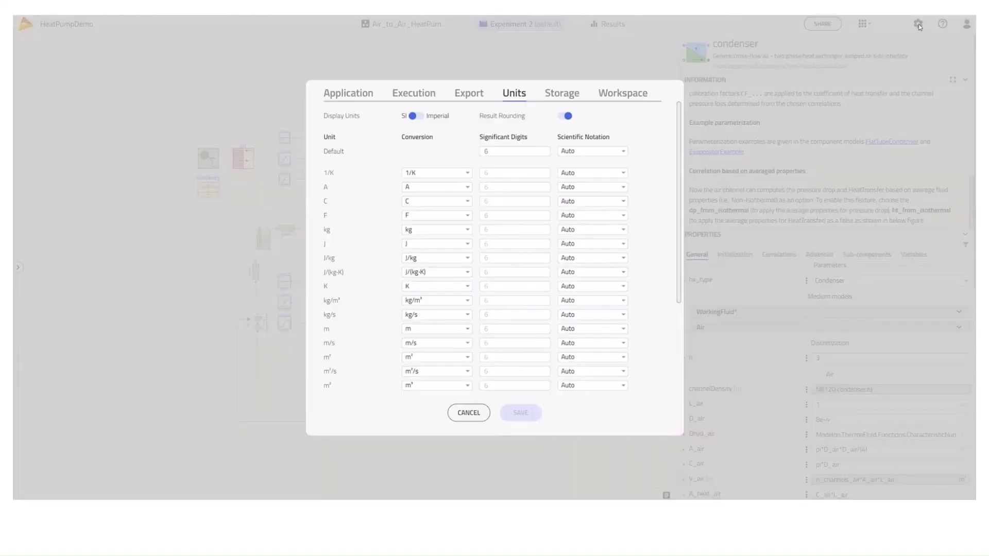
pyautogui.click(418, 116)
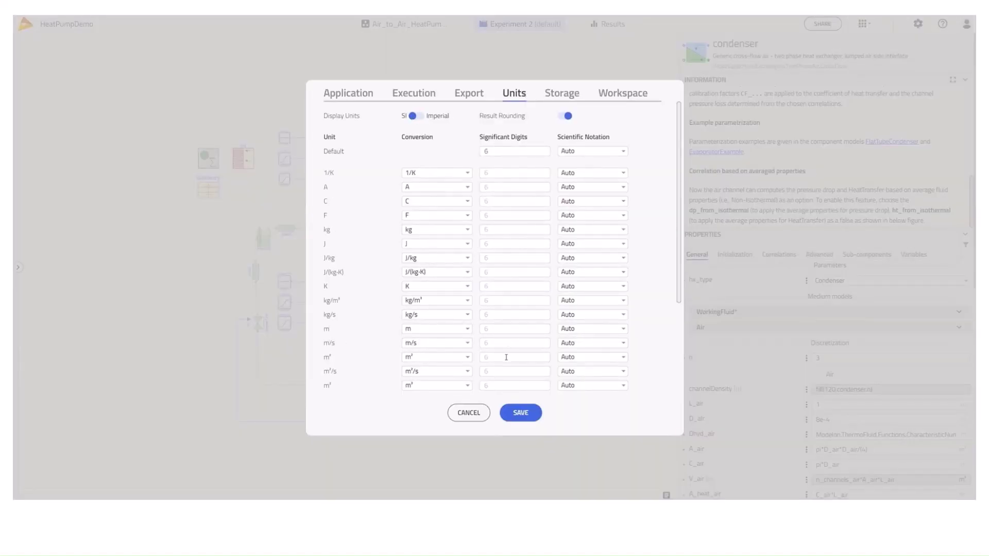
pyautogui.click(521, 415)
# Enter range(1,2,5) for the condenser's L_air and run the sweep simulation
pyautogui.scroll(-1, 830, 359)
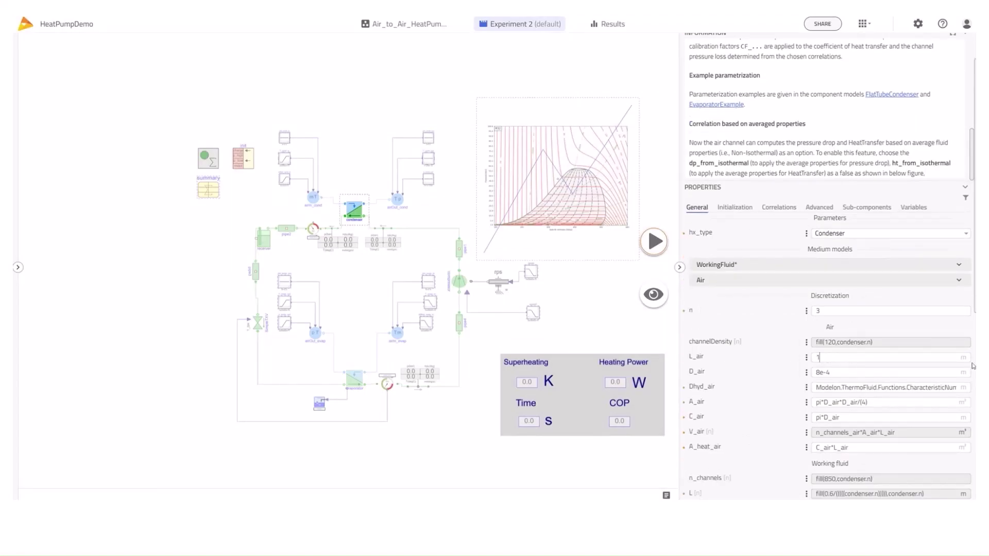
pyautogui.write('range(1,2')
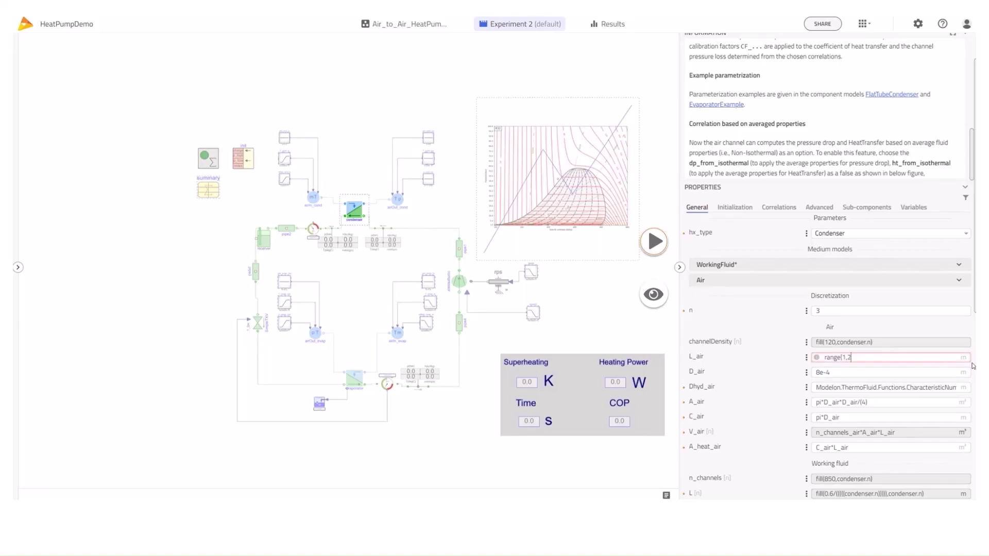
pyautogui.write(',5)')
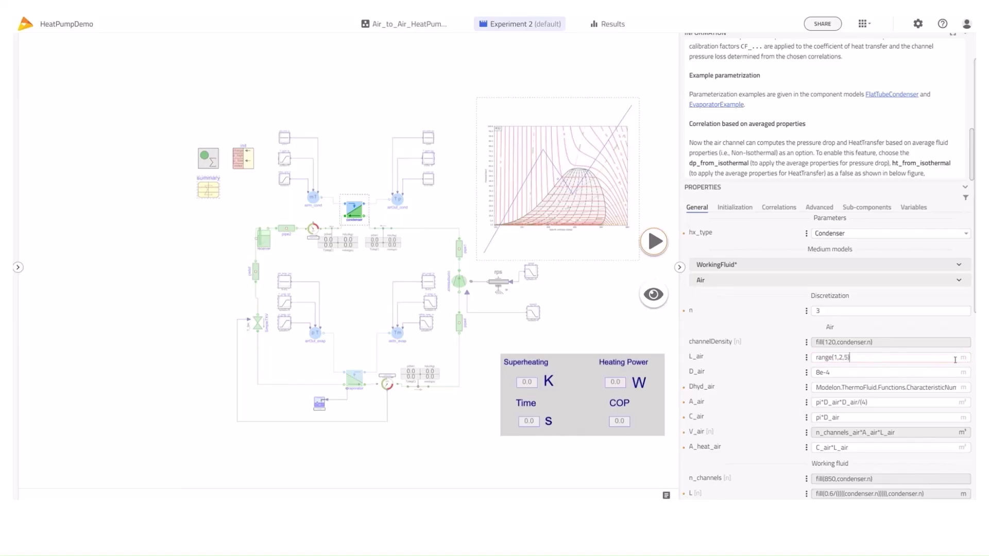
pyautogui.scroll(-5, 905, 371)
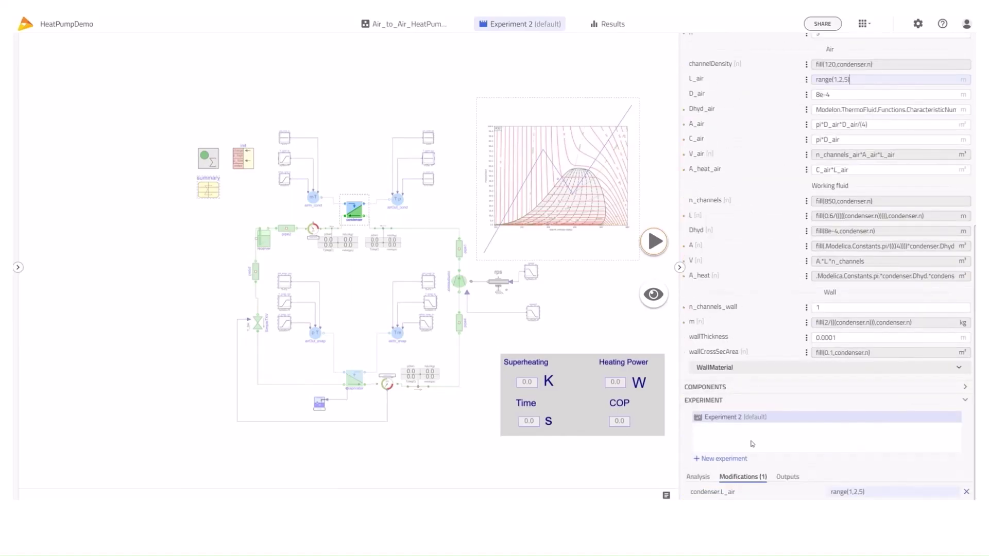
pyautogui.click(655, 241)
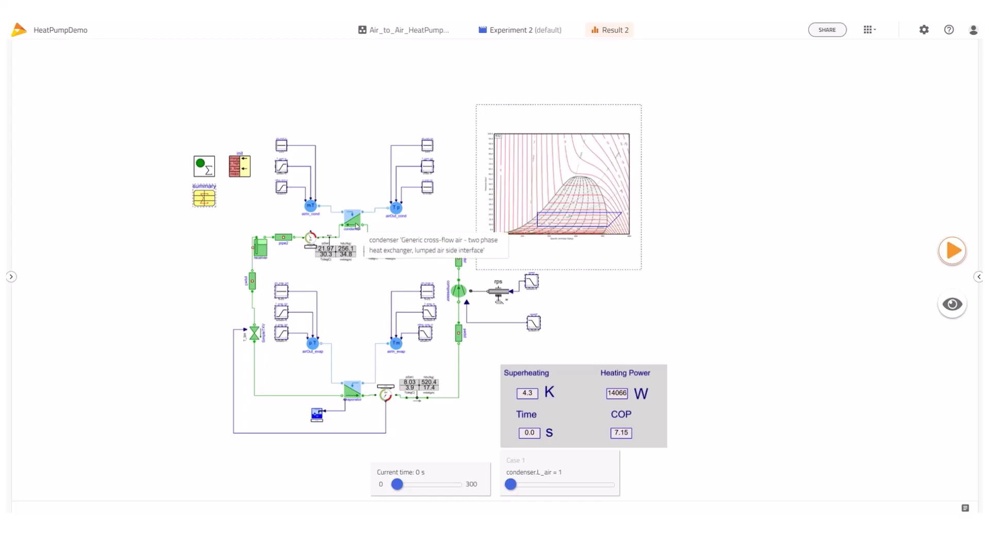
# Show the condenser's m_flow, Q_flow_latent_sec and Q_flow values on the diagram
pyautogui.click(355, 223)
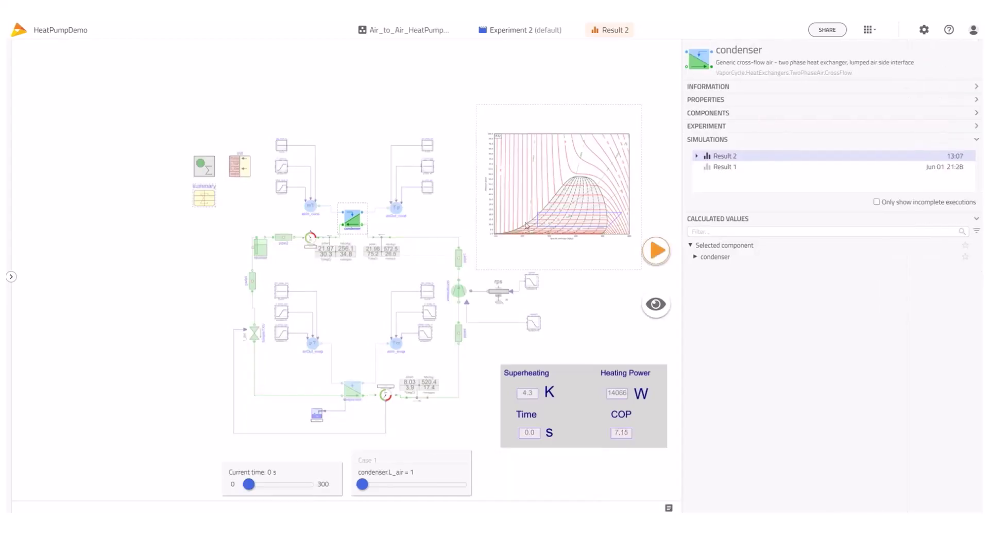
pyautogui.click(695, 257)
pyautogui.scroll(-1, 771, 358)
pyautogui.scroll(-7, 771, 363)
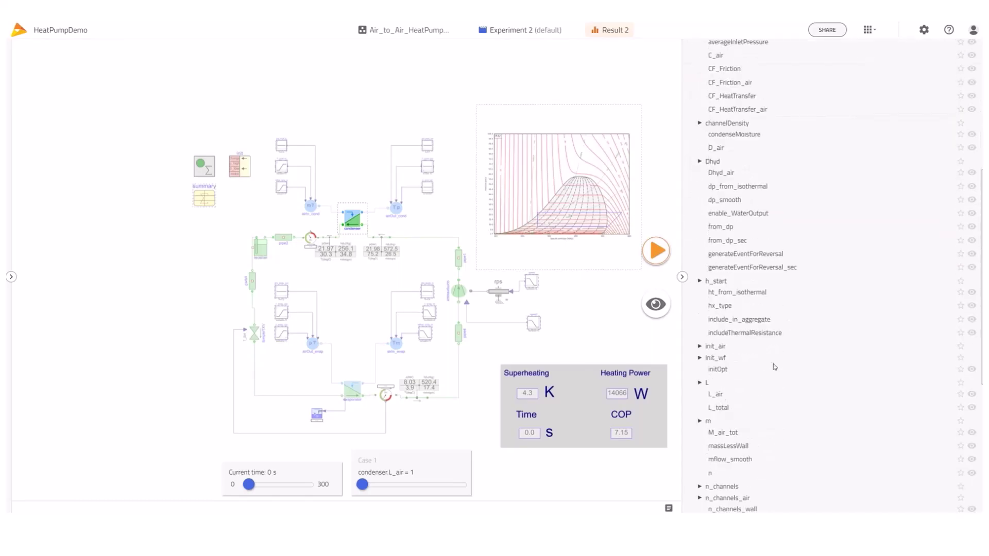
pyautogui.scroll(-1, 748, 408)
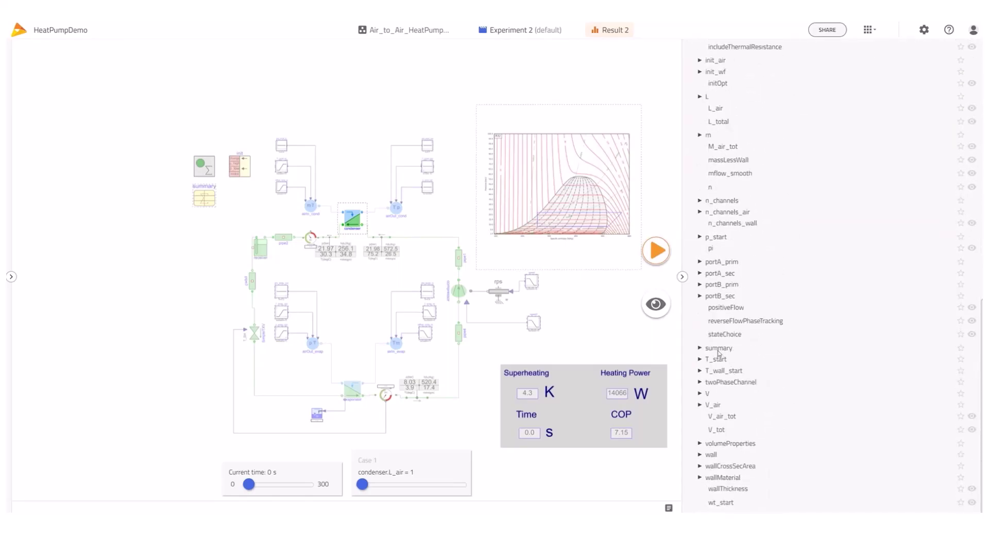
pyautogui.click(700, 348)
pyautogui.scroll(-5, 783, 371)
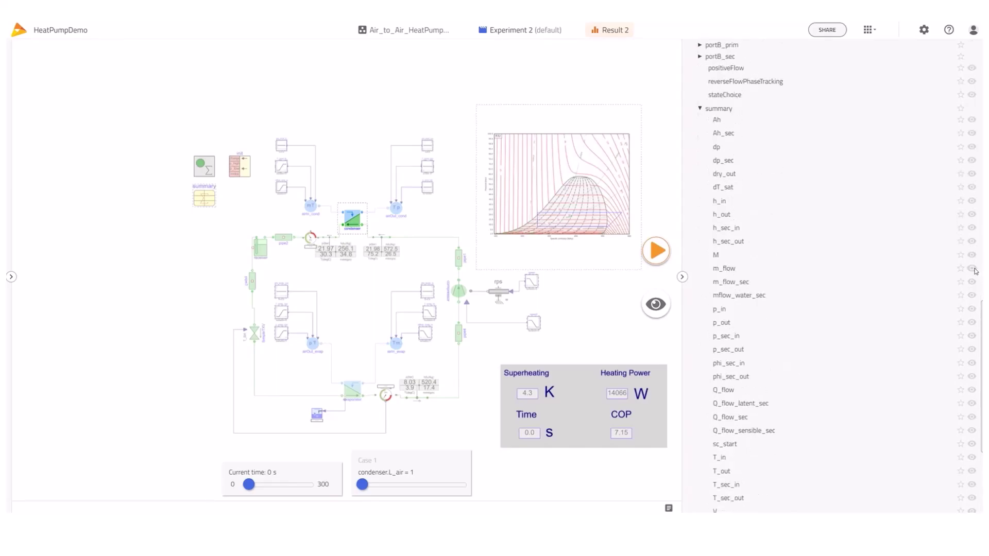
pyautogui.click(973, 269)
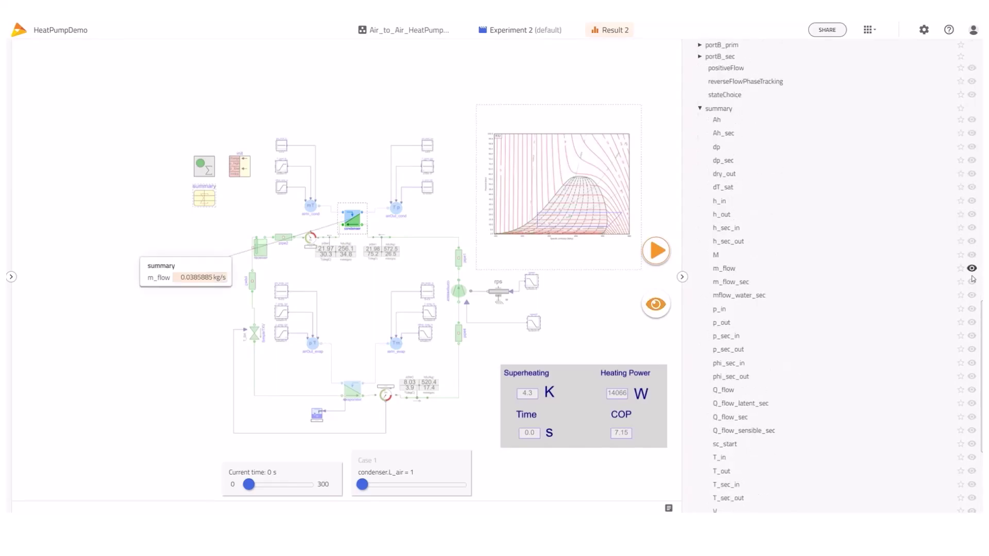
pyautogui.click(972, 404)
pyautogui.click(972, 390)
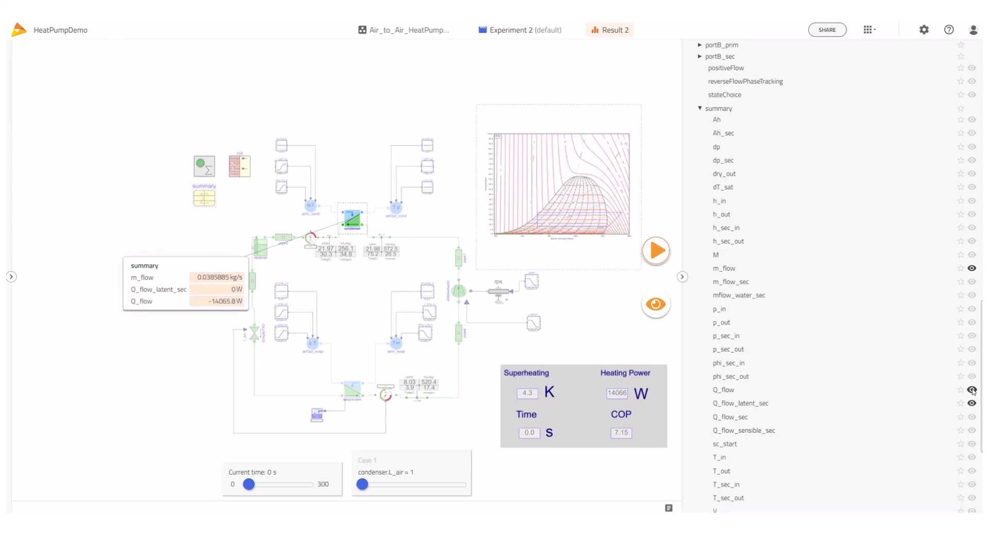
# Add T_in and T_out to the label, move it above the condenser, and plot Q_flow_sec
pyautogui.scroll(-1, 972, 410)
pyautogui.scroll(-1, 972, 412)
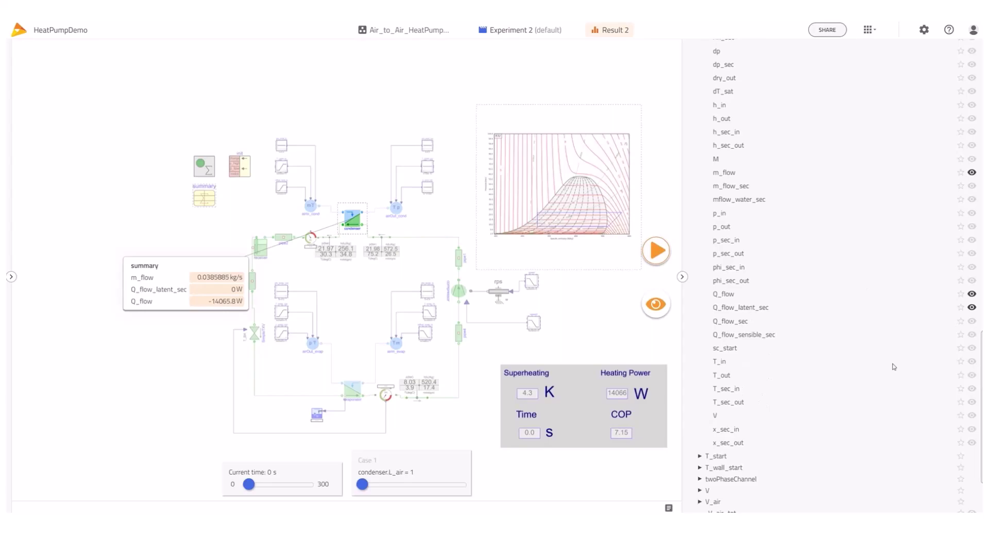
pyautogui.click(972, 362)
pyautogui.click(972, 375)
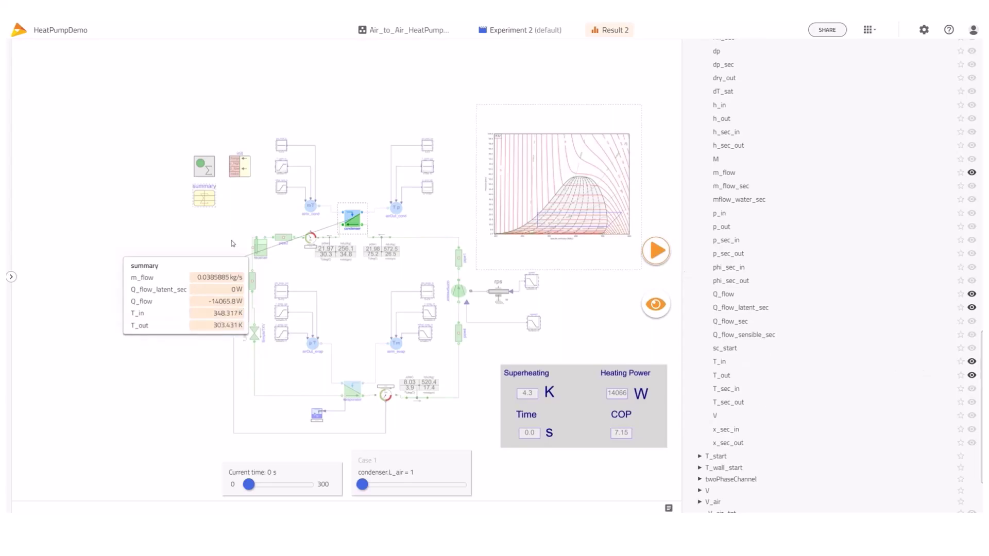
pyautogui.moveTo(210, 240); pyautogui.dragTo(358, 78)
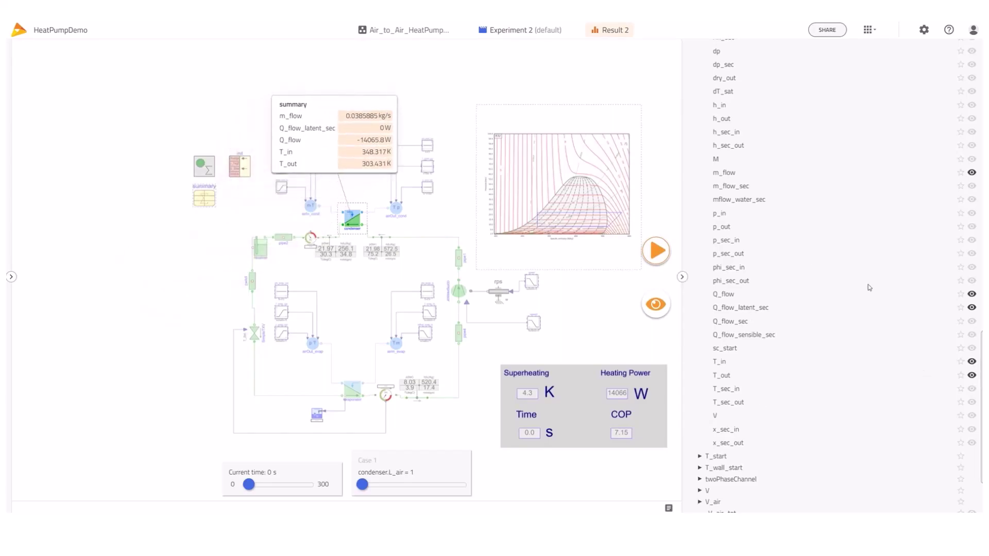
pyautogui.moveTo(733, 321); pyautogui.dragTo(139, 227)
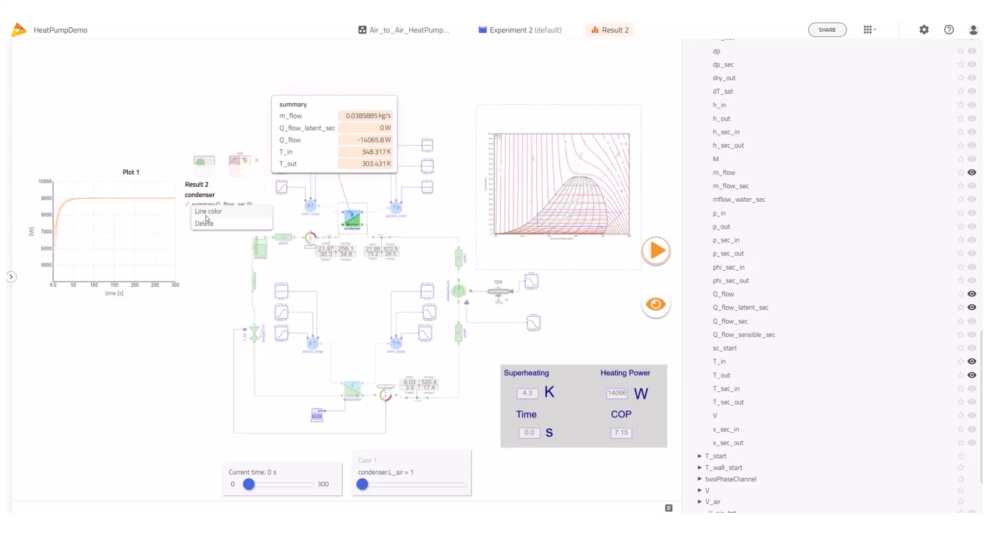
# Colour each Q_flow_sec case differently, zoom Plot 1 onto steady state, and move it lower left
pyautogui.click(211, 216)
pyautogui.click(349, 303)
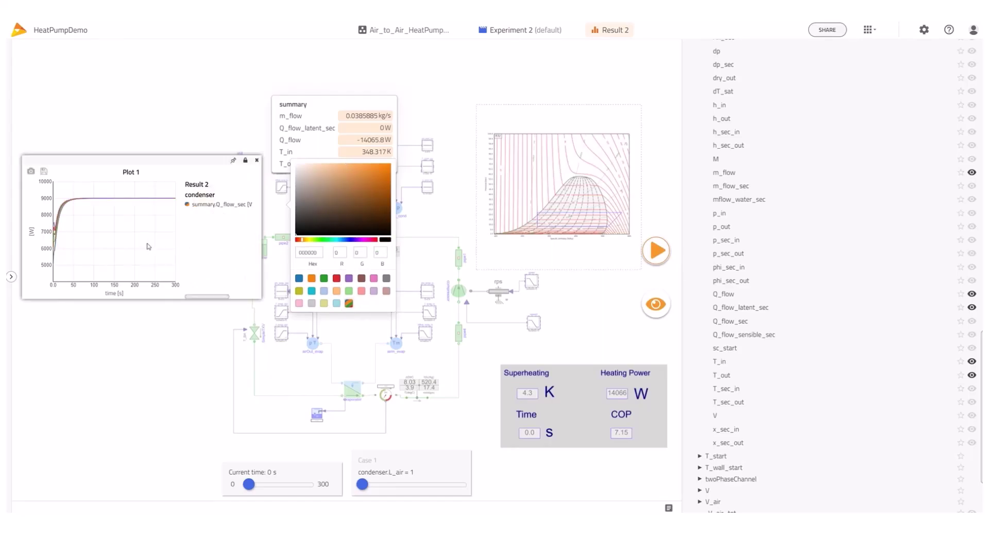
pyautogui.moveTo(57, 191); pyautogui.dragTo(170, 212)
pyautogui.moveTo(70, 205); pyautogui.dragTo(175, 233)
pyautogui.moveTo(82, 224); pyautogui.dragTo(177, 266)
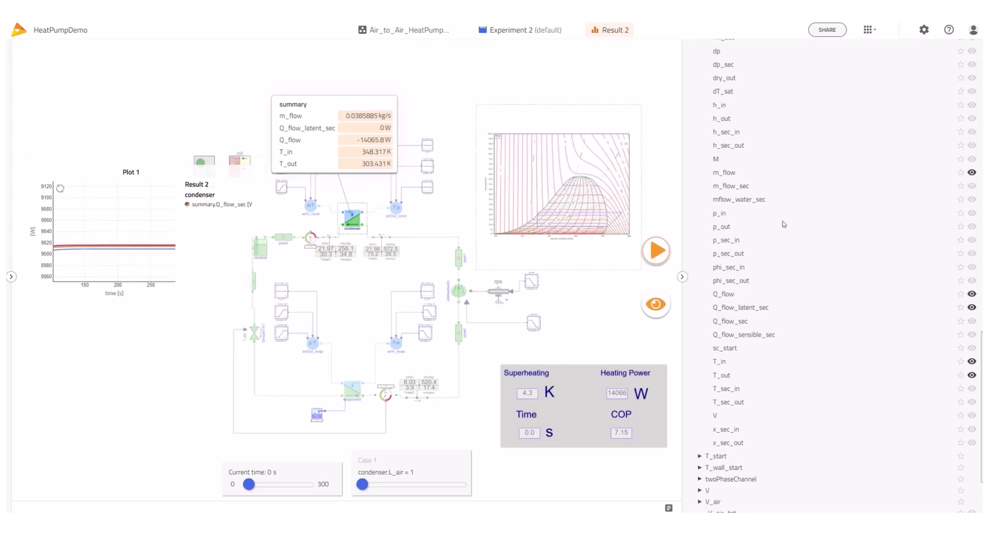
pyautogui.moveTo(195, 159); pyautogui.dragTo(211, 232)
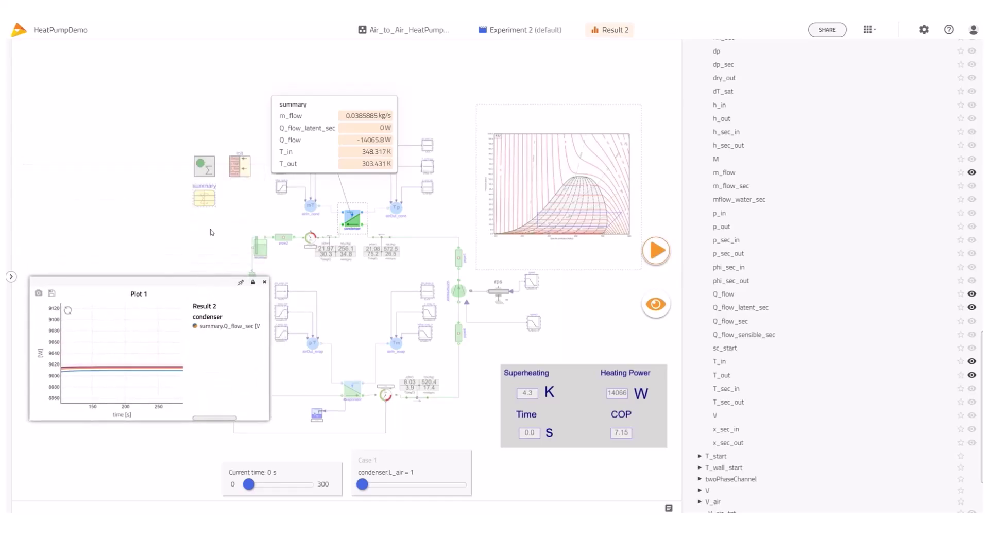
# Plot the summary COP in a new Plot 2 and close the condenser value label
pyautogui.click(204, 197)
pyautogui.click(694, 258)
pyautogui.moveTo(713, 273); pyautogui.dragTo(111, 175)
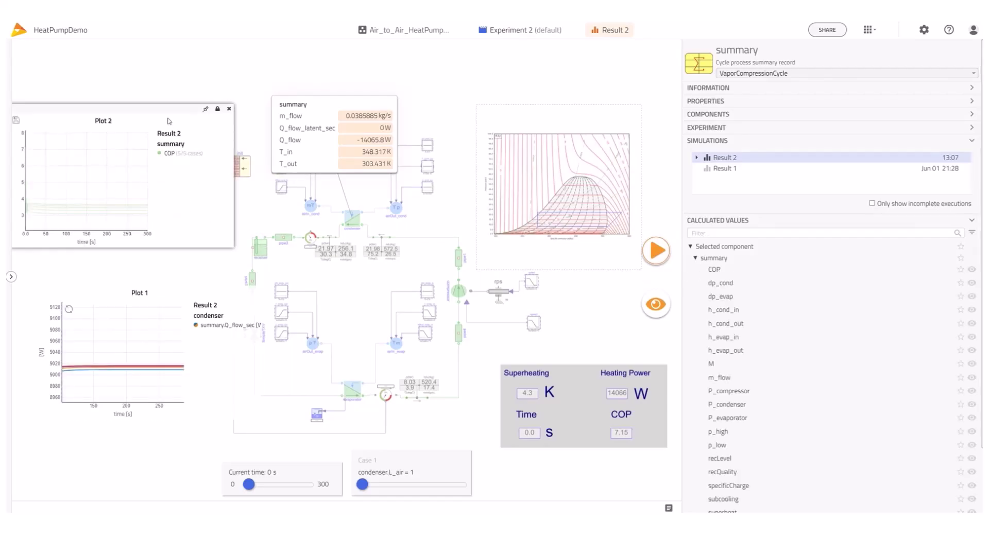
pyautogui.moveTo(168, 121); pyautogui.dragTo(208, 124)
pyautogui.click(396, 97)
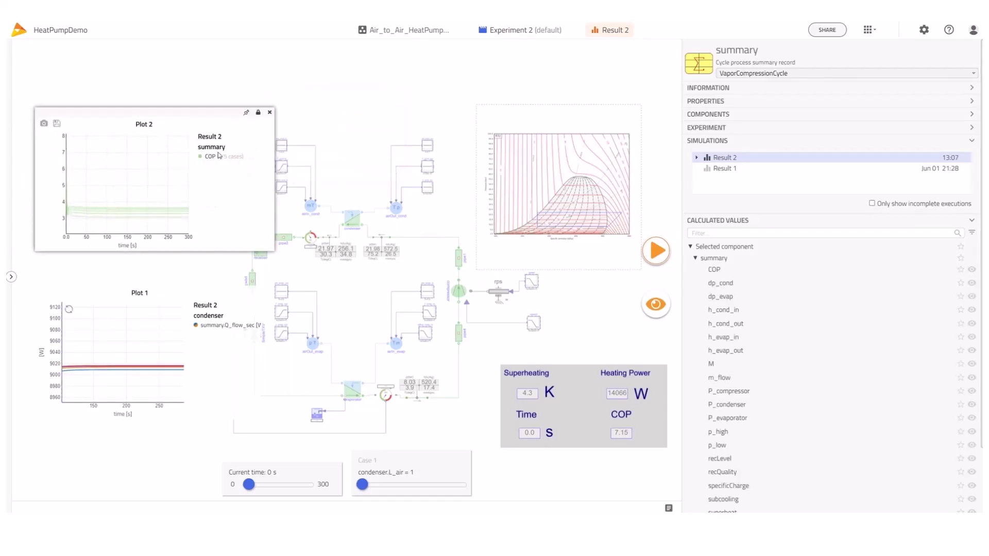
# Give each COP case its own colour, then enlarge, reposition and zoom Plot 2
pyautogui.rightClick(202, 156)
pyautogui.click(229, 164)
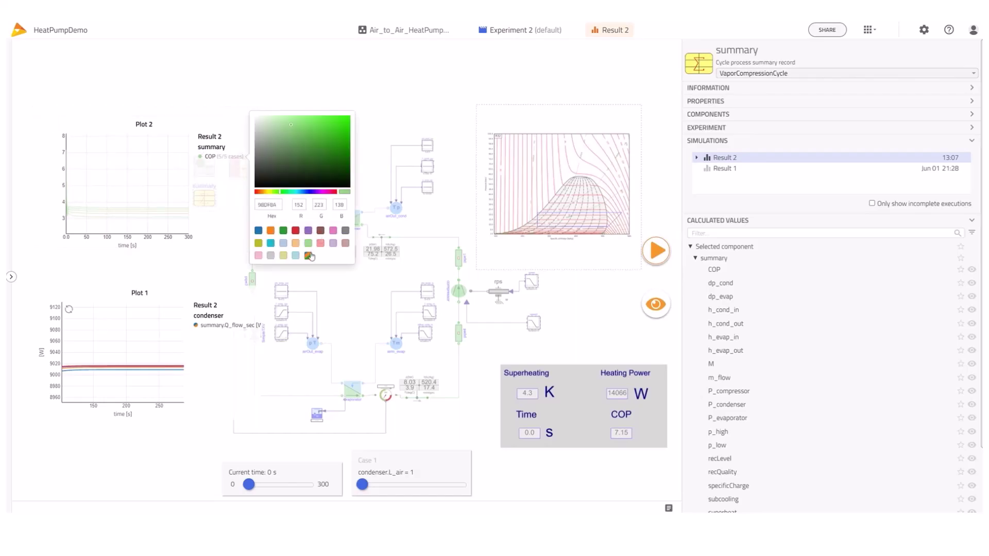
pyautogui.click(309, 256)
pyautogui.click(218, 236)
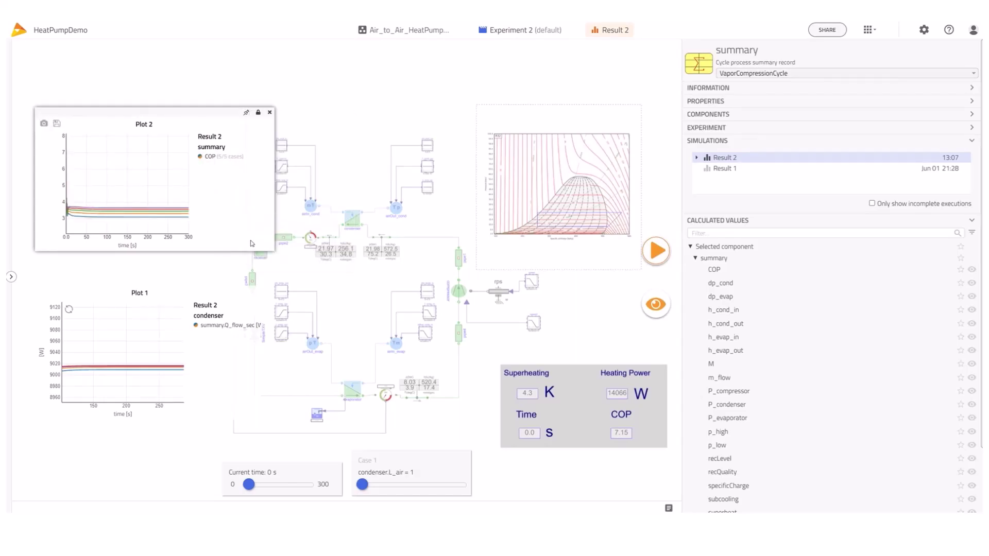
pyautogui.moveTo(274, 251); pyautogui.dragTo(292, 278)
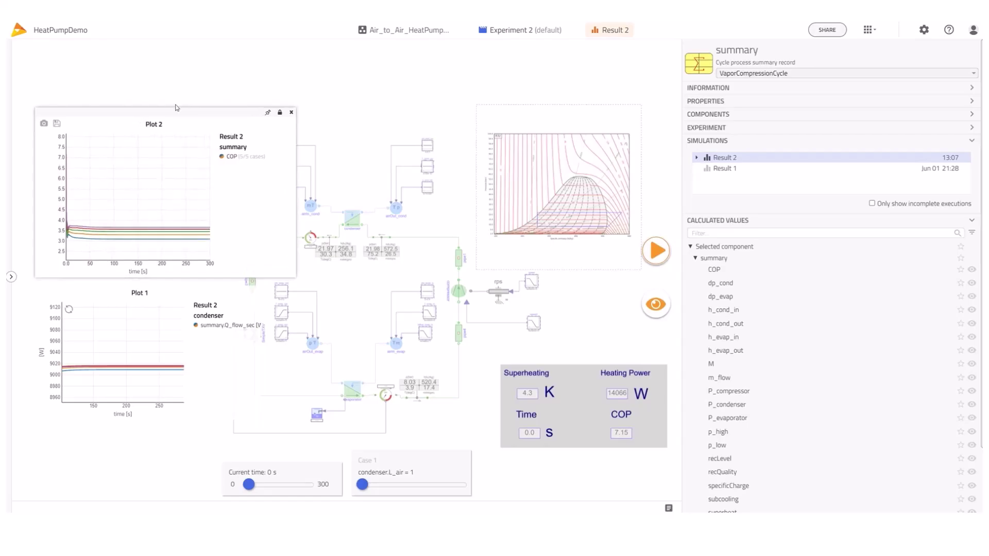
pyautogui.moveTo(176, 110); pyautogui.dragTo(192, 78)
pyautogui.moveTo(85, 180)
pyautogui.mouseDown()
pyautogui.moveTo(134, 210)
pyautogui.moveTo(218, 212)
pyautogui.moveTo(224, 220)
pyautogui.mouseUp()
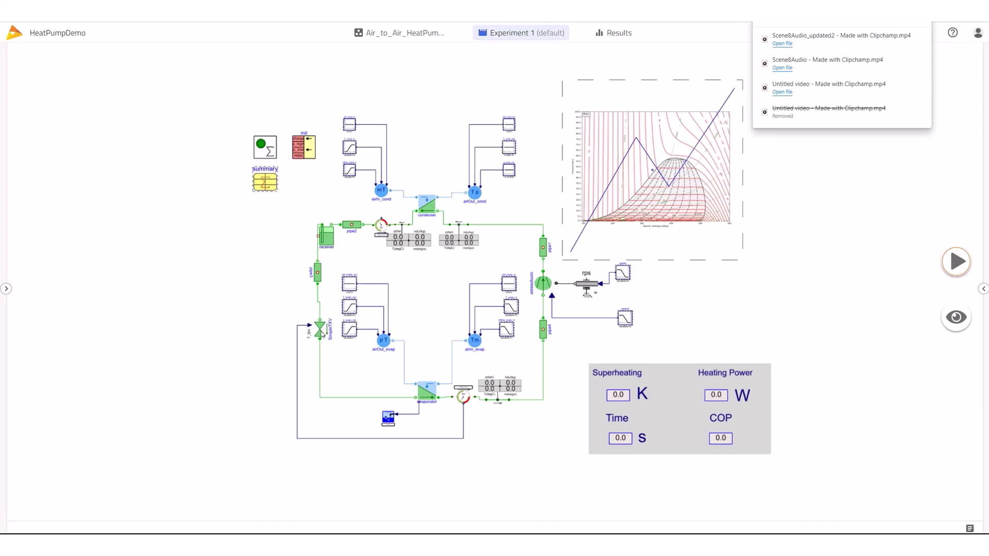
# Select the SimpleTXV expansion valve in the diagram to show its information and properties
pyautogui.moveTo(322, 334)
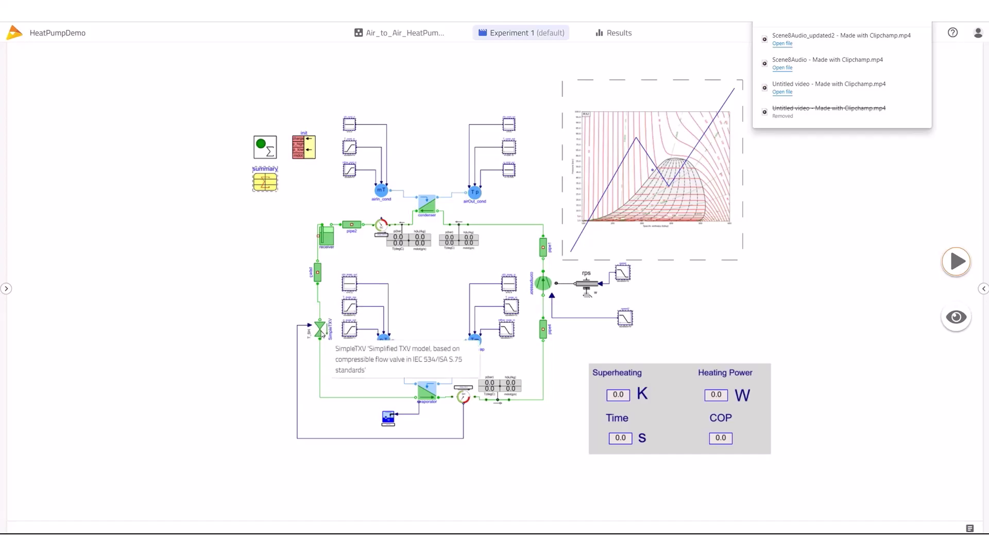
pyautogui.click(321, 333)
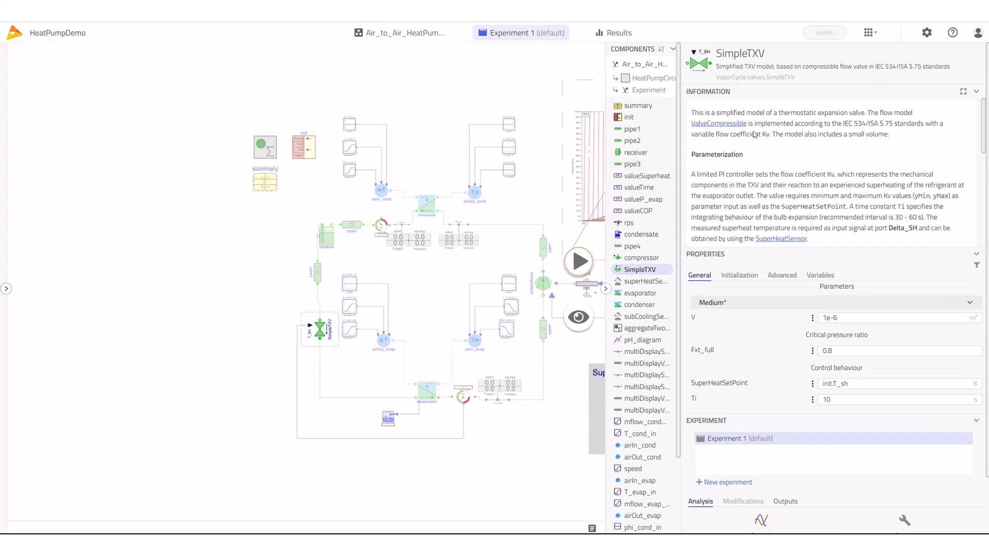
# Check the valve's SuperHeatSetPoint init.T_sh and advanced Simplified TXV values k, yMax and yMin
pyautogui.scroll(-3, 778, 138)
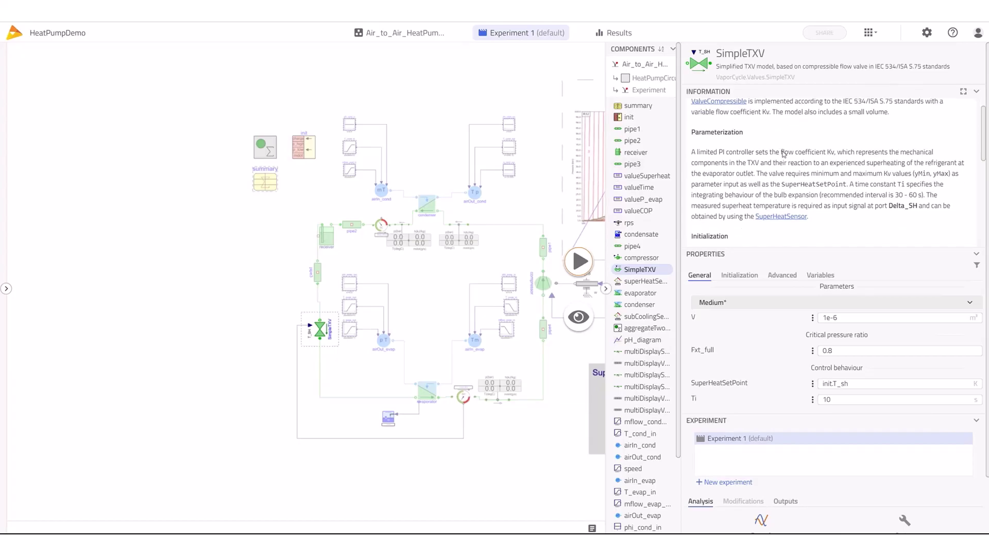
pyautogui.scroll(-3, 805, 185)
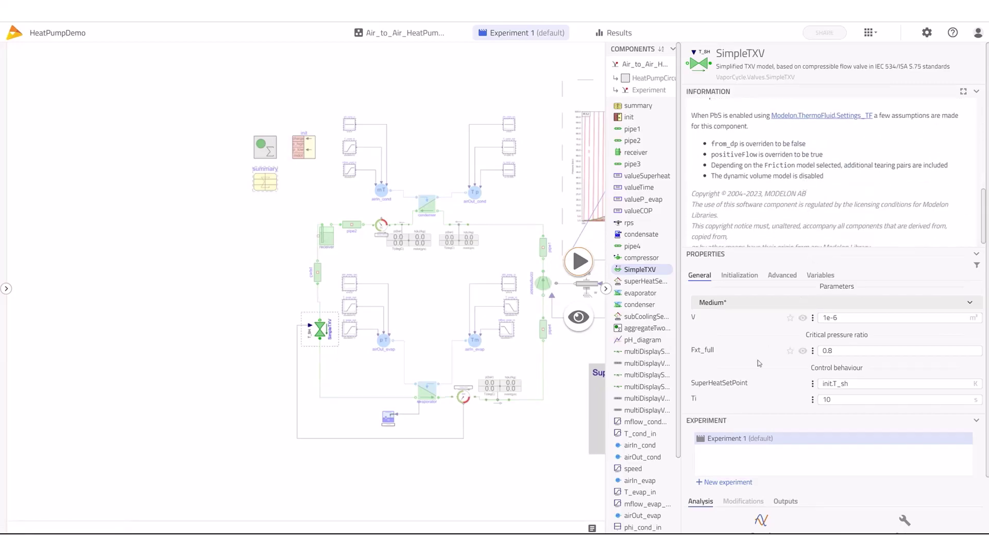
pyautogui.doubleClick(823, 383)
pyautogui.click(786, 277)
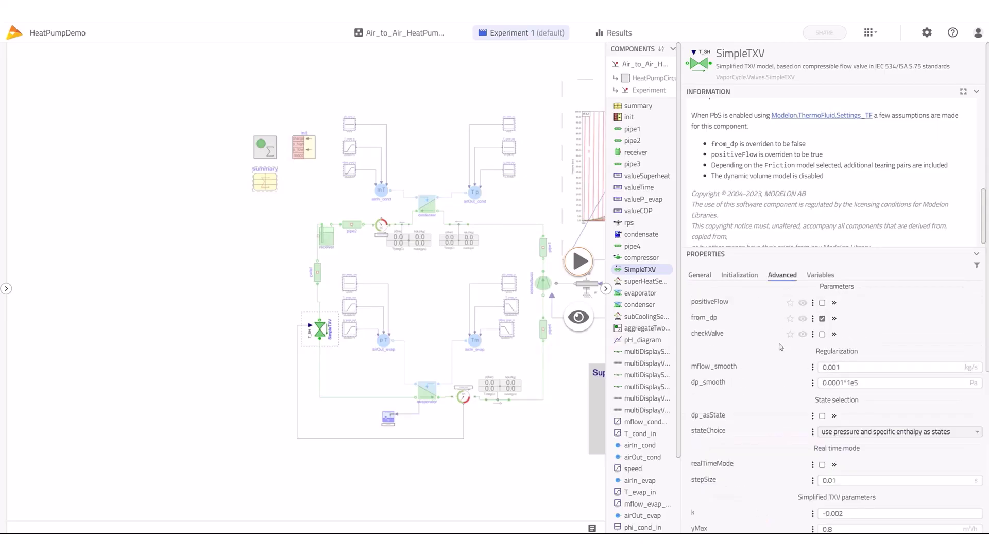
pyautogui.scroll(-3, 779, 376)
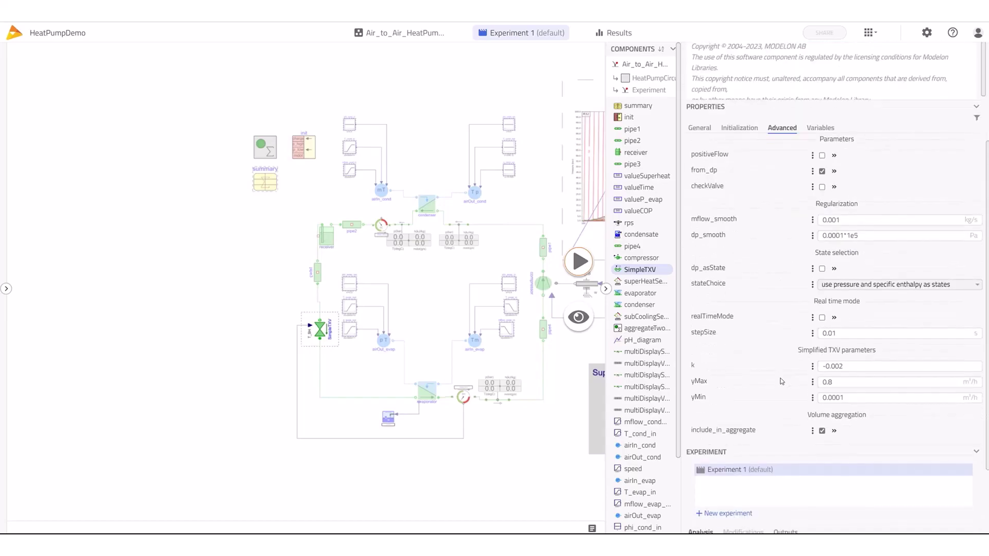
pyautogui.doubleClick(833, 395)
pyautogui.doubleClick(830, 381)
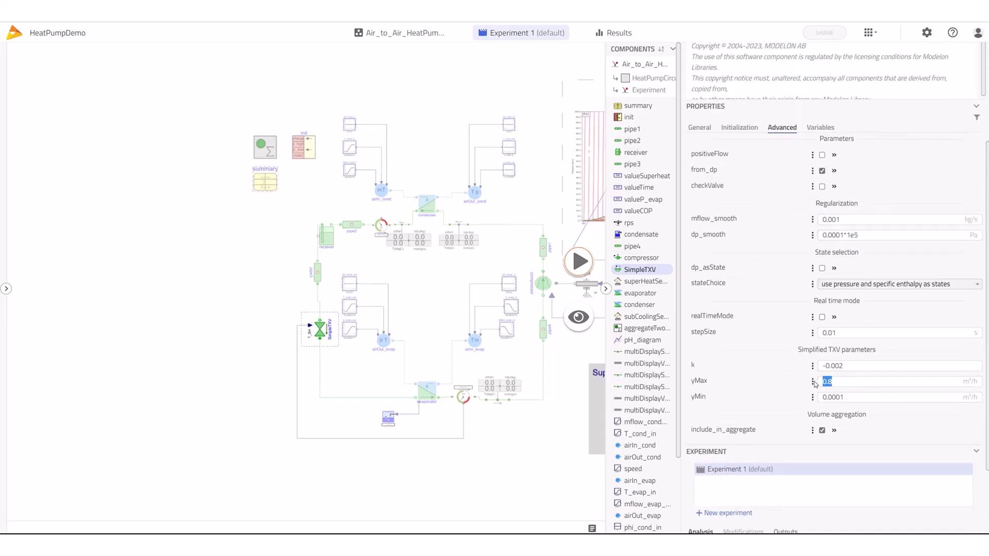
pyautogui.moveTo(845, 365); pyautogui.dragTo(814, 367)
pyautogui.click(857, 383)
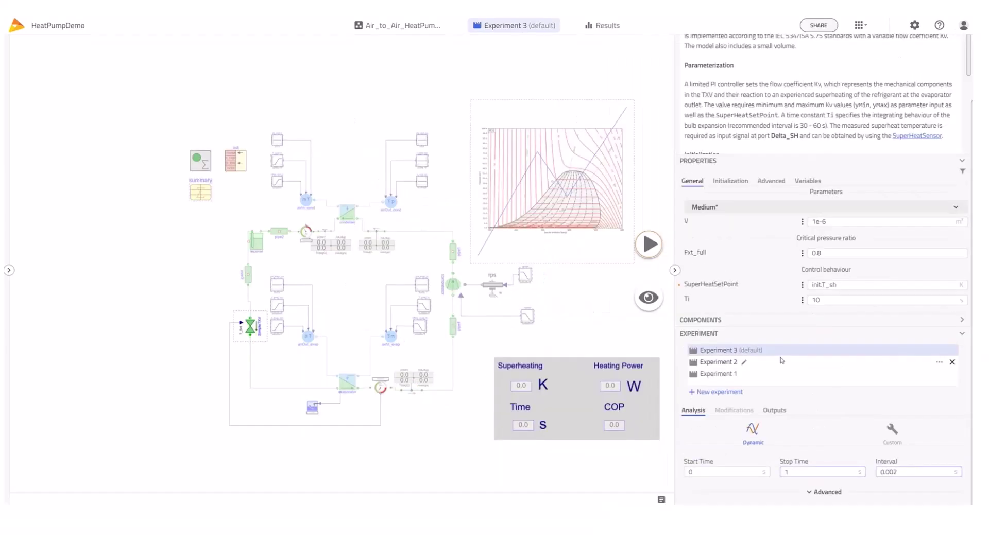
# Rename Experiment 3 to SuperHeat and set the valve's SuperHeatSetPoint to range(5,15,3)
pyautogui.click(768, 350)
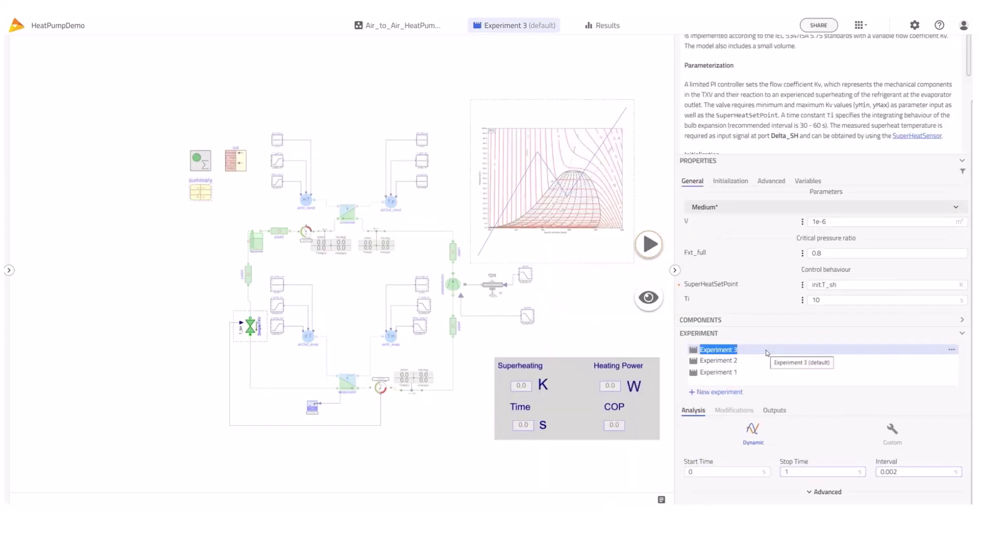
pyautogui.write('SuperHea')
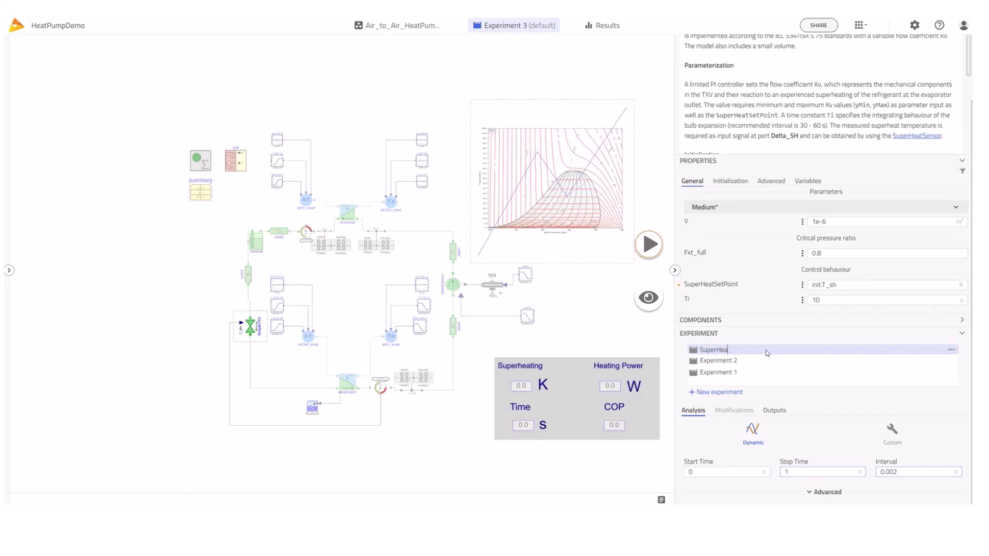
pyautogui.write('t')
pyautogui.tripleClick(839, 285)
pyautogui.write('range(5,15')
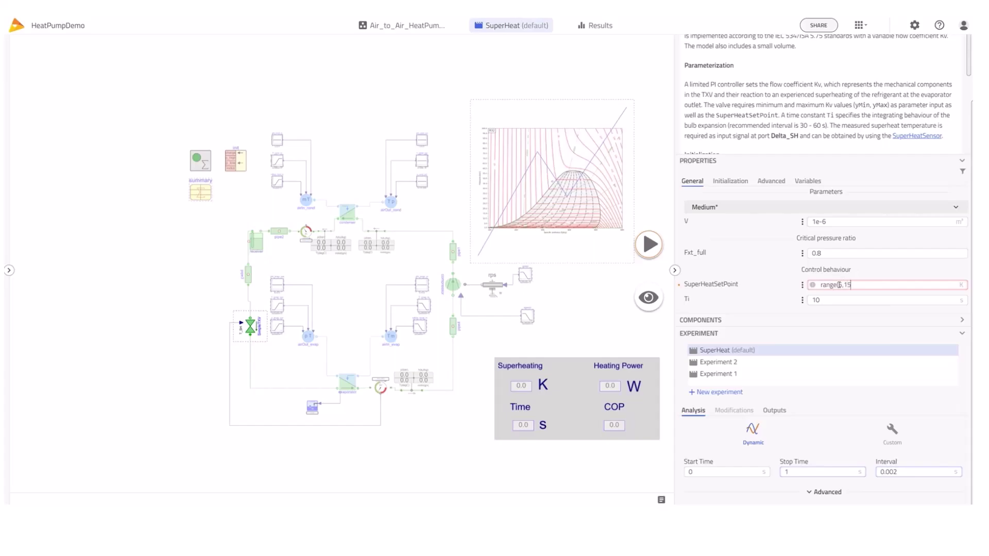
pyautogui.write(',3)')
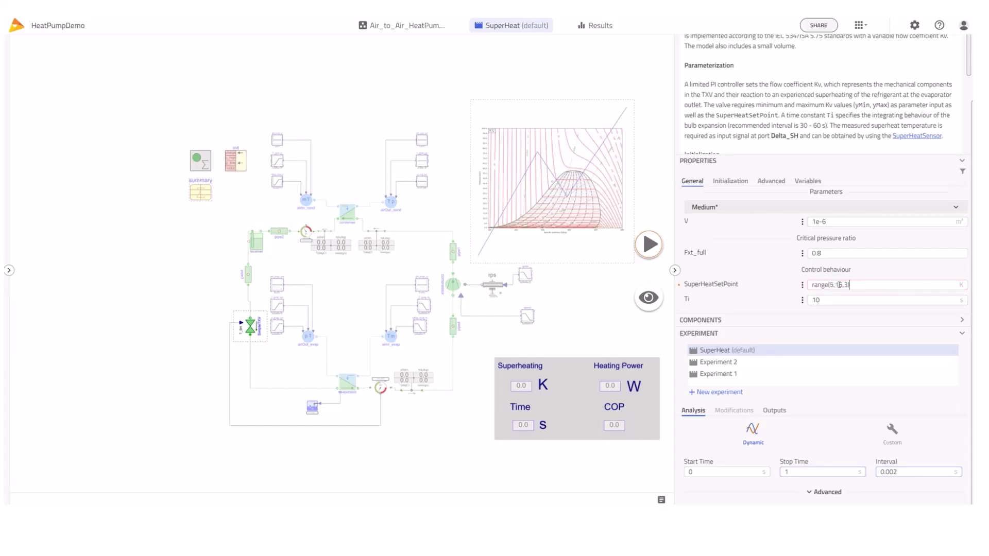
pyautogui.click(662, 263)
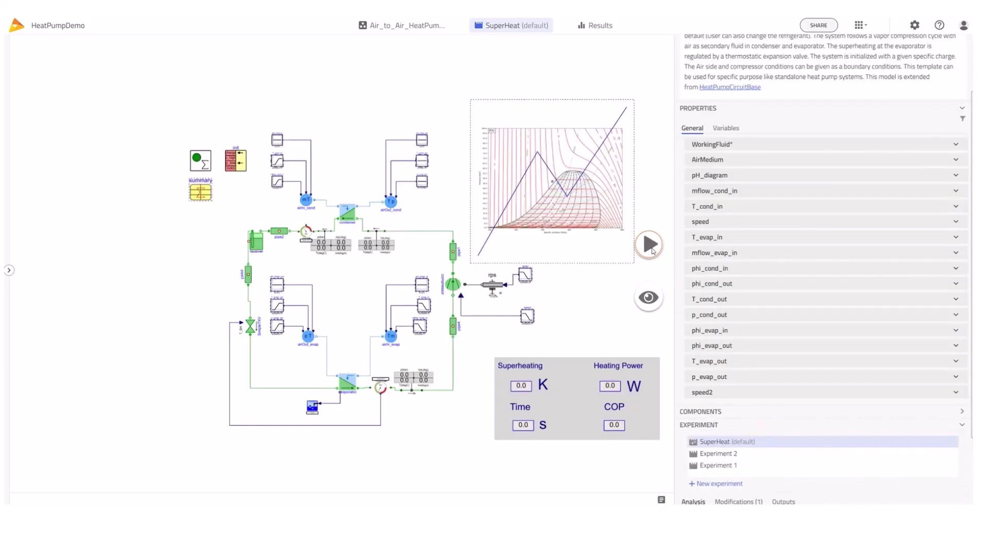
# Run the SuperHeat sweep, step through the 10 K and 15 K cases to 300 s, and select summary
pyautogui.click(651, 248)
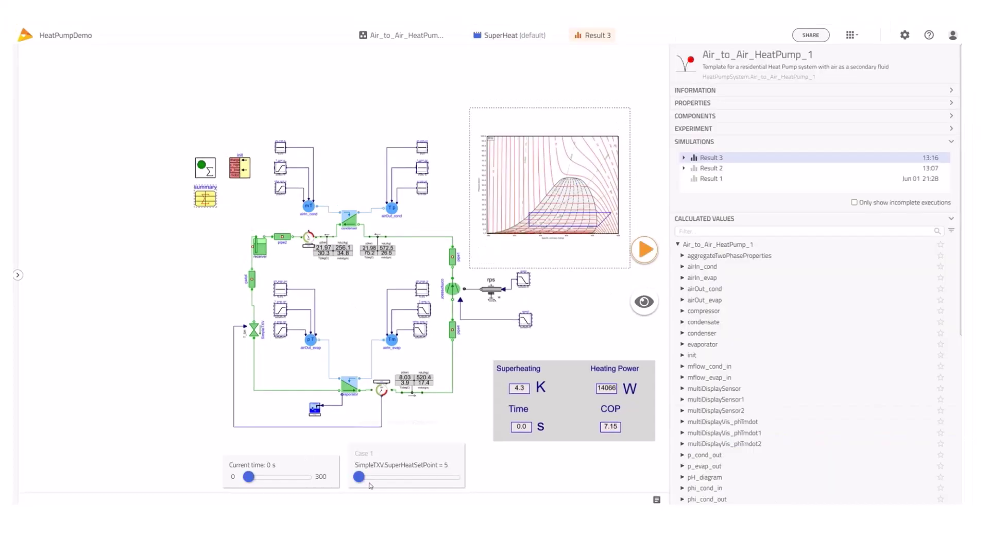
pyautogui.moveTo(358, 477); pyautogui.dragTo(388, 485)
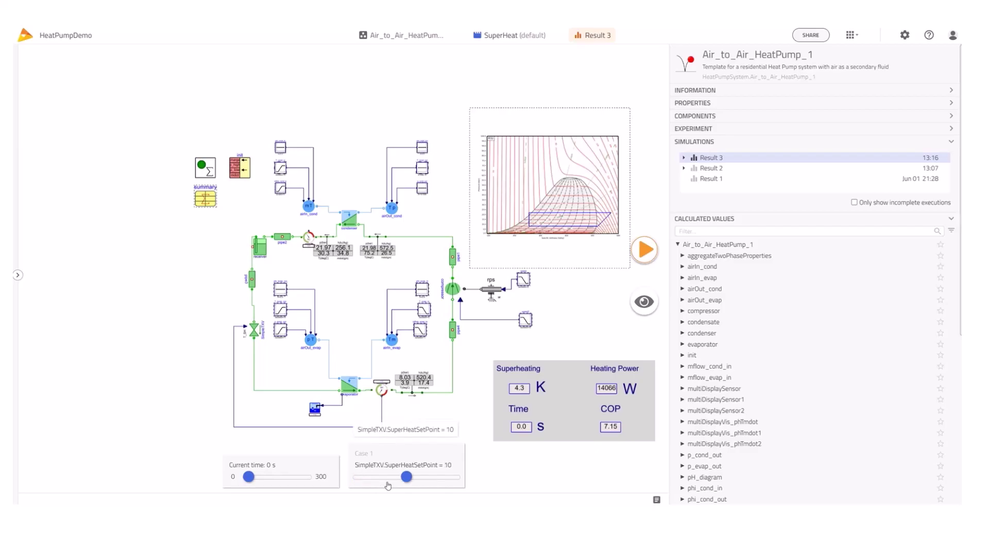
pyautogui.moveTo(248, 477); pyautogui.dragTo(317, 488)
pyautogui.moveTo(409, 478); pyautogui.dragTo(455, 480)
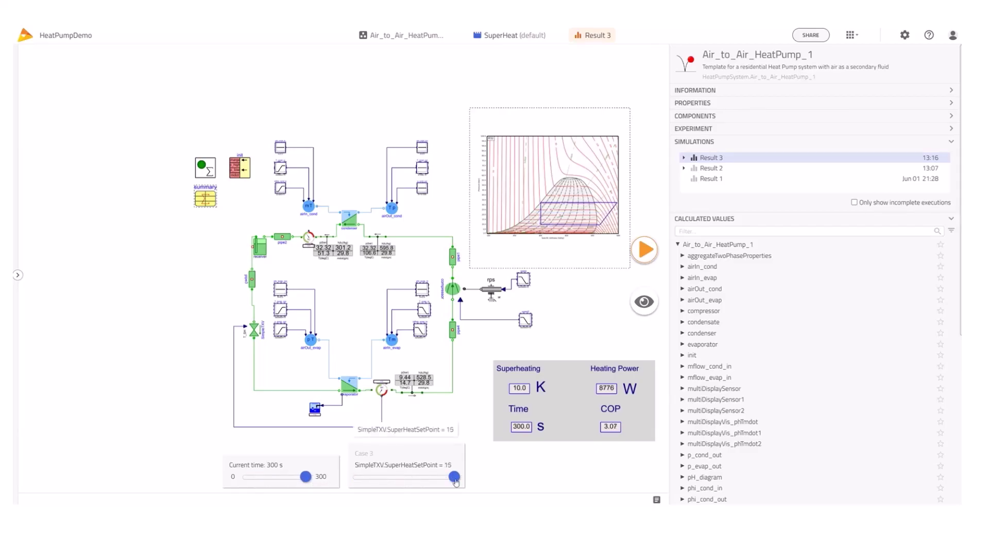
pyautogui.click(206, 198)
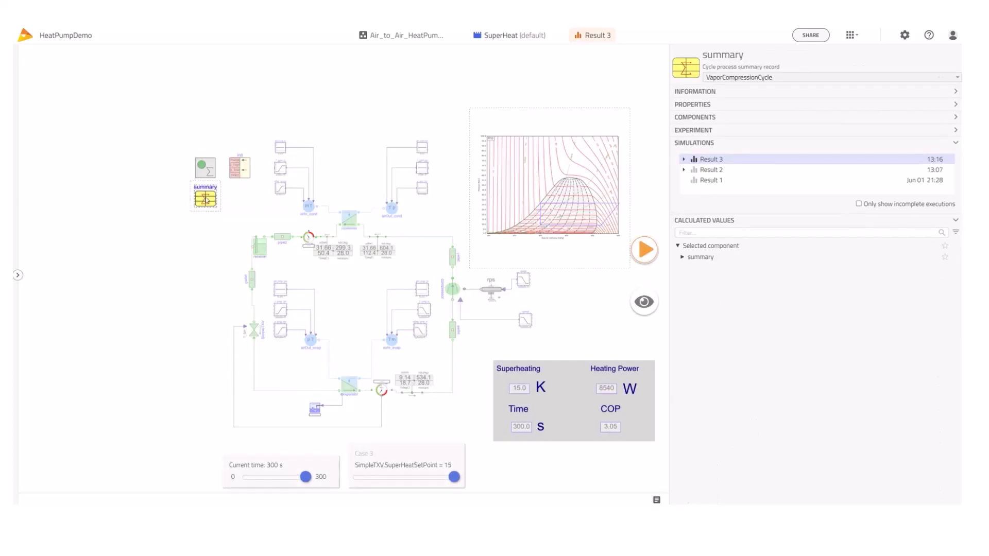
# Plot summary COP in Plot 3, colour each superheat case, and zoom to COP 2.8–3.4
pyautogui.click(683, 257)
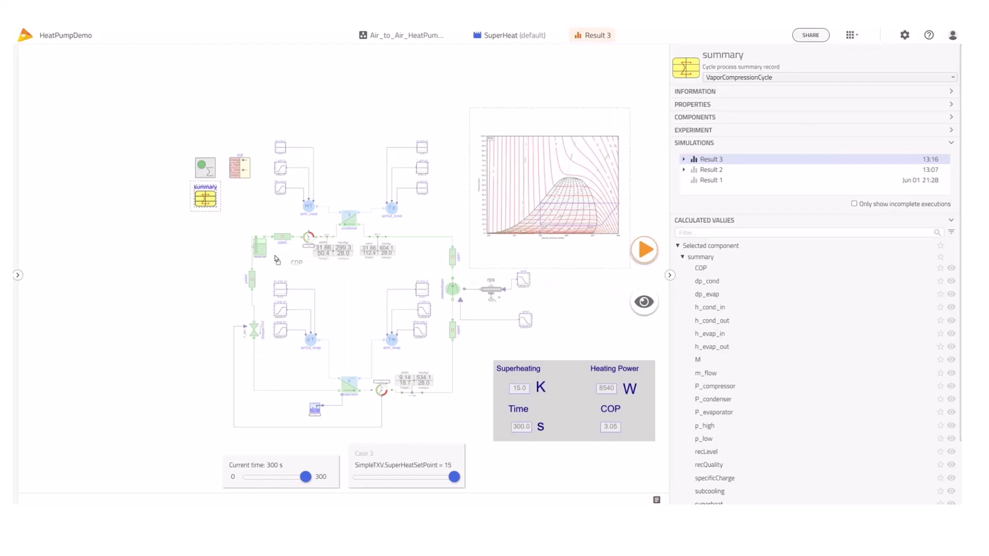
pyautogui.moveTo(127, 215); pyautogui.dragTo(129, 215)
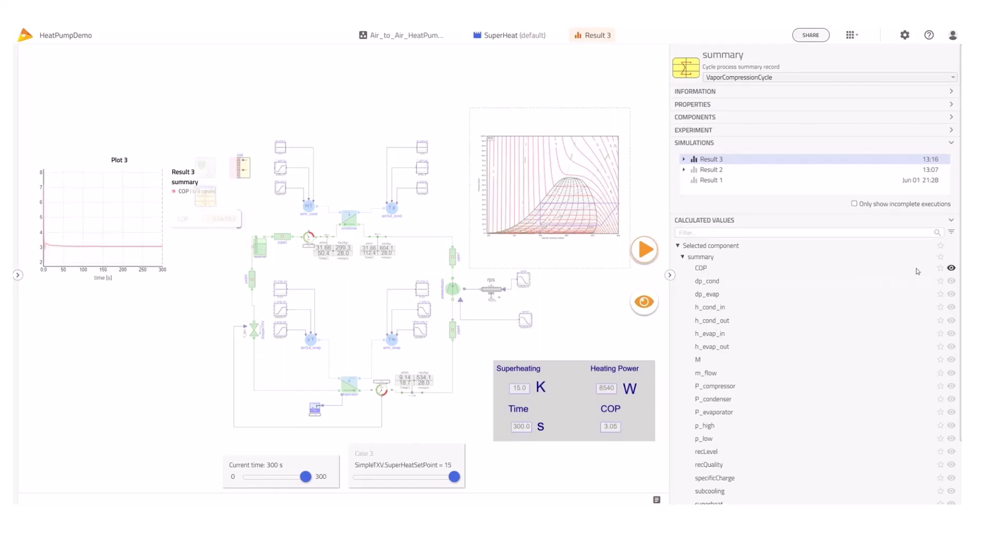
pyautogui.moveTo(175, 148); pyautogui.dragTo(203, 247)
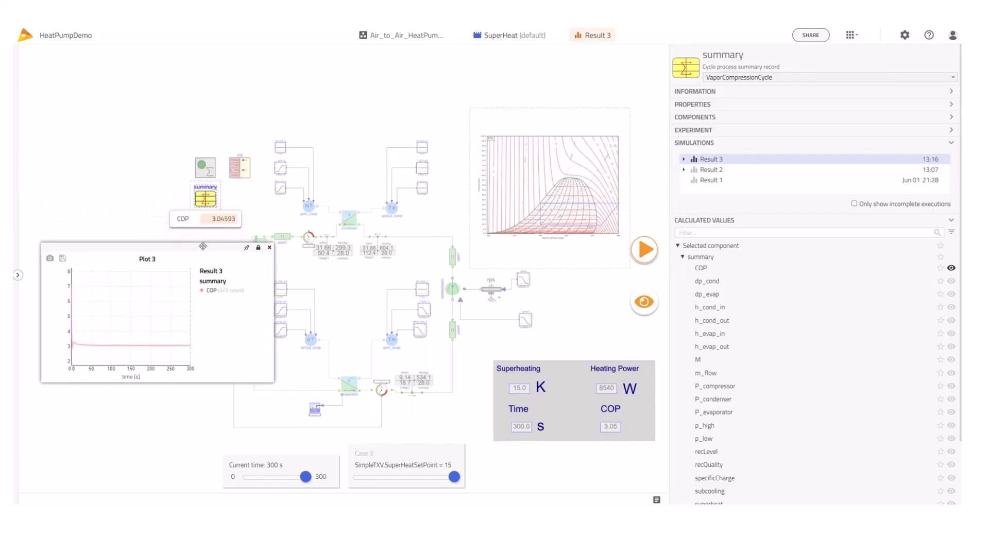
pyautogui.rightClick(206, 290)
pyautogui.click(222, 298)
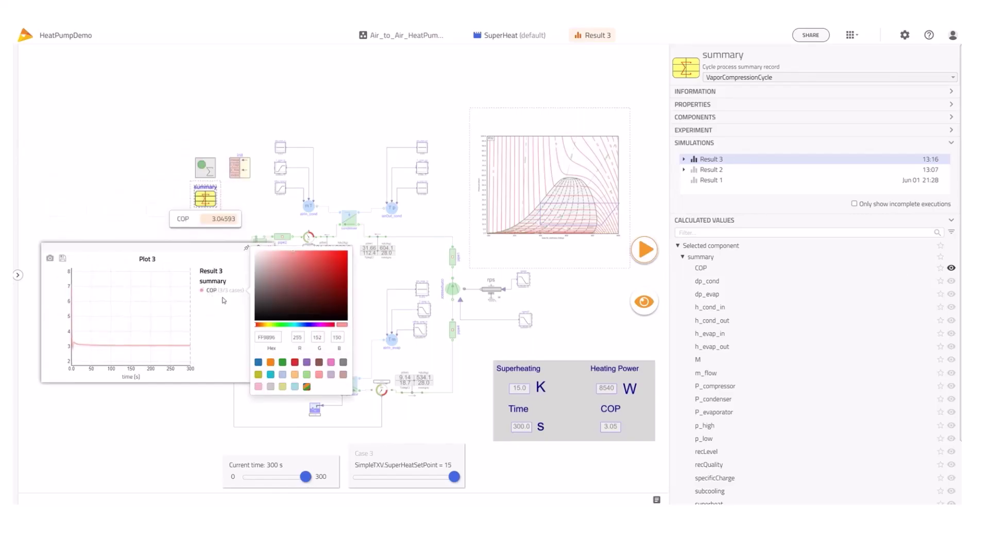
pyautogui.click(307, 386)
pyautogui.click(149, 323)
pyautogui.moveTo(82, 331); pyautogui.dragTo(185, 359)
pyautogui.moveTo(97, 306); pyautogui.dragTo(183, 350)
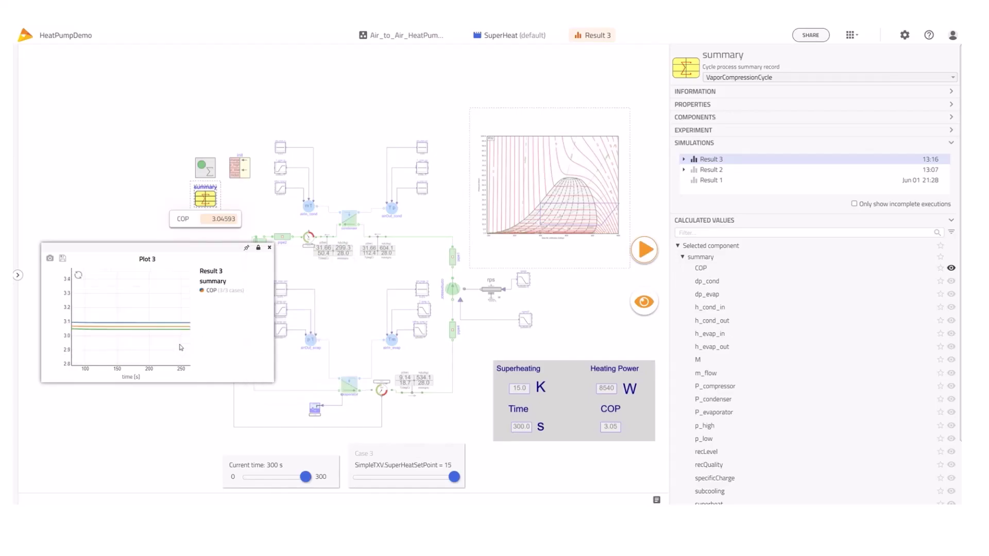
pyautogui.moveTo(168, 247); pyautogui.dragTo(170, 180)
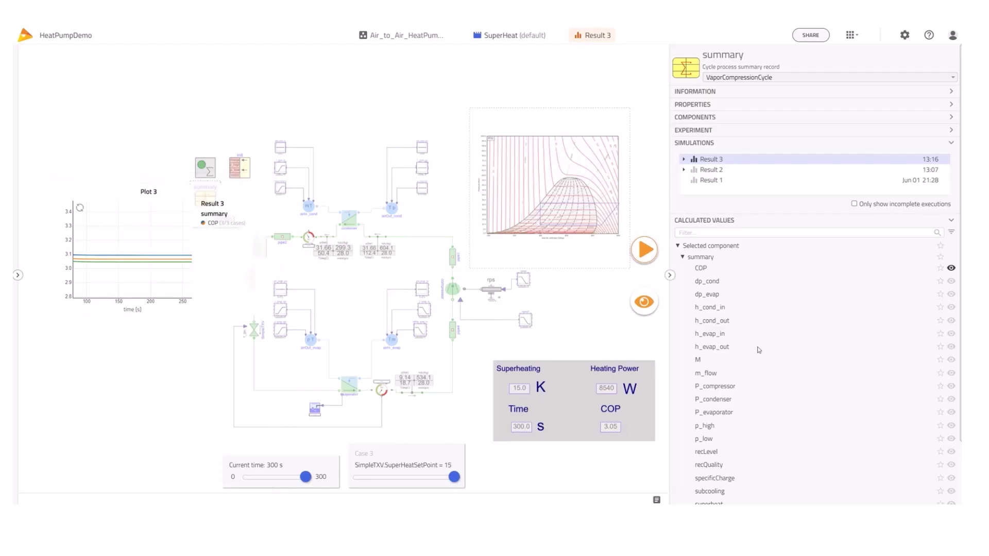
# Plot m_flow in a new Plot 4 with per-case colours, then return to the model
pyautogui.moveTo(705, 373); pyautogui.dragTo(124, 359)
pyautogui.moveTo(135, 301); pyautogui.dragTo(162, 309)
pyautogui.click(205, 352)
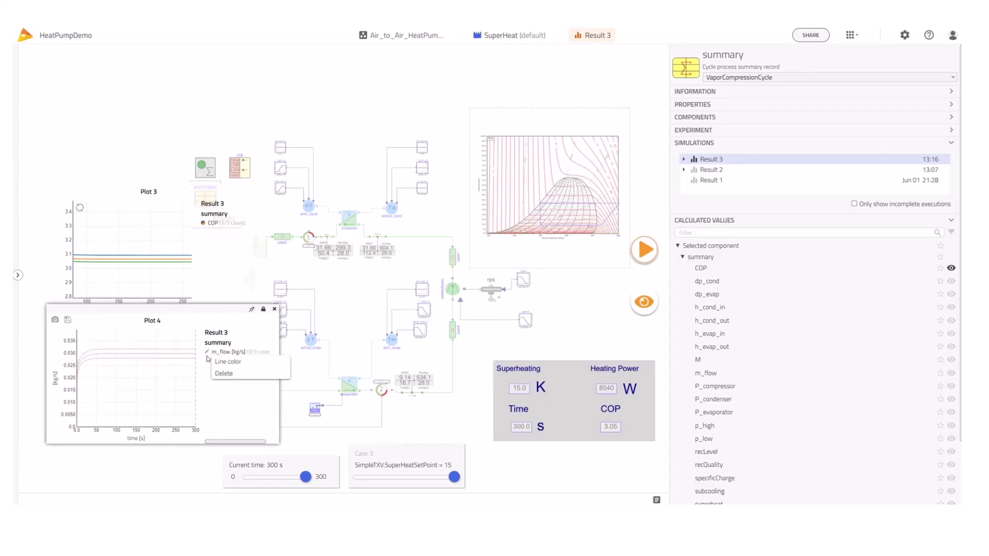
pyautogui.click(227, 370)
pyautogui.click(335, 448)
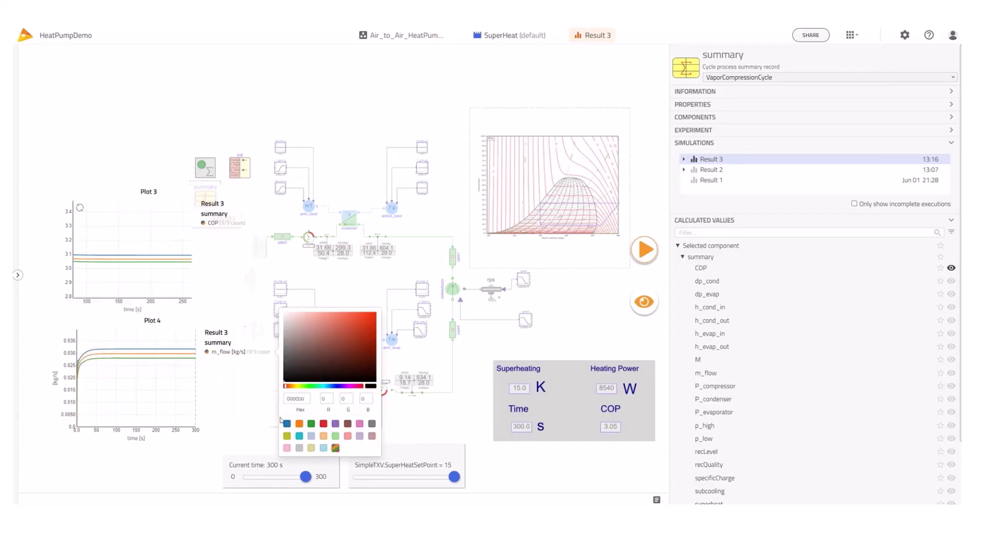
pyautogui.moveTo(141, 353)
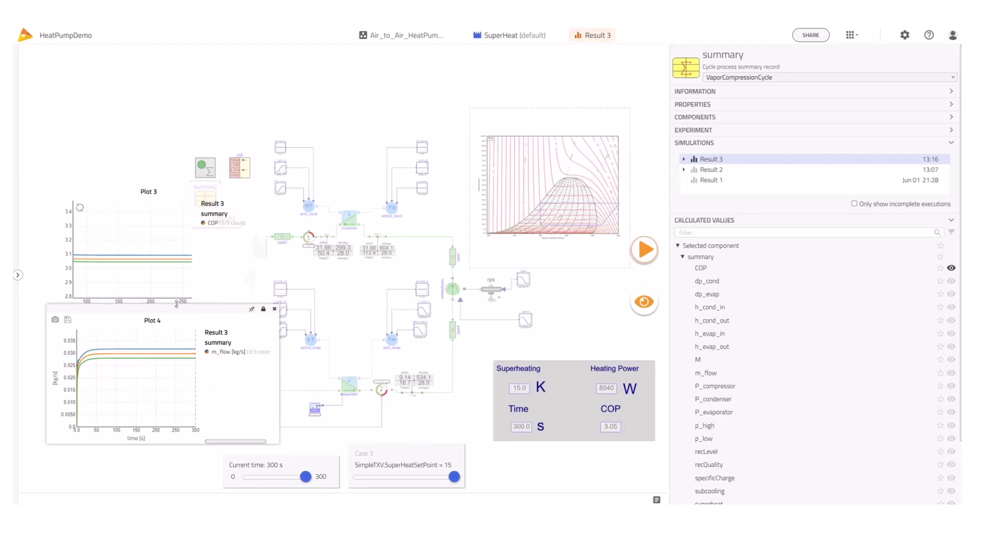
pyautogui.moveTo(173, 258)
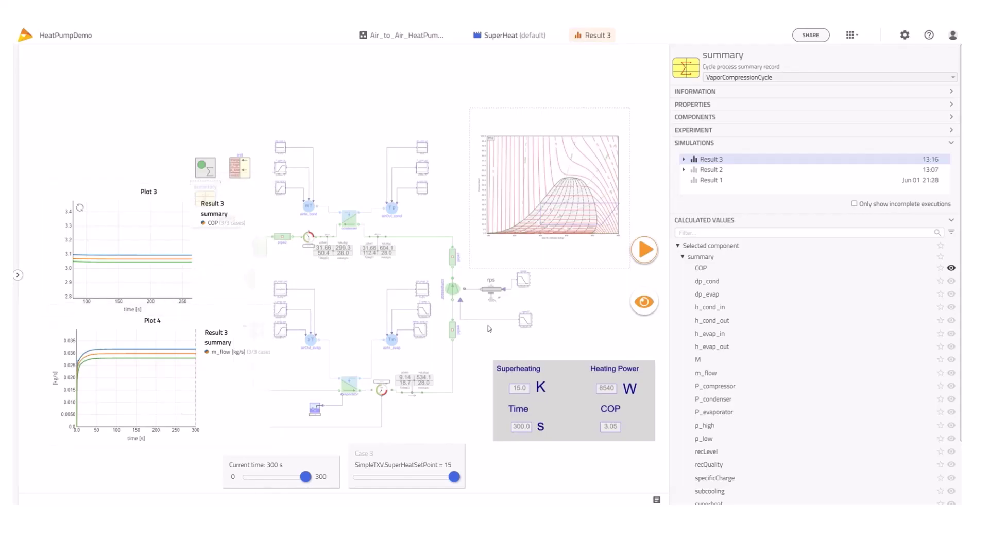
pyautogui.click(443, 339)
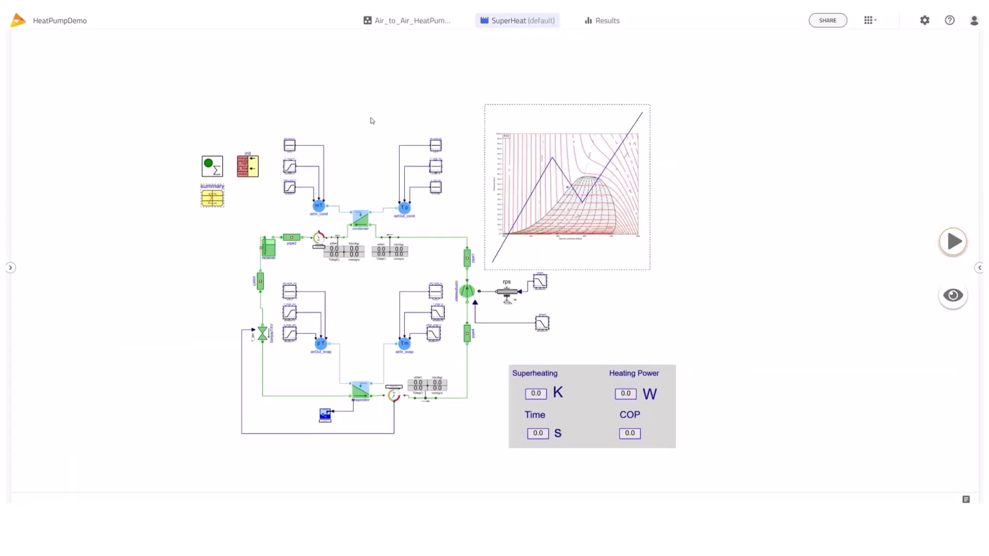
# Rename Experiment 3 to 'HeatLoad' and show the mflow_cond_in ramp's parameters
pyautogui.click(364, 219)
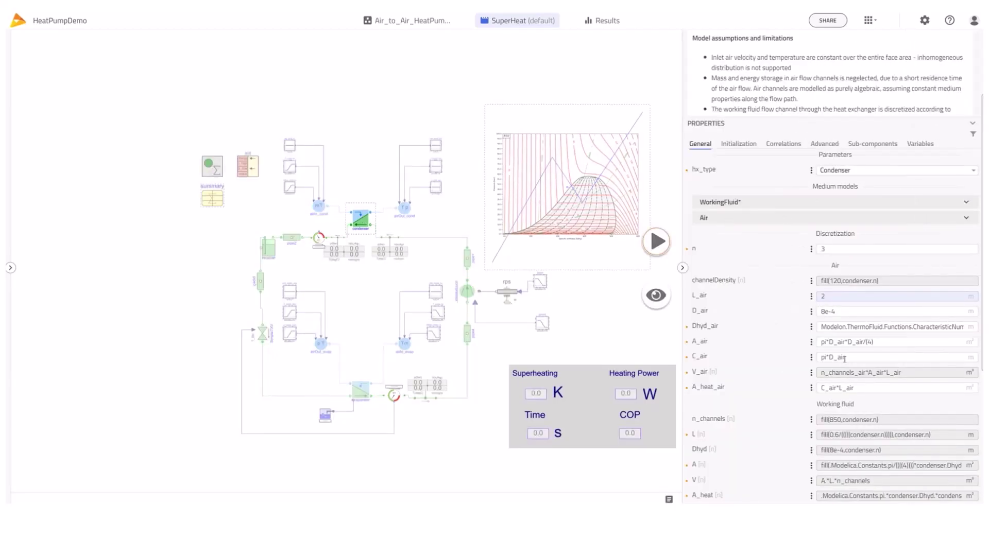
pyautogui.scroll(-5, 845, 362)
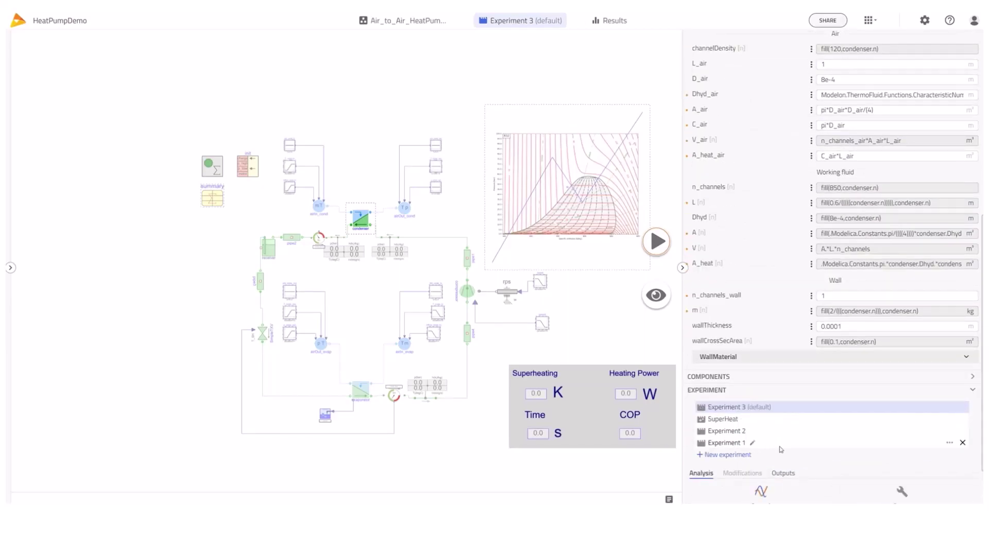
pyautogui.scroll(-2, 782, 453)
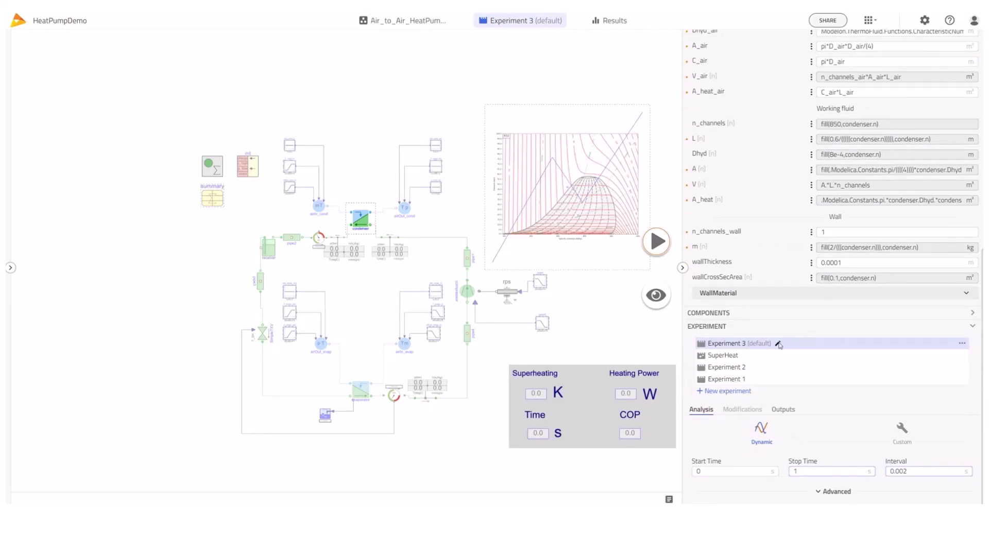
pyautogui.click(779, 344)
pyautogui.write('HeatLoad')
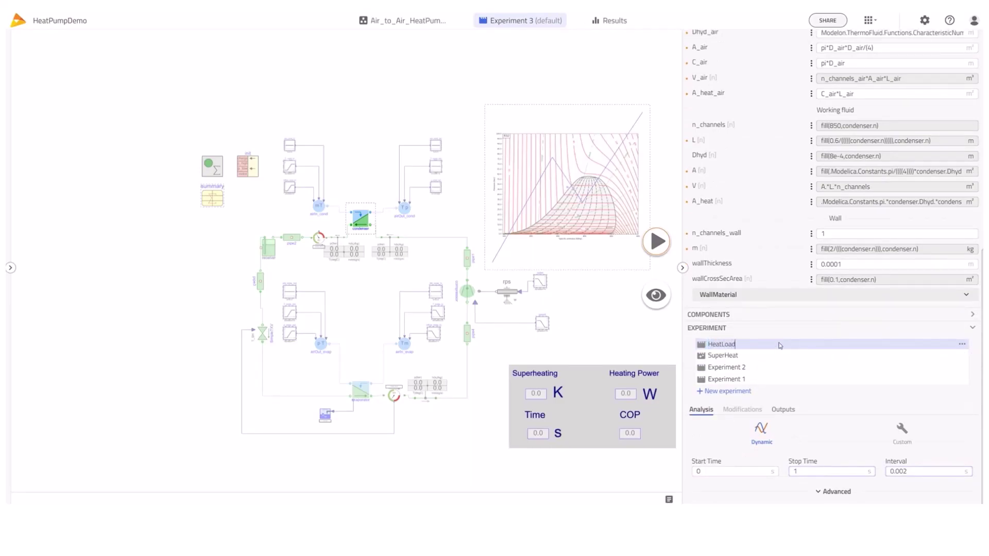
pyautogui.press('Return')
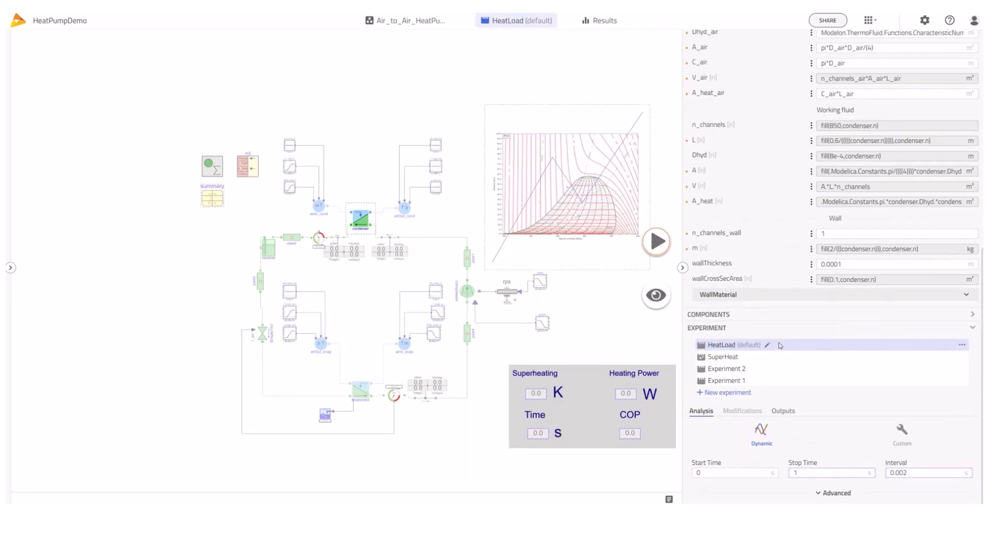
pyautogui.click(291, 191)
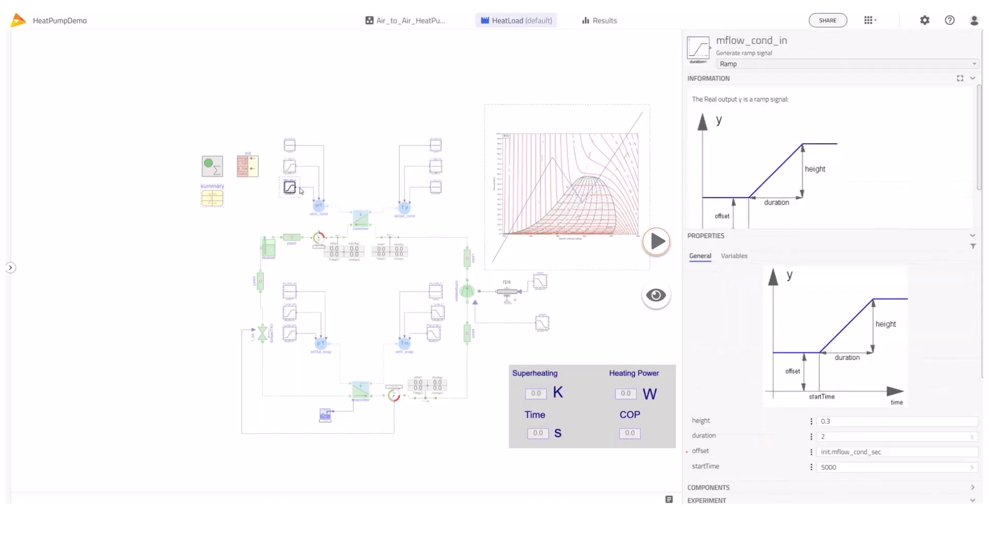
pyautogui.scroll(-1, 849, 420)
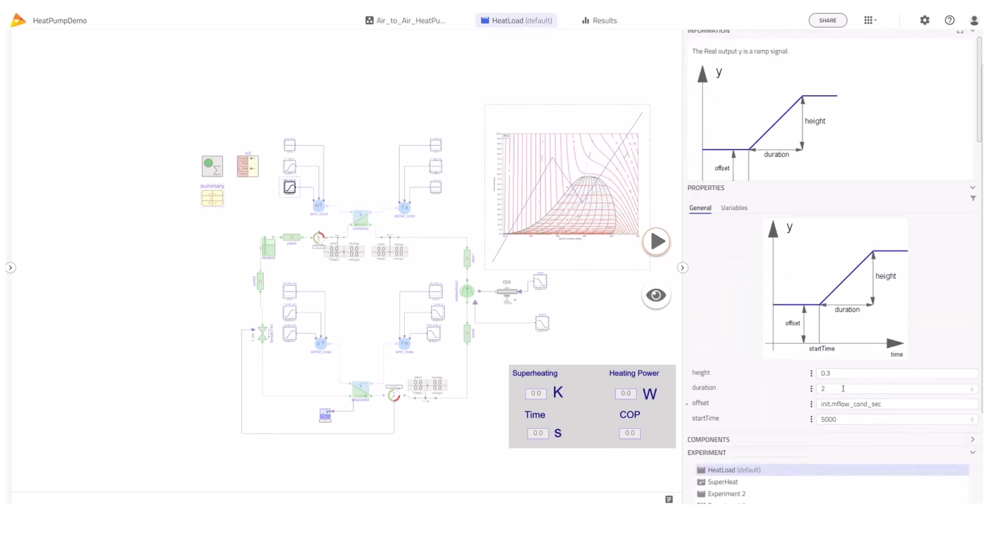
# Set the mflow_cond_in ramp to height -0.2, duration 300 and startTime 1800
pyautogui.moveTo(884, 404); pyautogui.dragTo(817, 404)
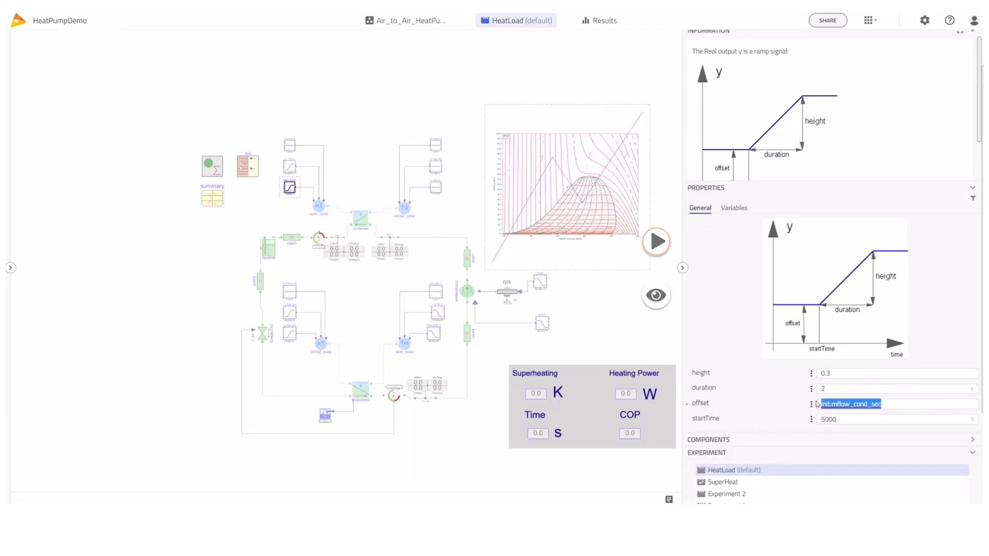
pyautogui.click(835, 373)
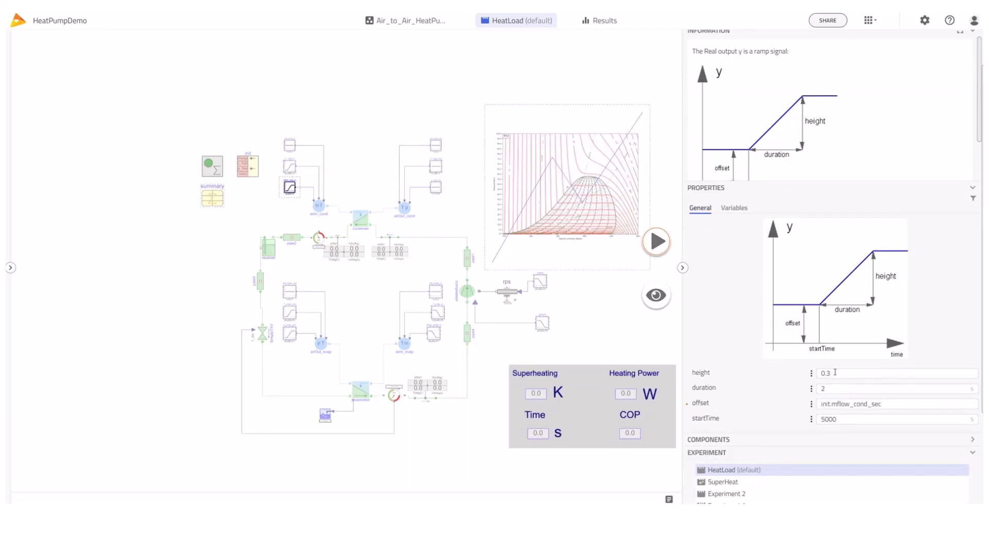
pyautogui.moveTo(835, 372); pyautogui.dragTo(802, 376)
pyautogui.write('-0.2')
pyautogui.press('Tab')
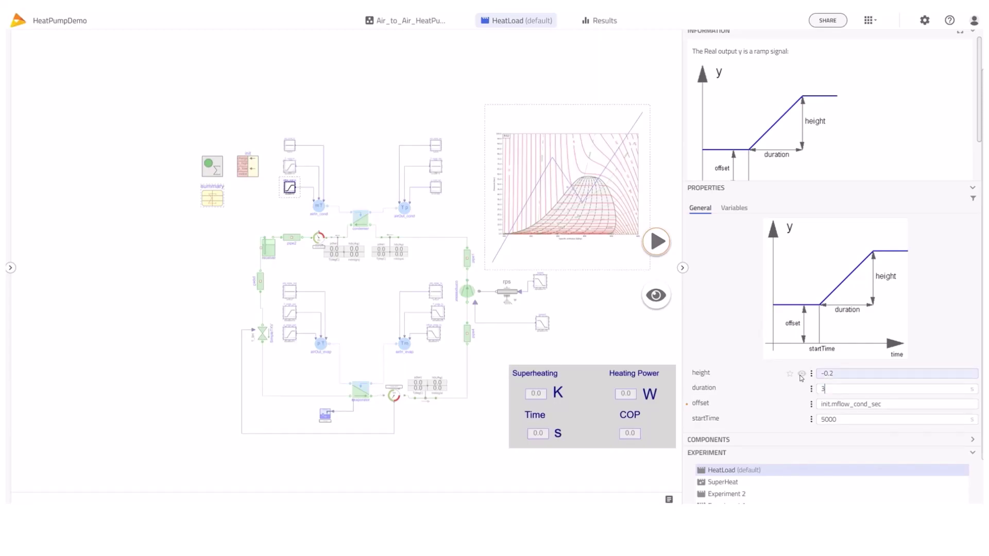
pyautogui.press('Tab')
pyautogui.press('Tab')
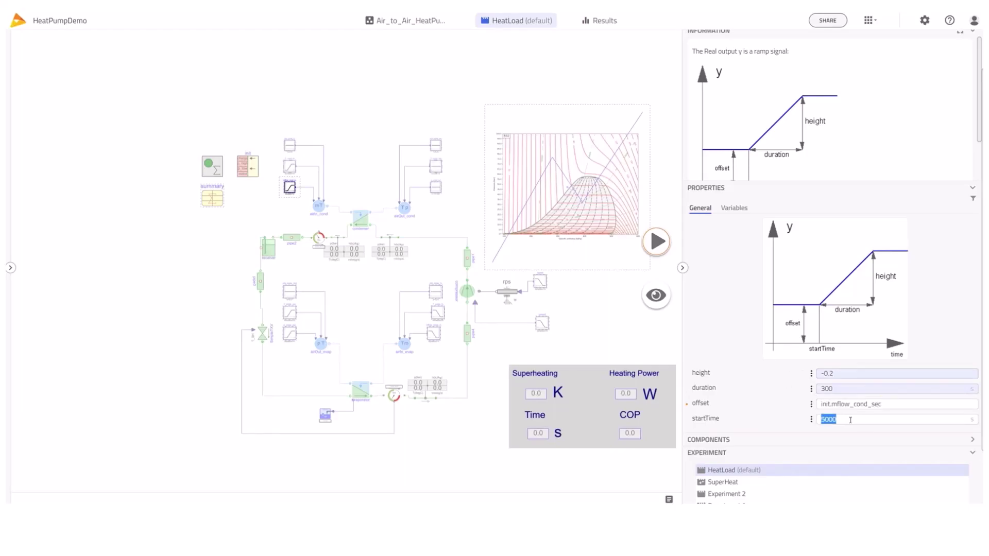
pyautogui.write('1800')
pyautogui.press('Tab')
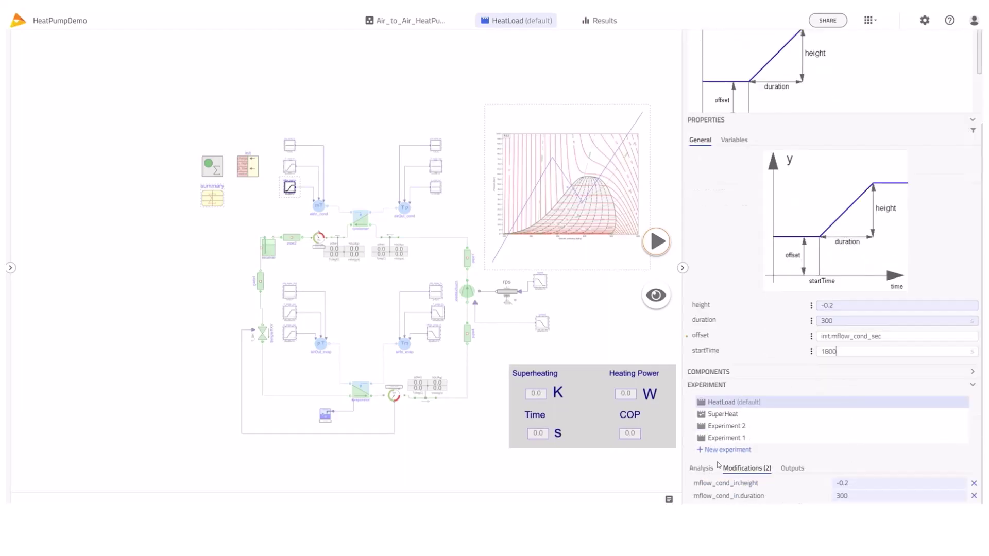
# Set stop time 3600 s and interval 0, then simulate HeatLoad
pyautogui.click(701, 468)
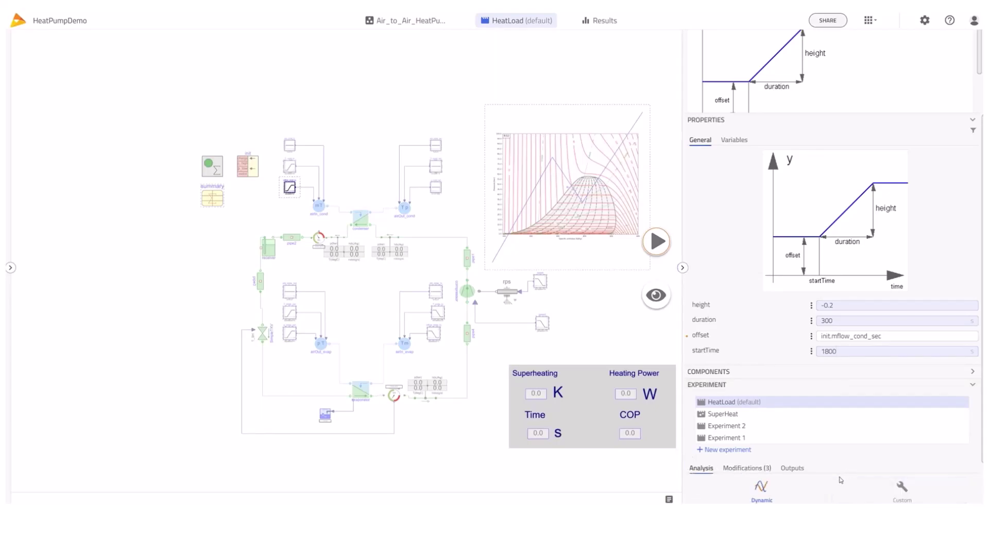
pyautogui.scroll(-1, 839, 477)
pyautogui.click(871, 471)
pyautogui.write('360')
pyautogui.moveTo(915, 471); pyautogui.dragTo(861, 464)
pyautogui.press('BackSpace')
pyautogui.write('0')
pyautogui.click(764, 469)
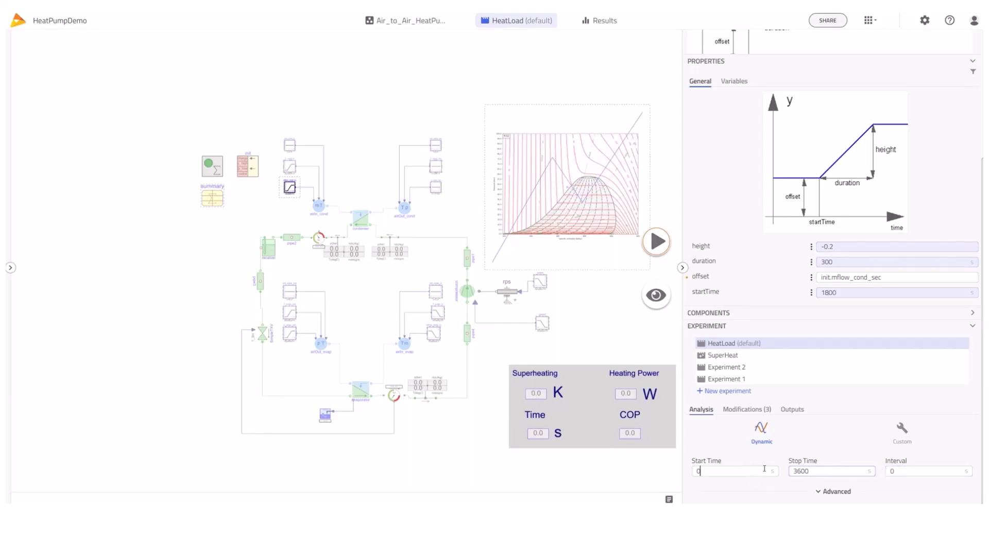
pyautogui.click(656, 241)
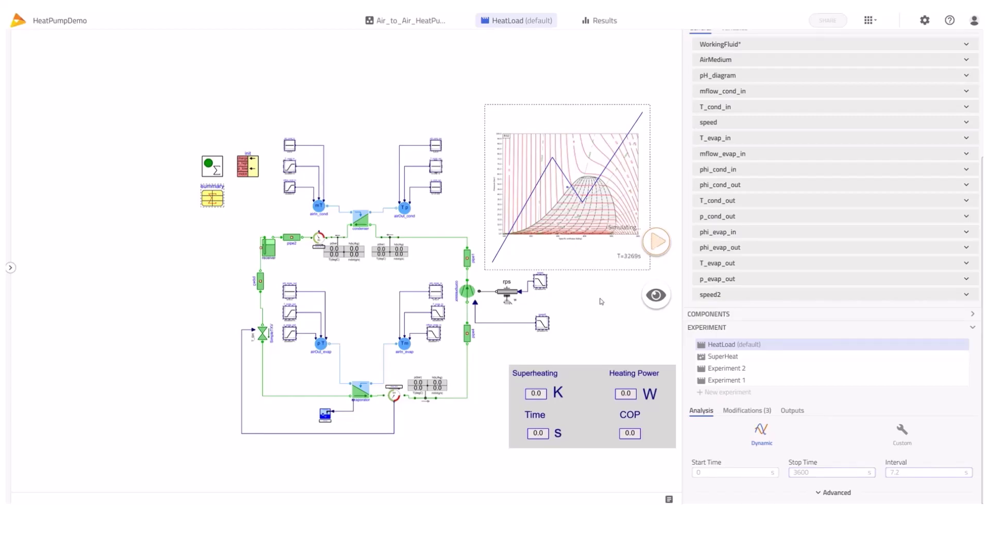
# Plot the condenser's summary m_flow_sec and move the plot to the lower left
pyautogui.click(361, 219)
pyautogui.click(693, 263)
pyautogui.scroll(-8, 757, 361)
pyautogui.scroll(-3, 761, 410)
pyautogui.click(698, 352)
pyautogui.scroll(-4, 699, 353)
pyautogui.moveTo(726, 335); pyautogui.dragTo(144, 137)
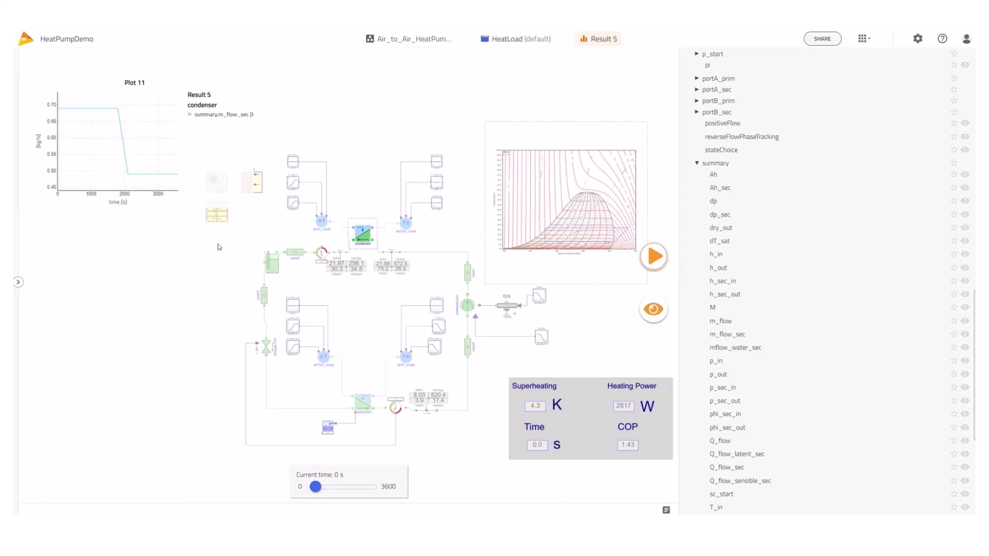
pyautogui.moveTo(195, 58); pyautogui.dragTo(213, 278)
# Plot the cycle summary's COP in a new plot window
pyautogui.click(223, 219)
pyautogui.click(692, 264)
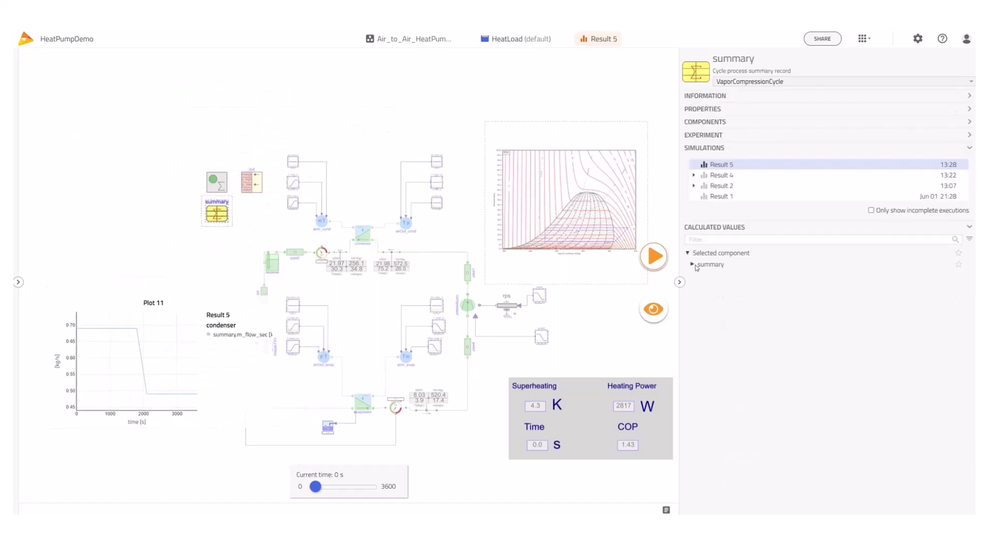
pyautogui.moveTo(716, 278); pyautogui.dragTo(177, 200)
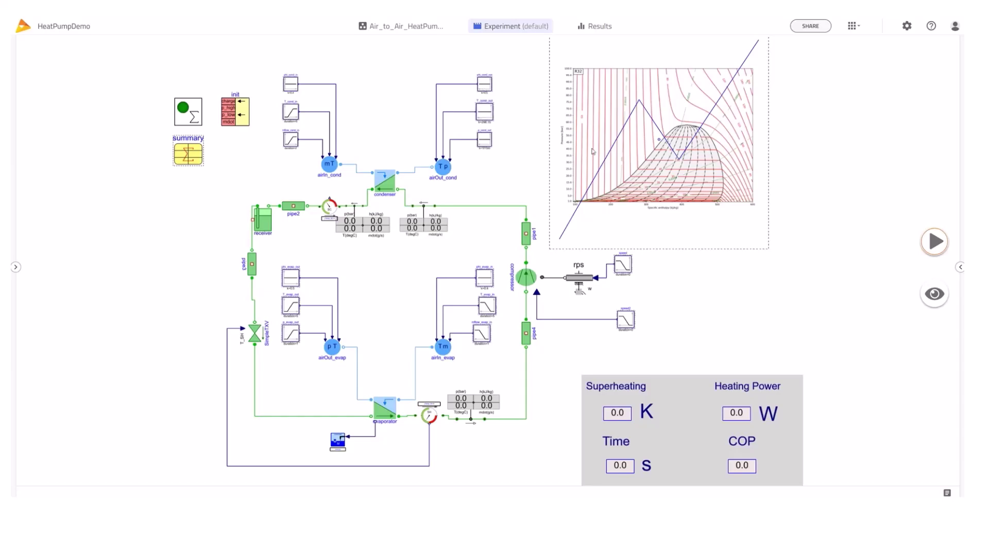
# Simulate the default experiment, rename Result 7 to R32, and return to the heat pump model
pyautogui.click(960, 267)
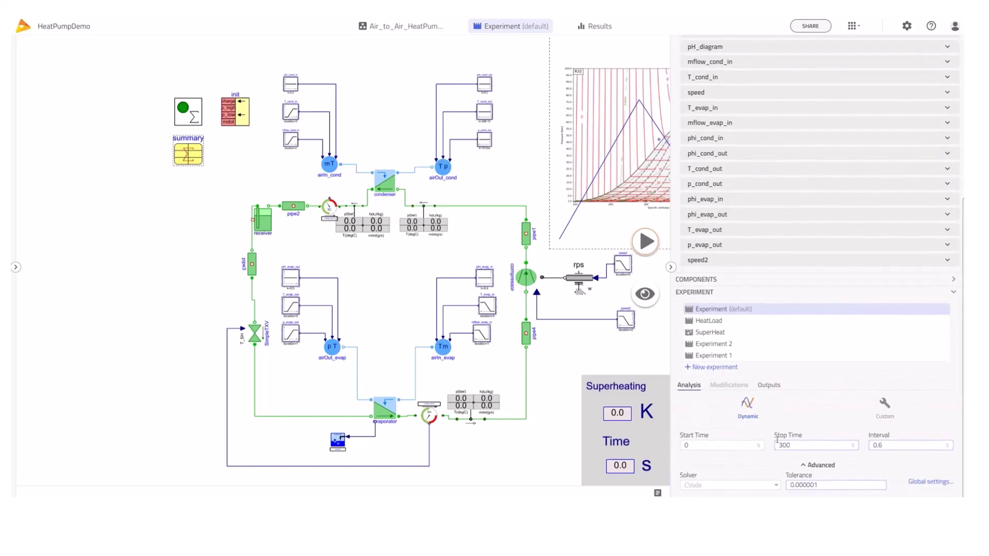
pyautogui.click(645, 242)
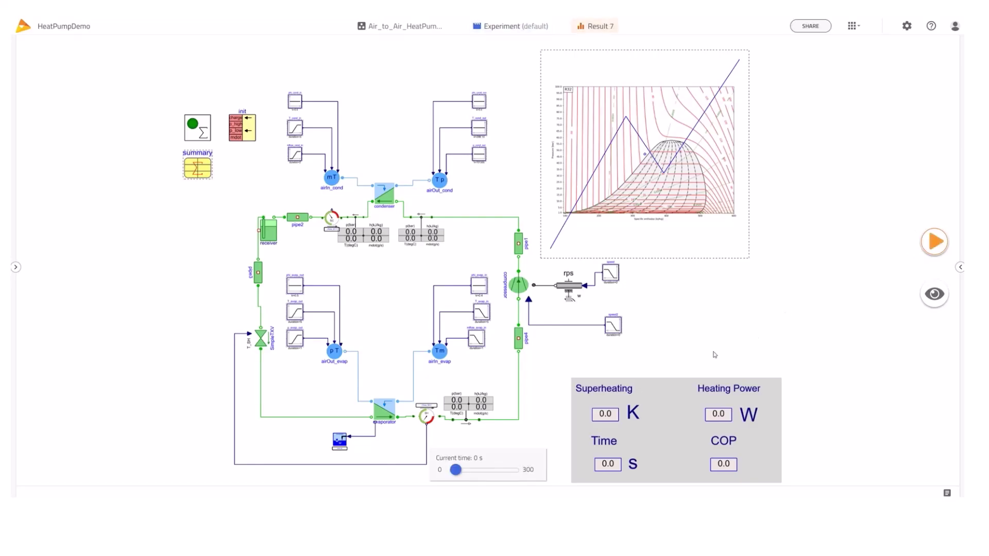
pyautogui.click(960, 267)
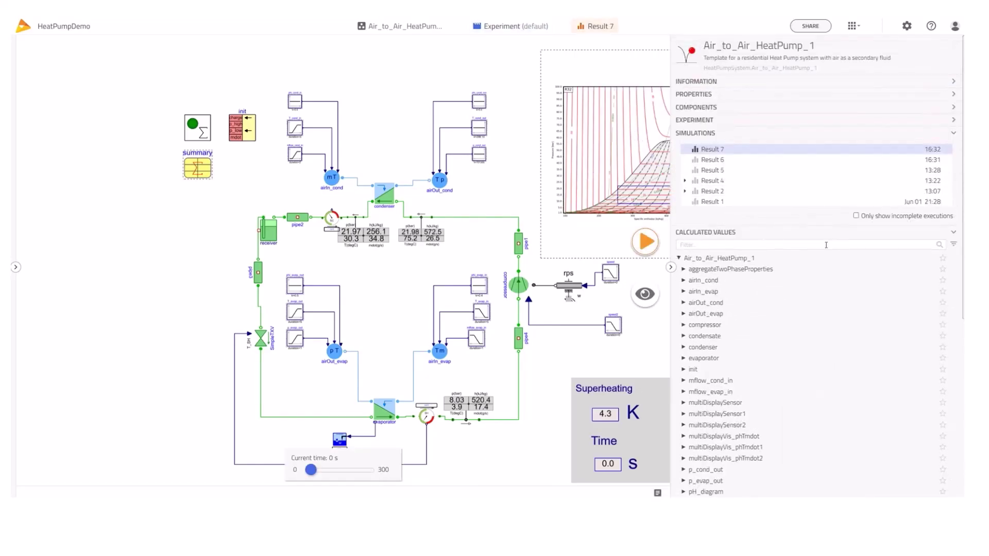
pyautogui.click(919, 149)
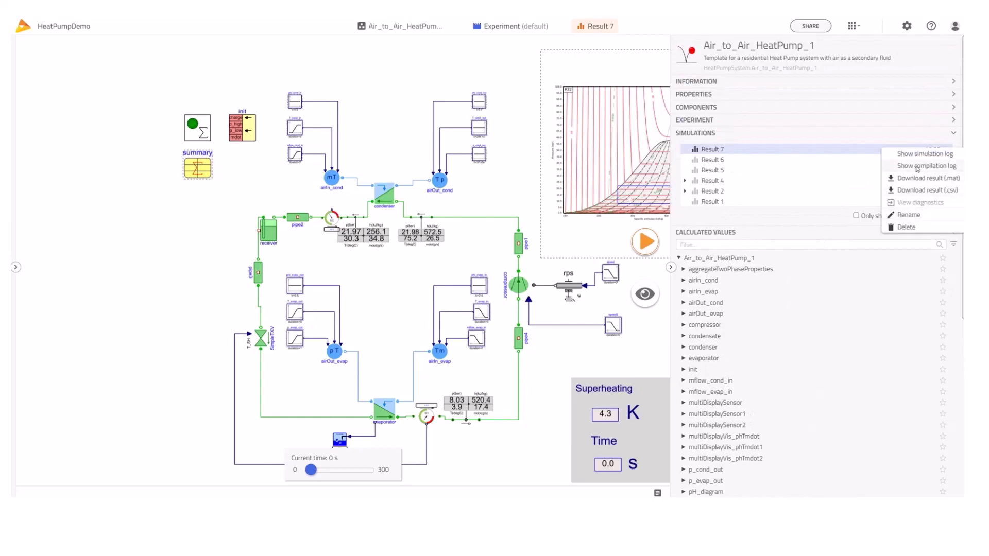
pyautogui.click(909, 214)
pyautogui.write('R32')
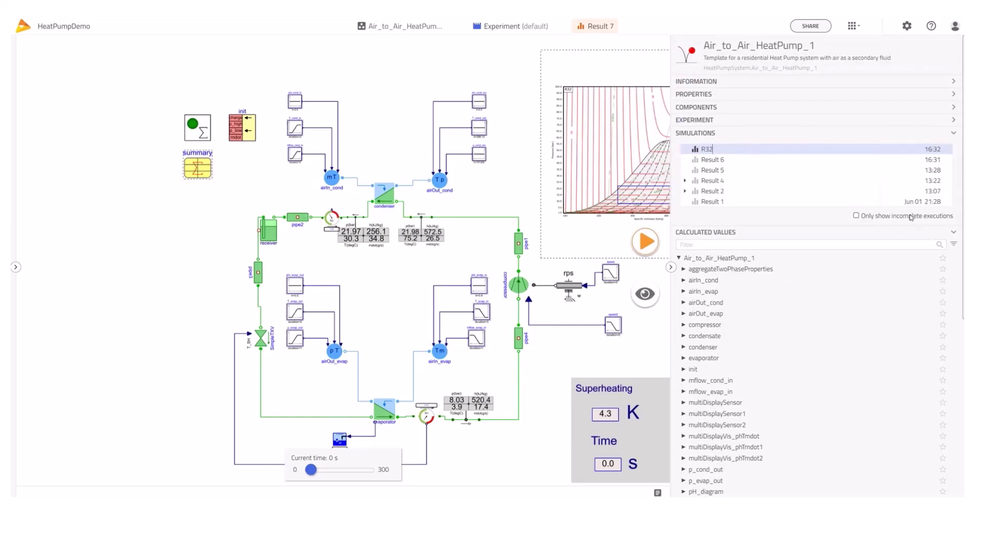
pyautogui.press('Return')
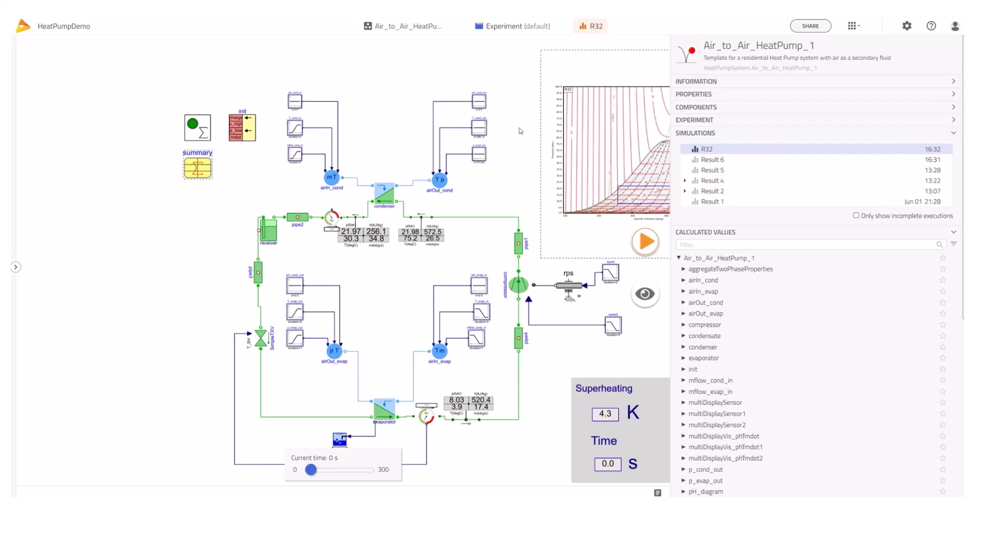
pyautogui.click(407, 27)
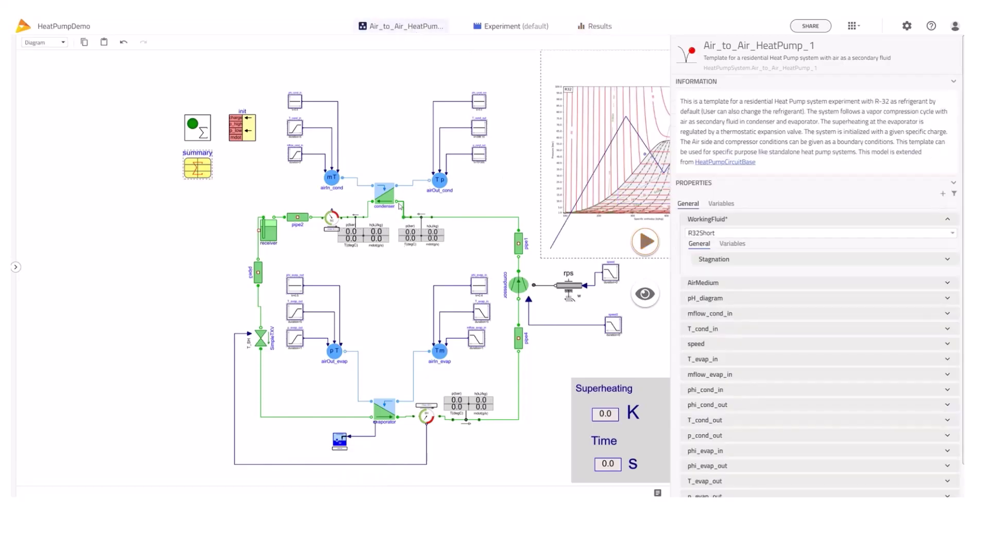
# Change WorkingFluid from R32Short to PropaneSBTL, apply it, and run a new simulation
pyautogui.click(384, 194)
pyautogui.click(753, 218)
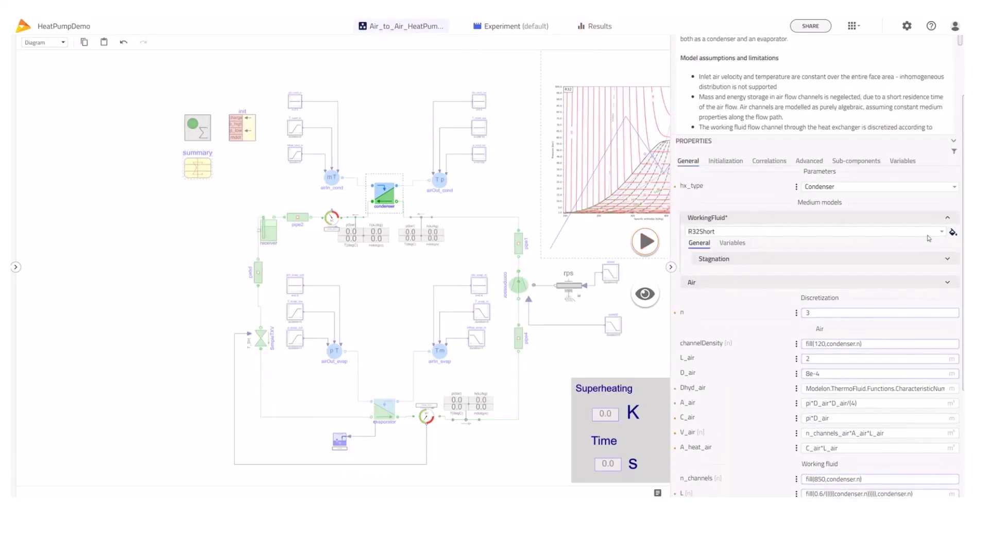
pyautogui.click(941, 232)
pyautogui.write('prop')
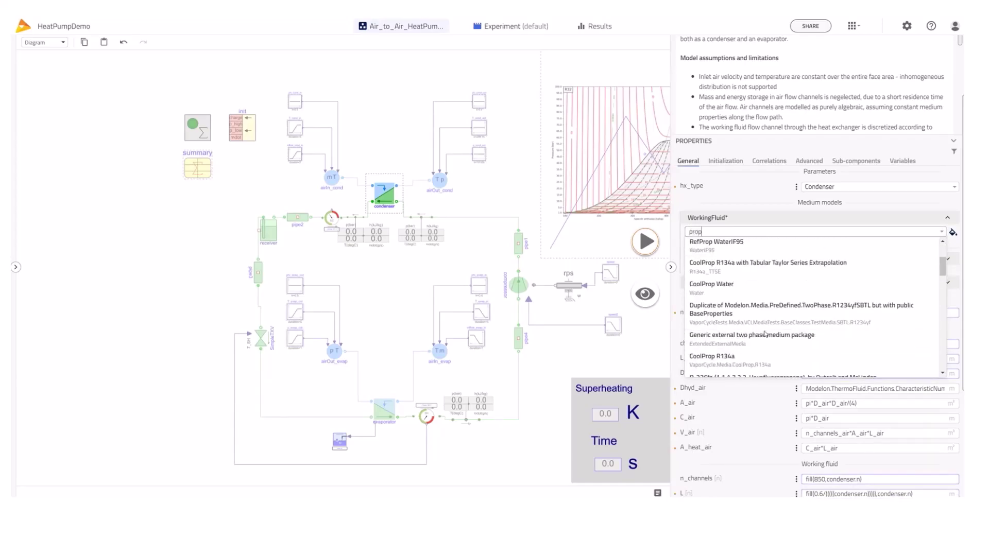
pyautogui.write('ane')
pyautogui.click(729, 310)
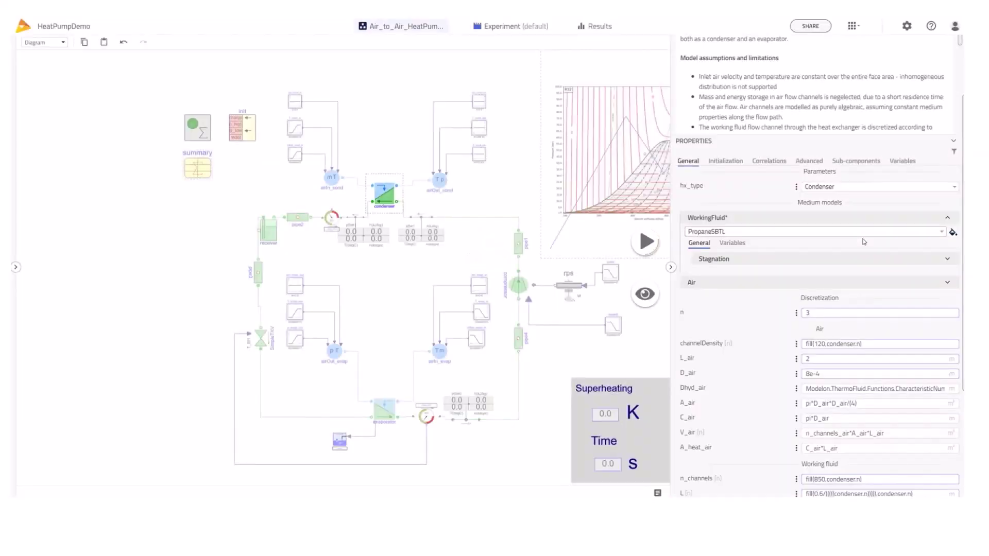
pyautogui.click(952, 232)
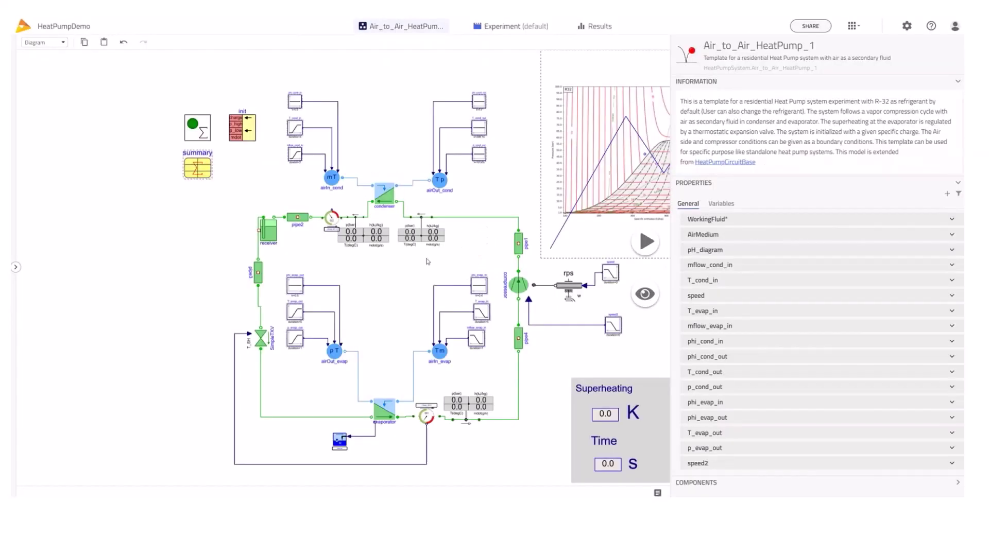
pyautogui.click(384, 194)
pyautogui.click(646, 242)
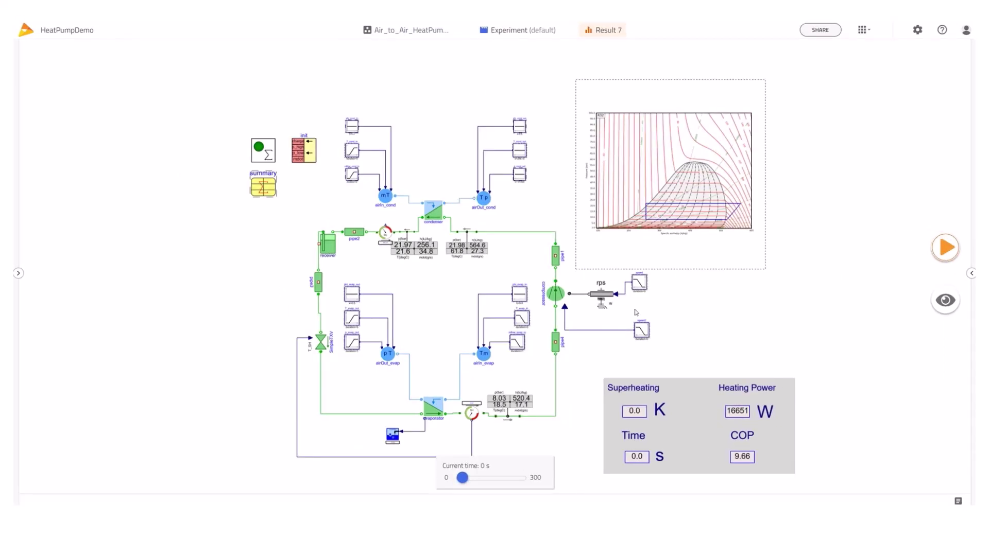
# Rename the new Result 7 run to 'Propane'
pyautogui.click(971, 273)
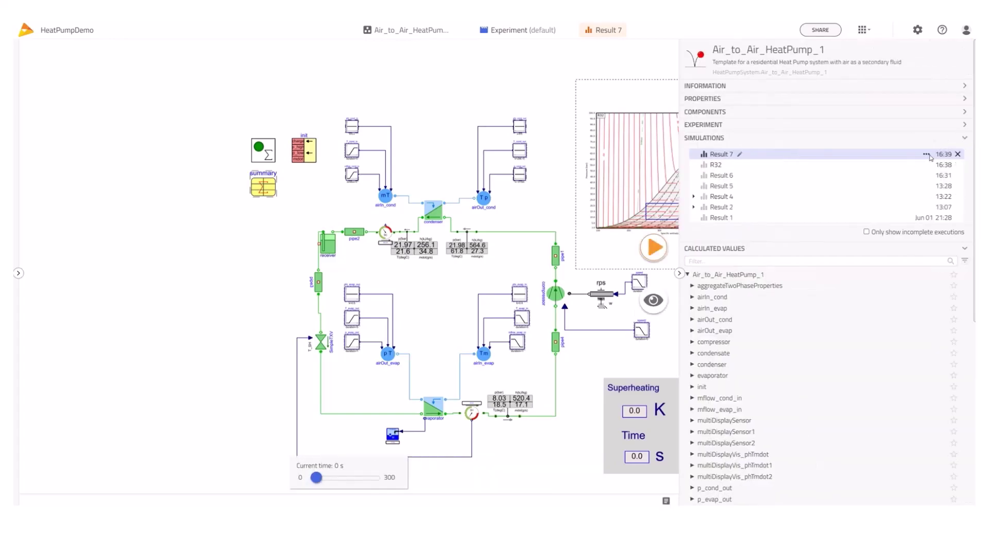
pyautogui.click(931, 155)
pyautogui.click(919, 222)
pyautogui.write('Propane')
pyautogui.press('Return')
# Plot the summary COP for Propane and overlay the R32 run in Plot 1
pyautogui.click(263, 185)
pyautogui.click(691, 286)
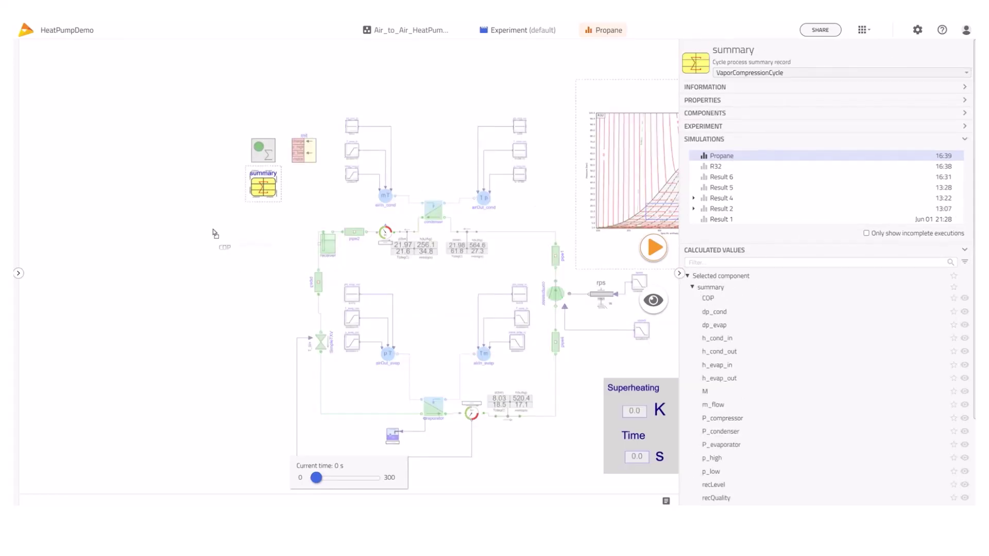
pyautogui.moveTo(145, 171); pyautogui.dragTo(145, 169)
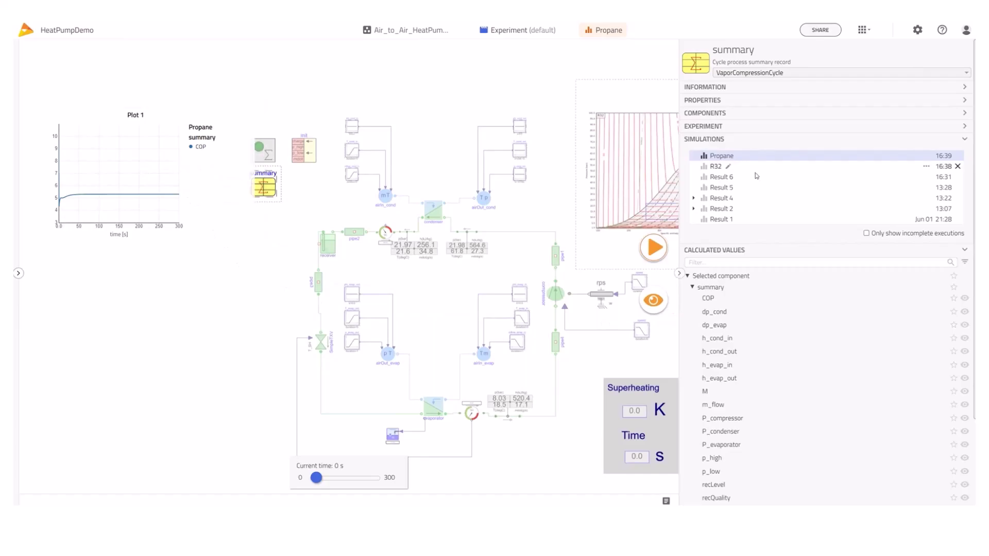
pyautogui.click(716, 167)
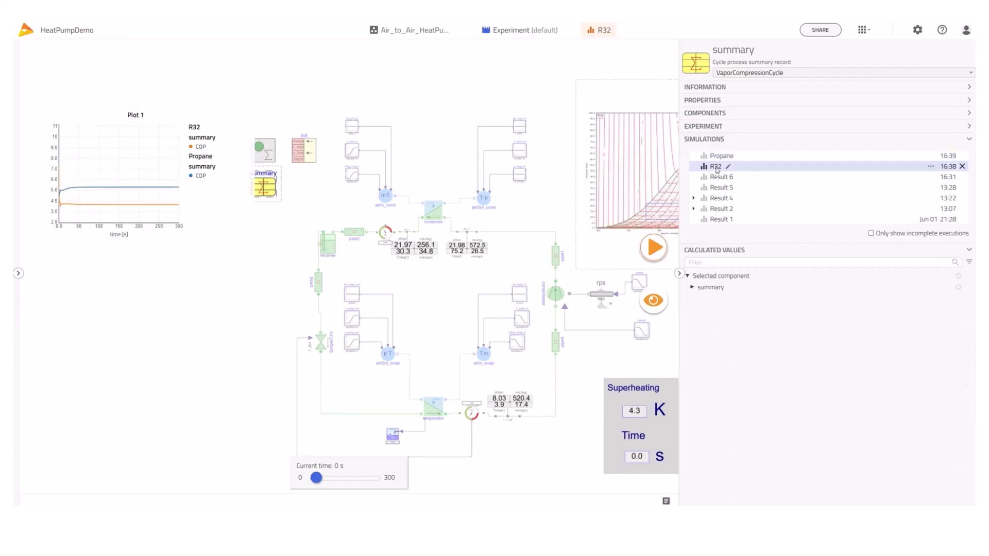
pyautogui.moveTo(161, 190)
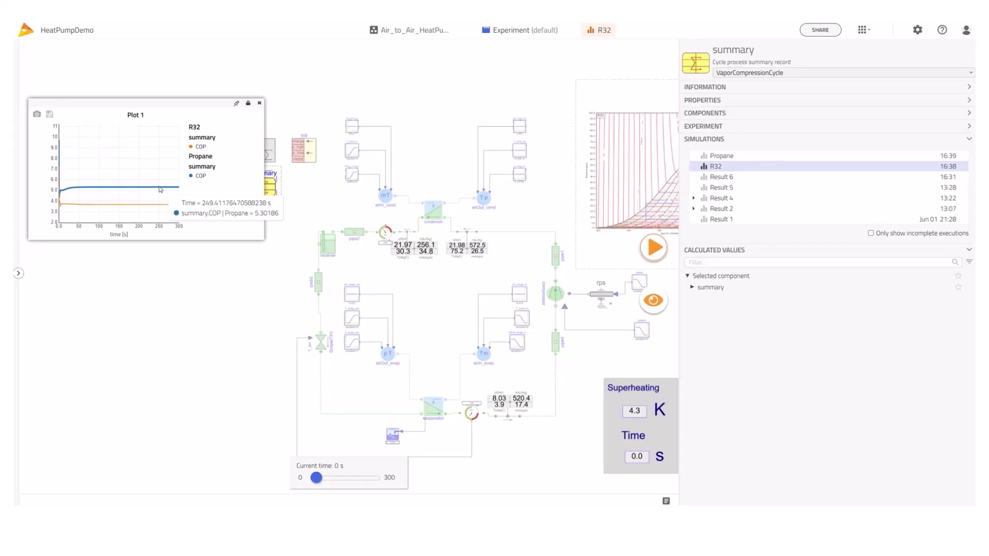
pyautogui.moveTo(152, 208)
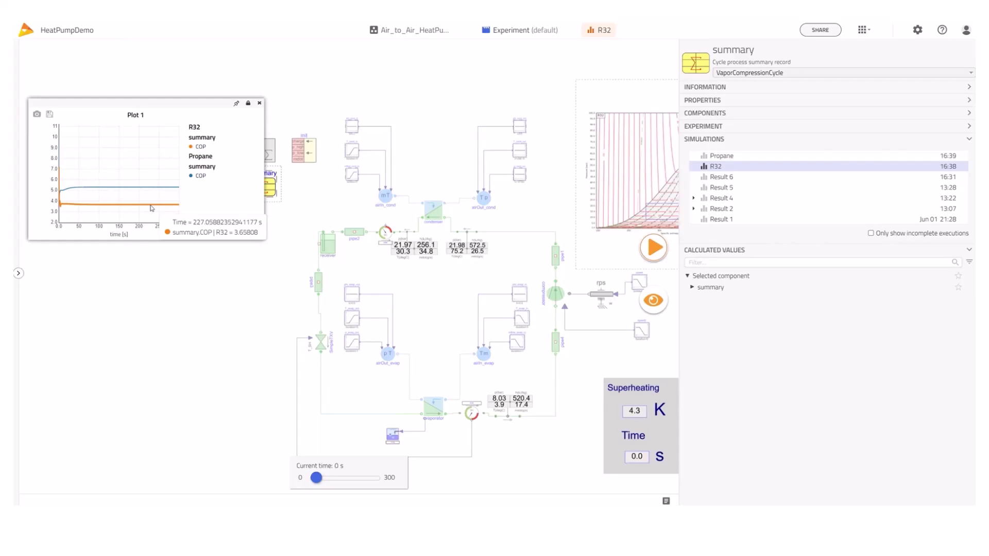
pyautogui.click(172, 306)
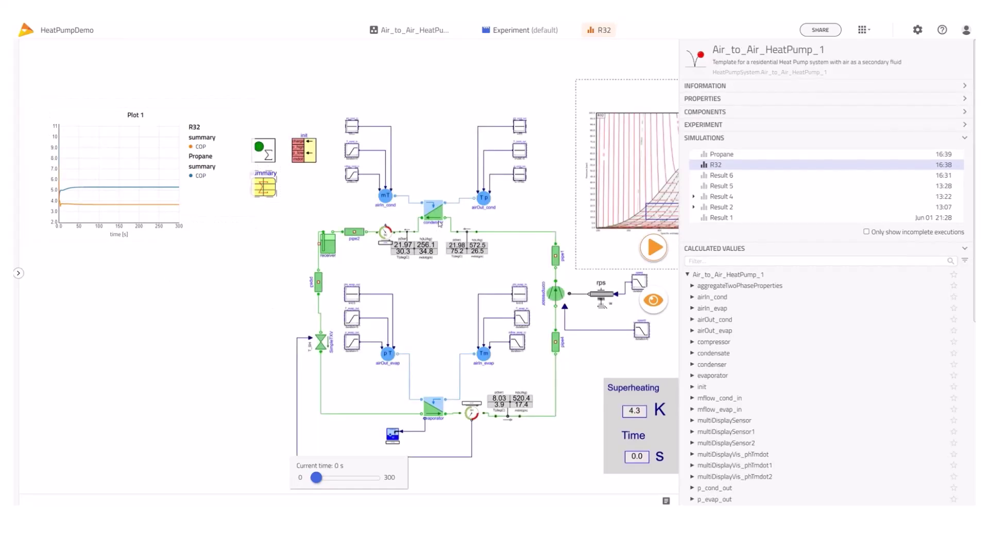
# Plot summary P_condenser in Plot 2 for R32 and Propane, and resize Plot 2
pyautogui.click(265, 187)
pyautogui.click(690, 287)
pyautogui.scroll(-2, 750, 369)
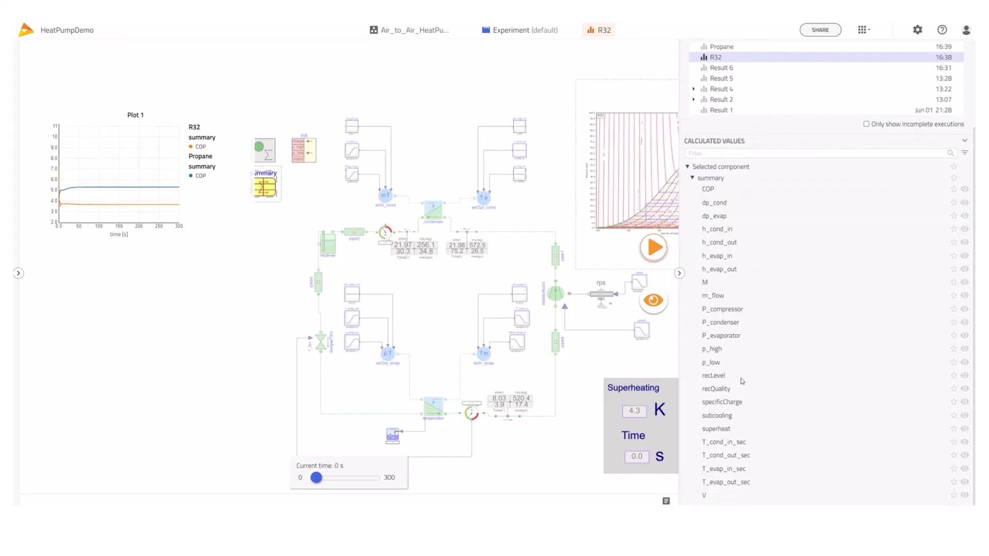
pyautogui.moveTo(723, 323); pyautogui.dragTo(150, 312)
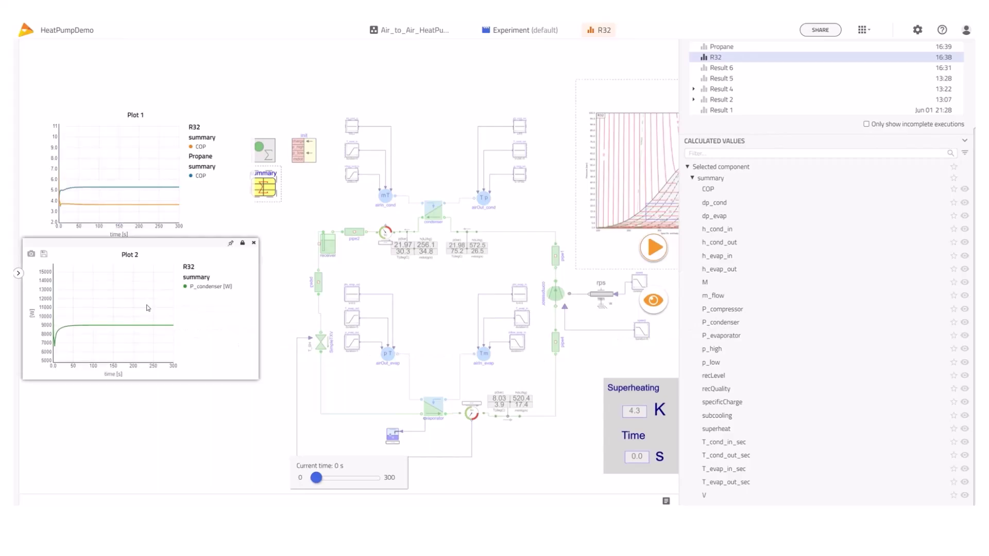
pyautogui.scroll(2, 748, 81)
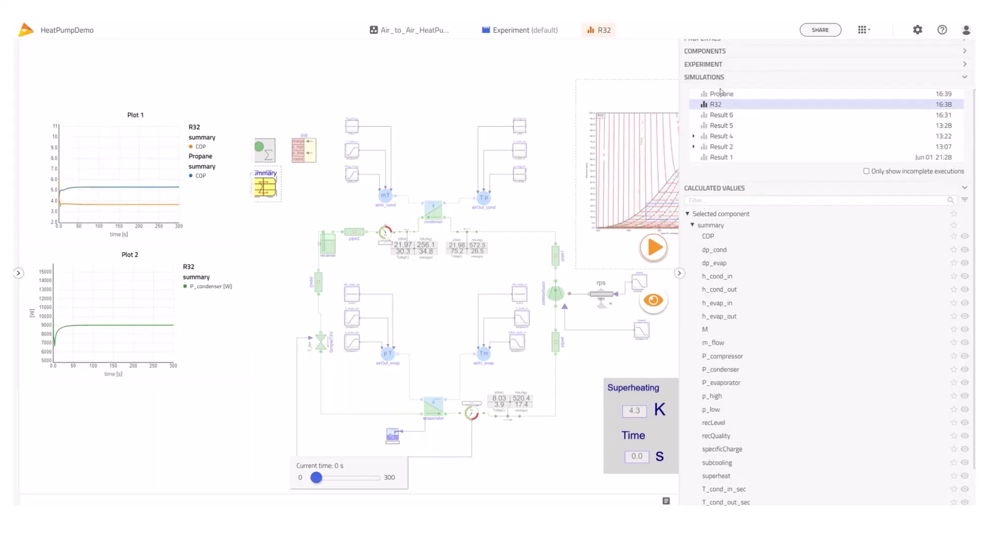
pyautogui.click(741, 93)
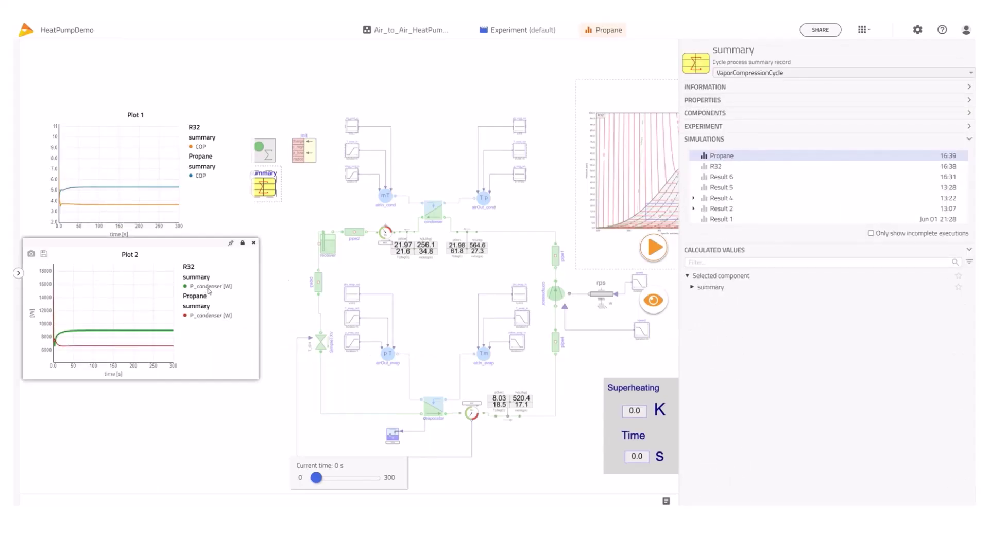
pyautogui.moveTo(144, 333)
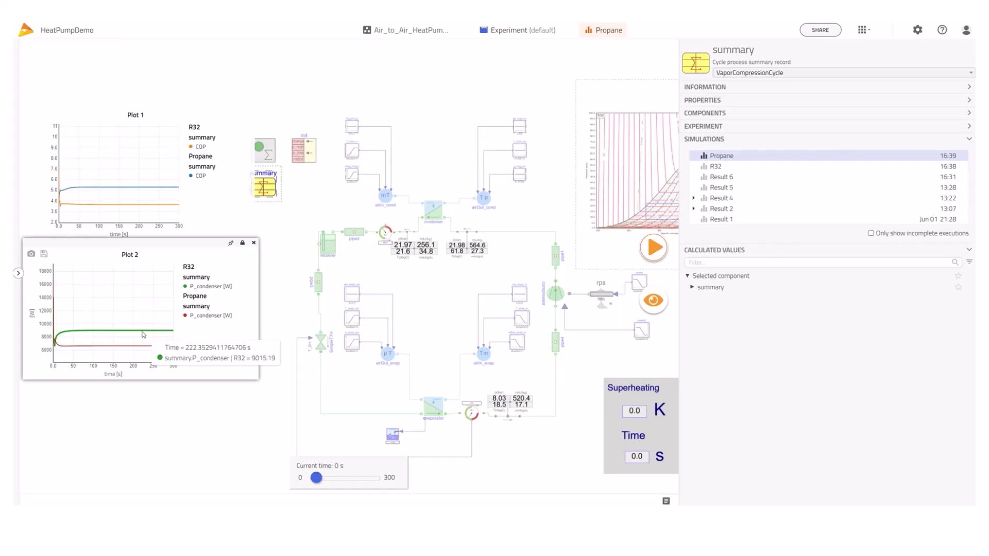
pyautogui.moveTo(125, 350)
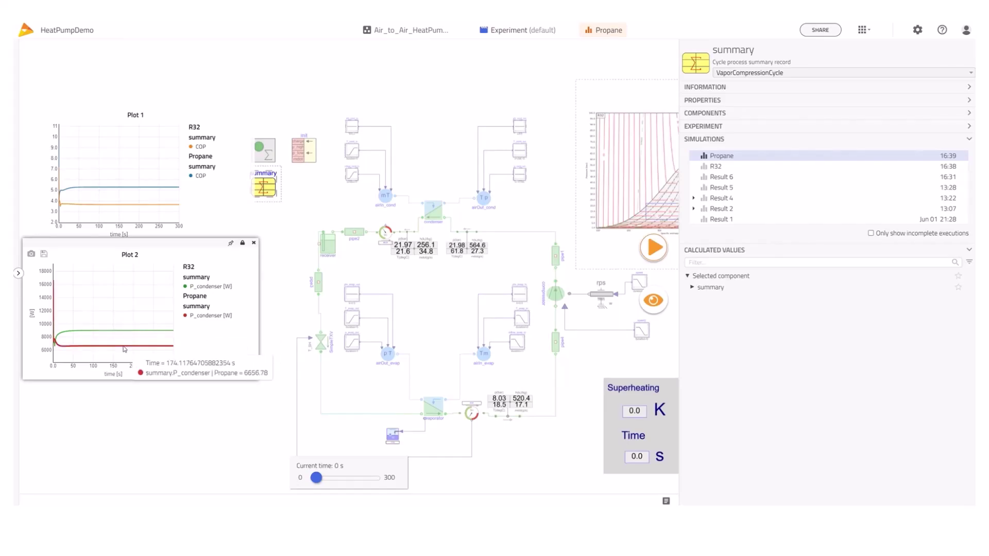
pyautogui.moveTo(161, 241); pyautogui.dragTo(166, 242)
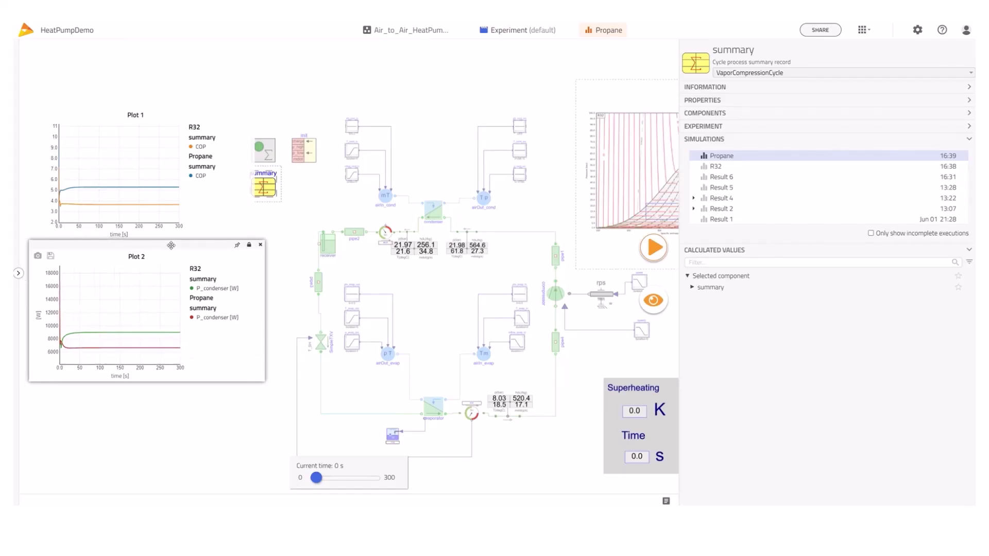
pyautogui.moveTo(263, 376); pyautogui.dragTo(241, 379)
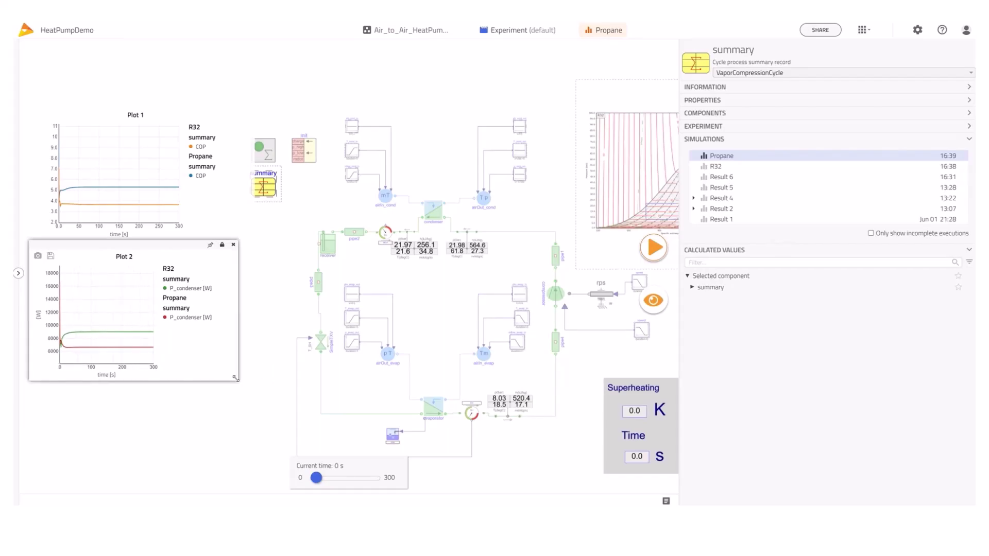
pyautogui.click(266, 366)
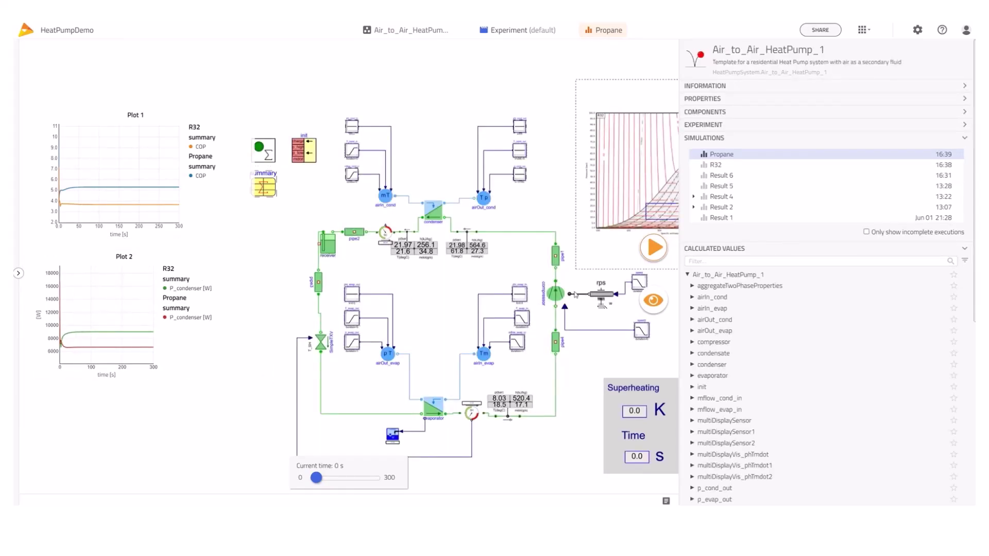
# List the compressor's summary calculated values
pyautogui.click(554, 294)
pyautogui.click(698, 289)
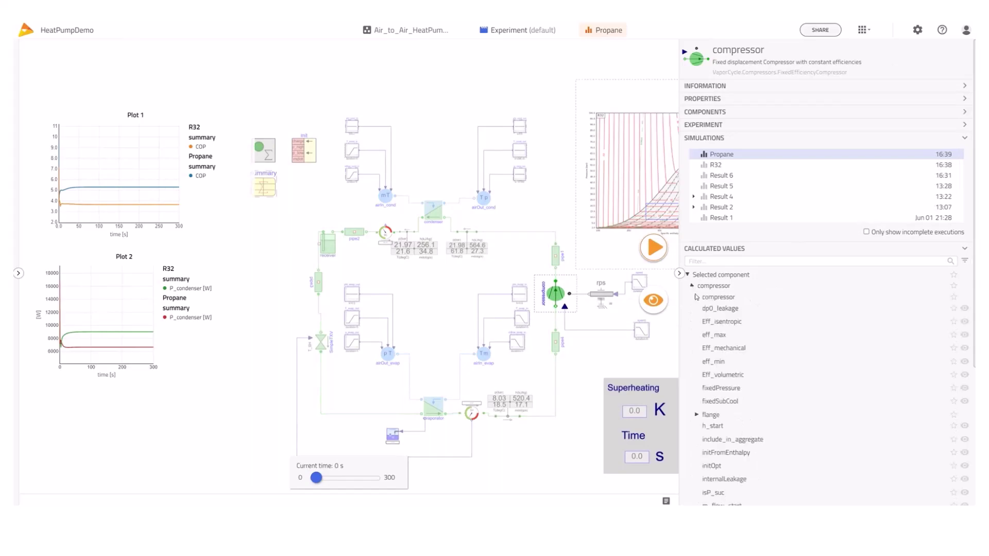
pyautogui.scroll(-3, 735, 350)
pyautogui.scroll(-1, 742, 386)
pyautogui.click(698, 449)
pyautogui.scroll(-3, 732, 449)
pyautogui.scroll(-1, 731, 422)
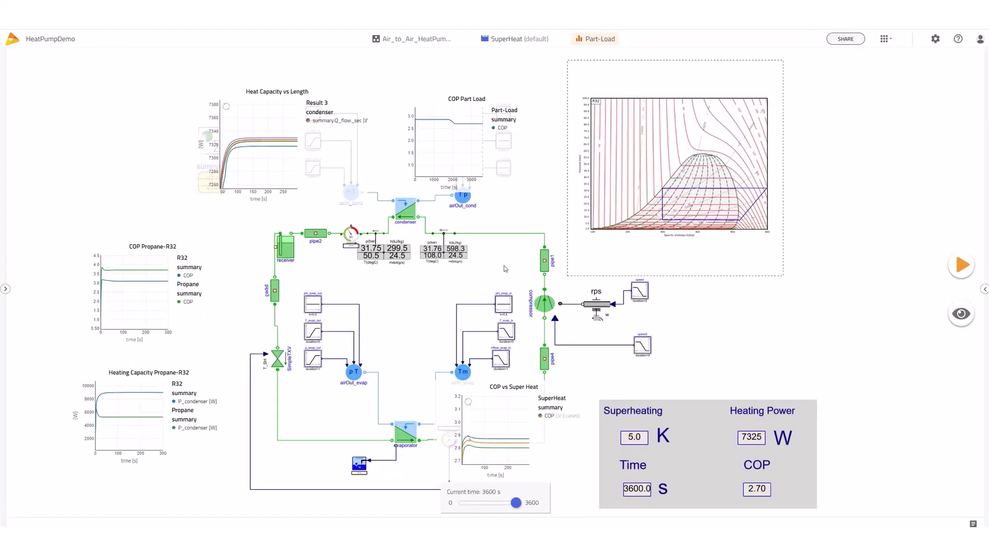
# Read the Part-Load plots: COP about 2.87 at 702 s, 2.70 at 3600 s, 7325 W heating
pyautogui.moveTo(278, 90)
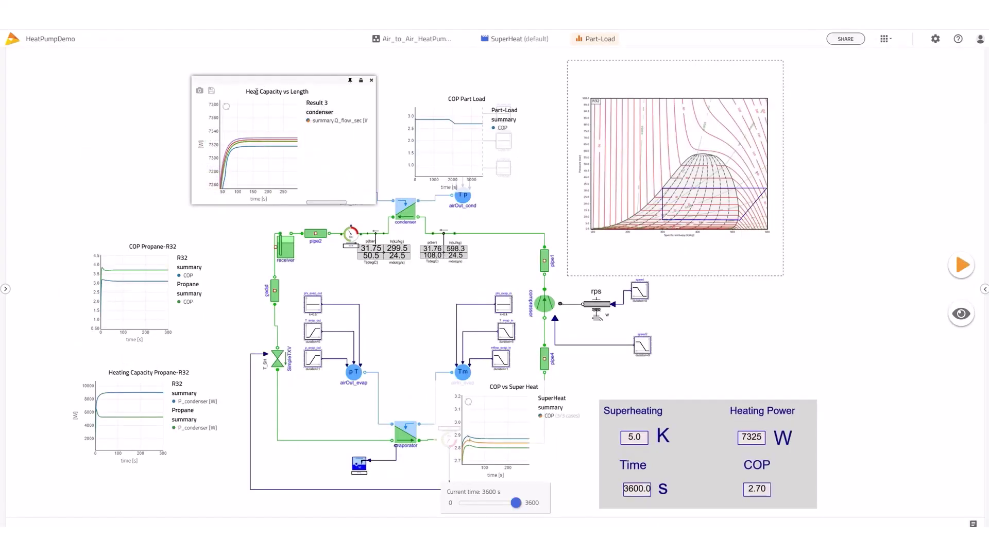
pyautogui.tripleClick(301, 91)
pyautogui.moveTo(277, 147)
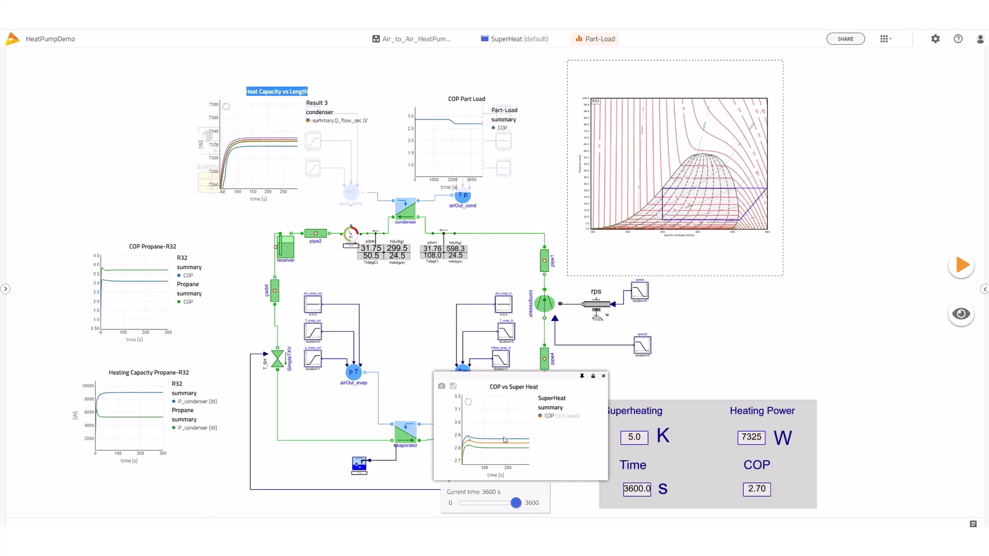
pyautogui.moveTo(505, 441)
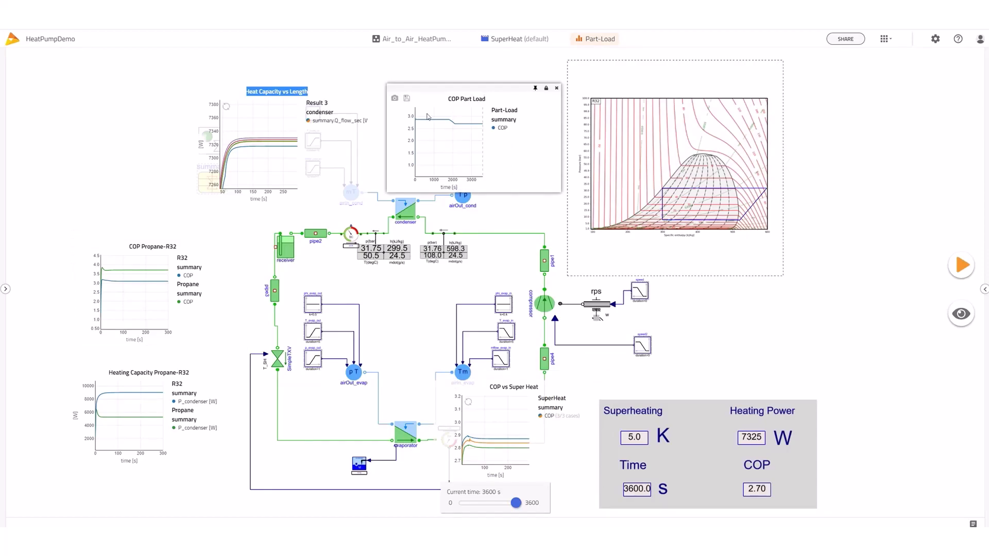
pyautogui.moveTo(433, 121)
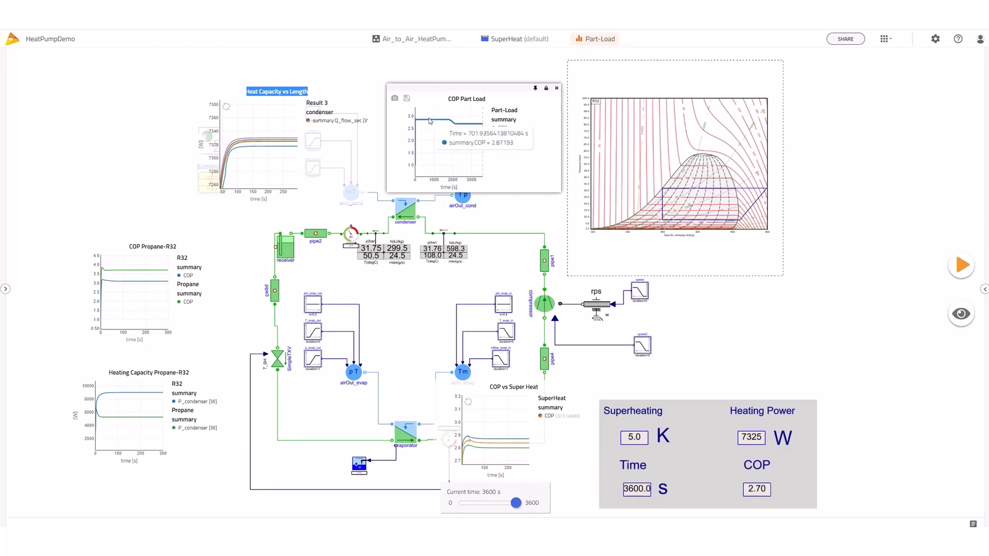